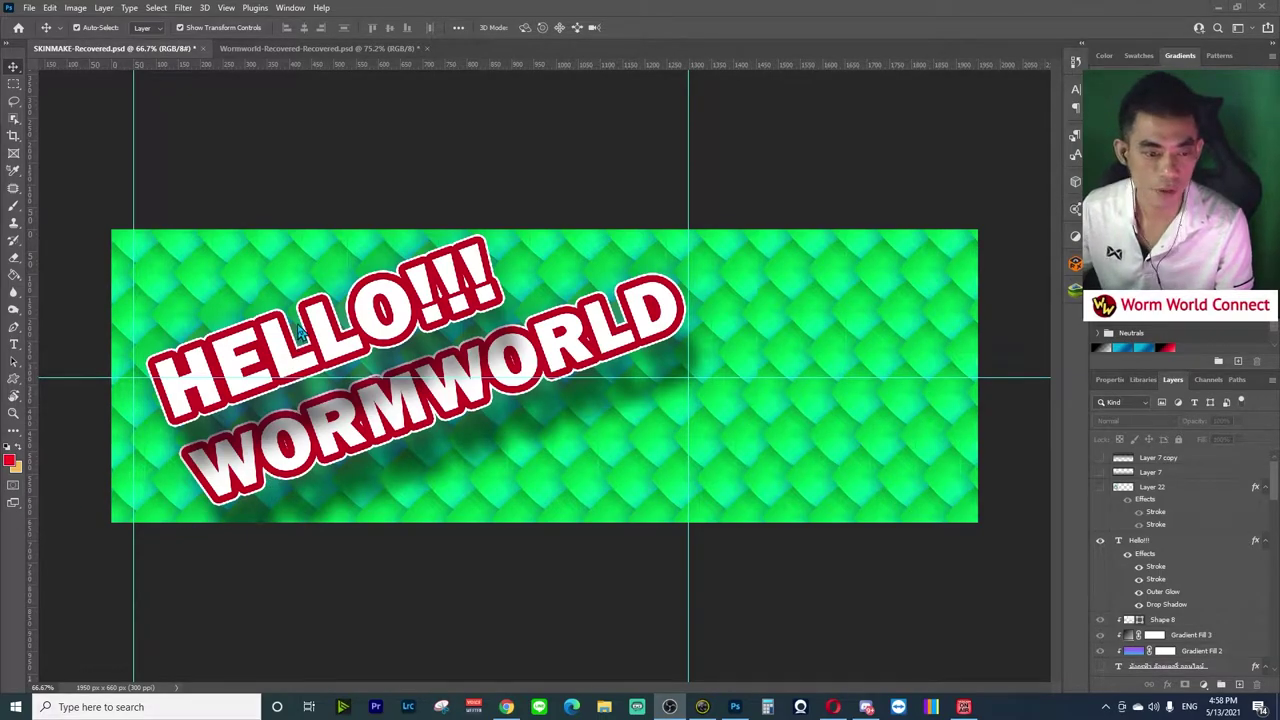
Flip between the EKAGAMING and HELLO!!! WORMWORLD banners, then bring up the Wormate.io skins page in Opera.
{"action": "left_click", "coordinate": [328, 48]}
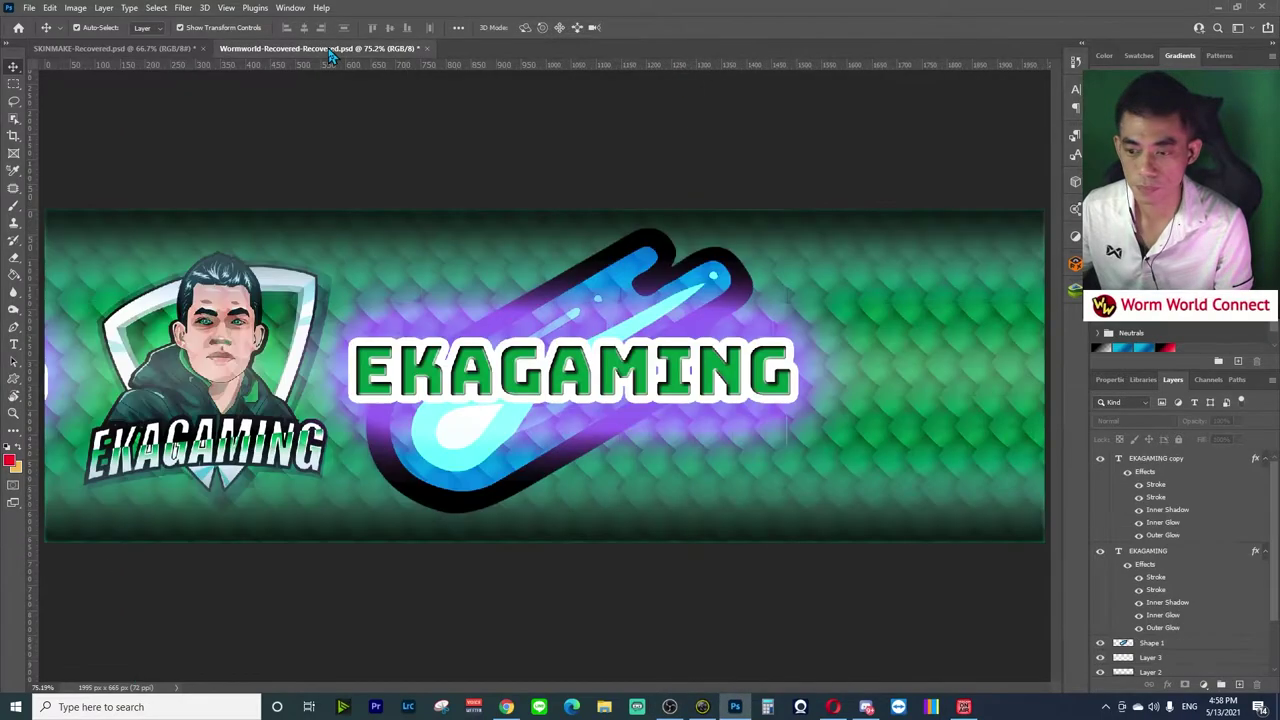
{"action": "left_click", "coordinate": [140, 49]}
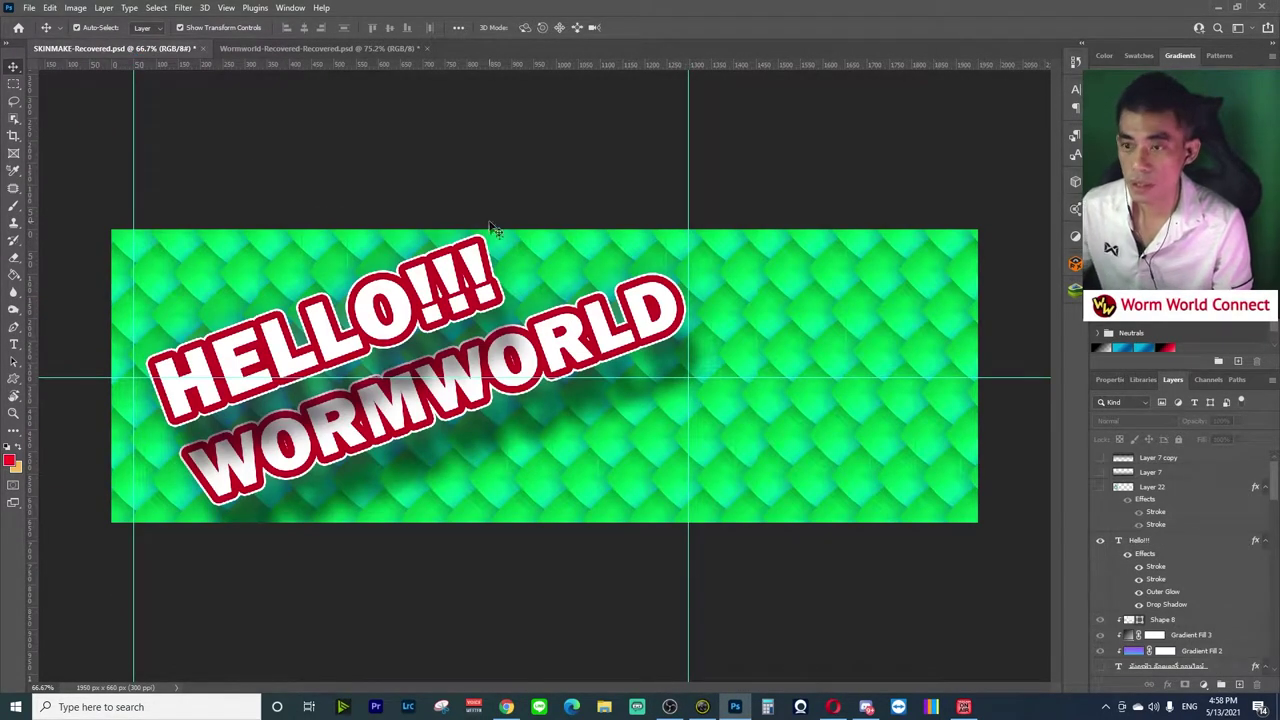
{"action": "mouse_move", "coordinate": [508, 709]}
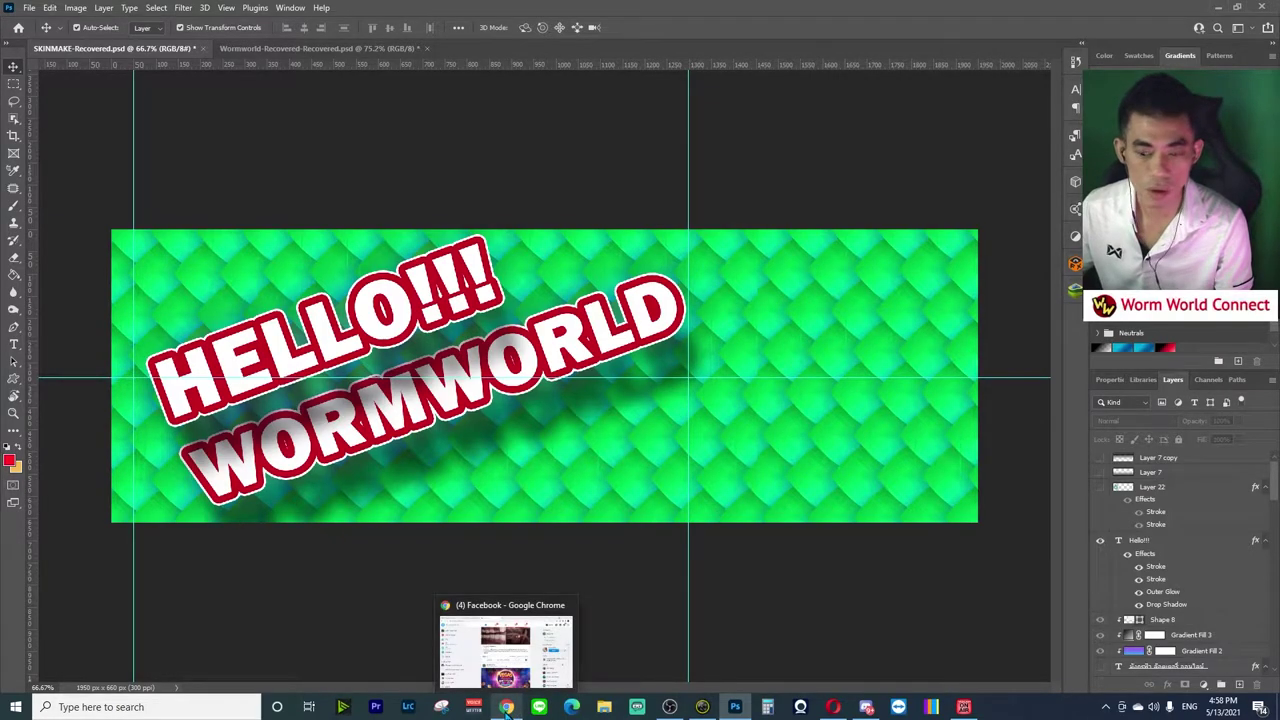
{"action": "left_click", "coordinate": [832, 707]}
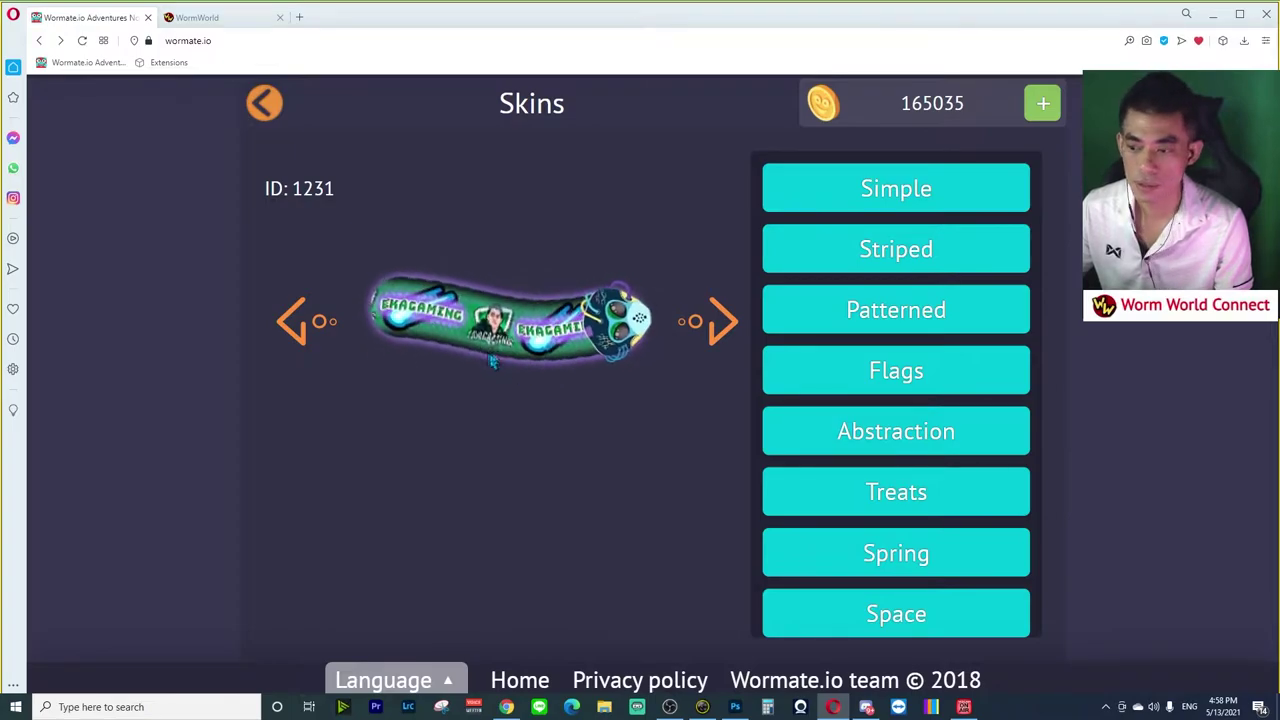
Recheck the EKAGAMING banner in Photoshop, then go to the WormWorld Skinlab tab in Opera.
{"action": "left_click", "coordinate": [737, 707]}
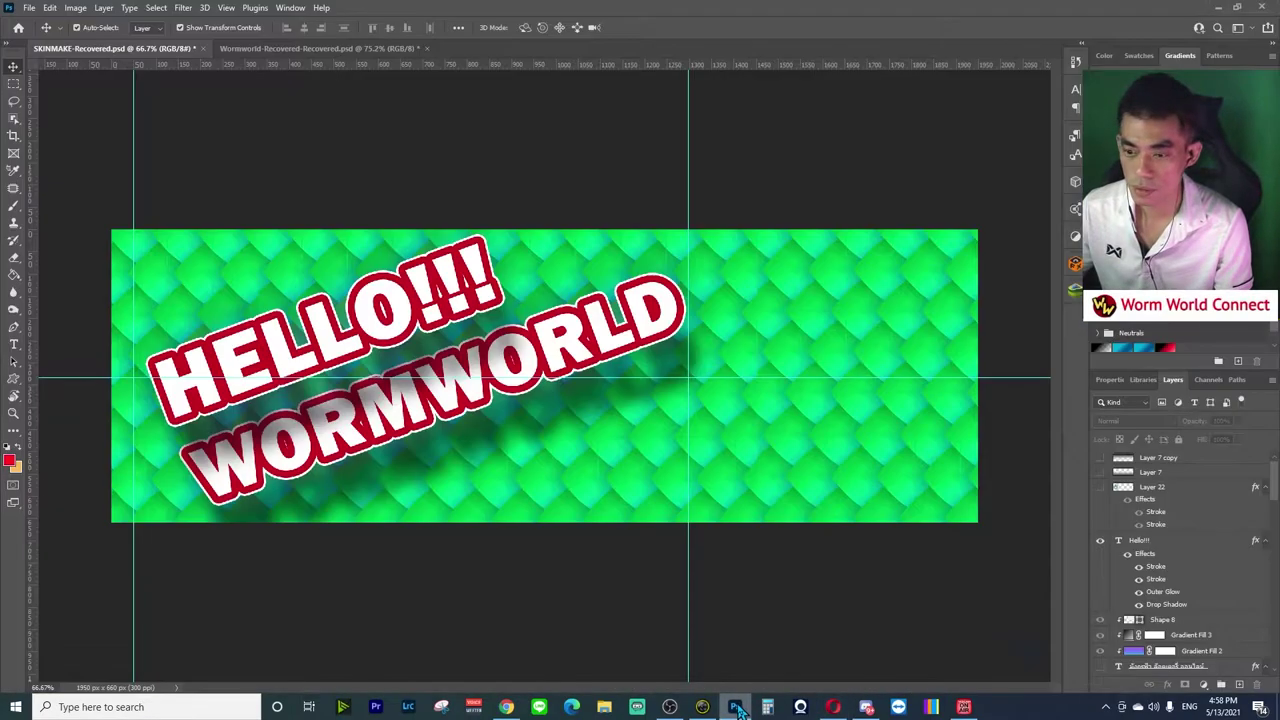
{"action": "left_click", "coordinate": [320, 48]}
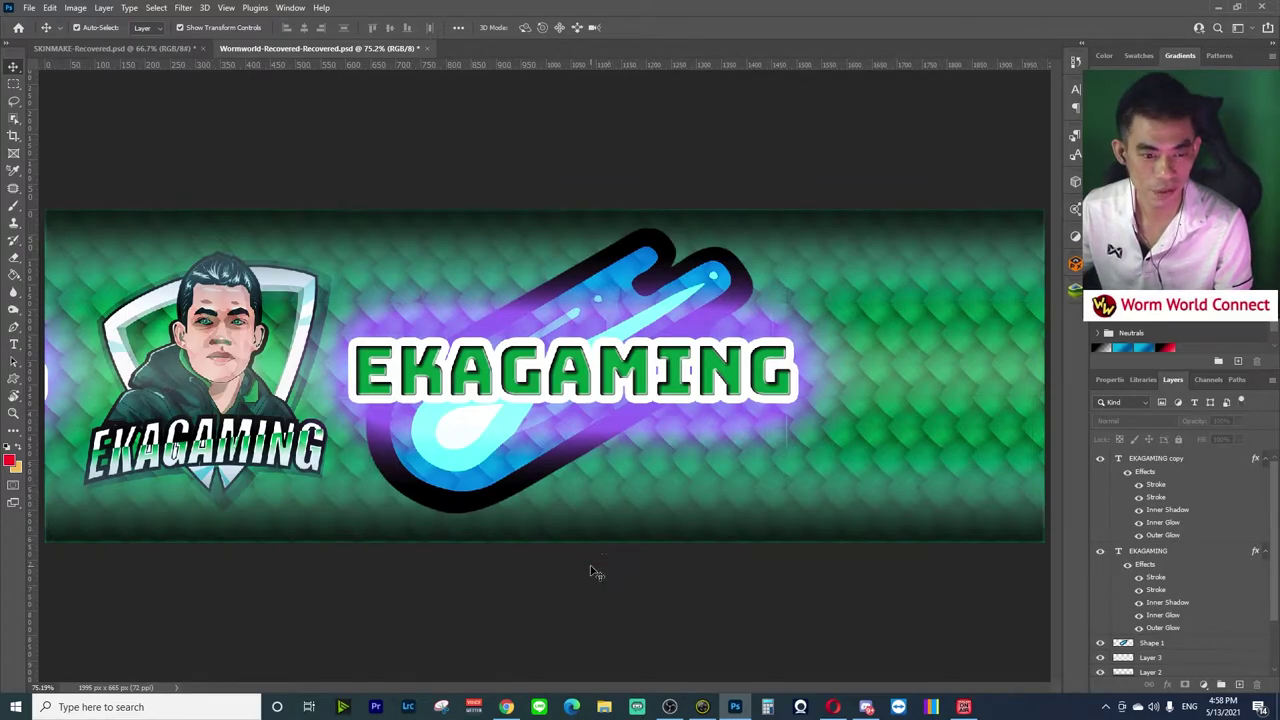
{"action": "left_click", "coordinate": [833, 707]}
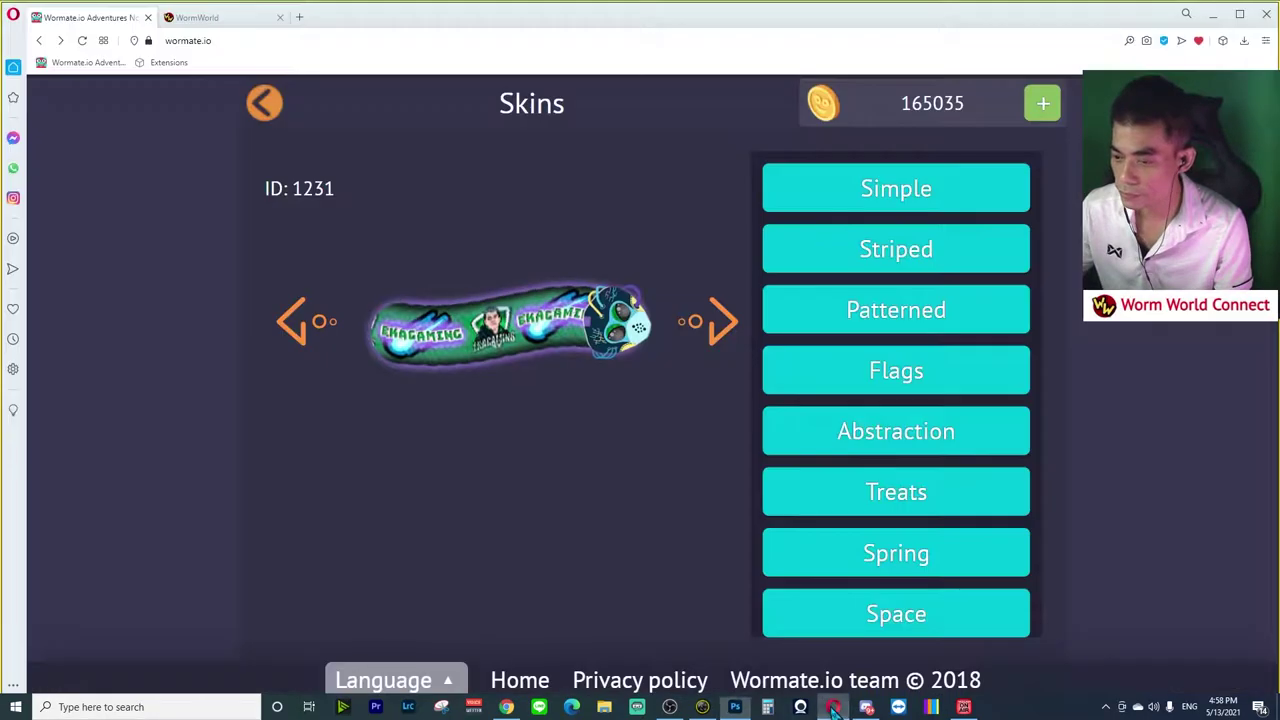
{"action": "left_click", "coordinate": [206, 25]}
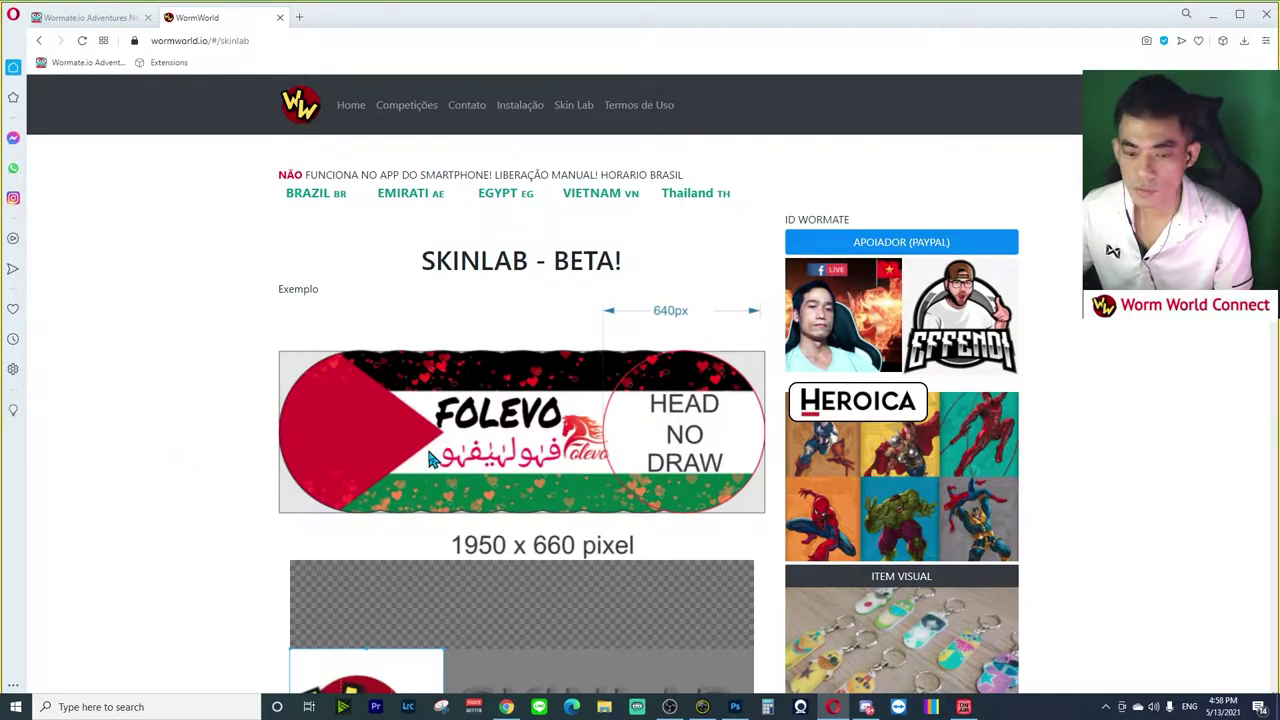
Scroll down to the 1950 x 660 skin template, then return to the EKAGAMING banner in Photoshop.
{"action": "scroll", "coordinate": [230, 518], "scroll_direction": "down", "scroll_amount": 2}
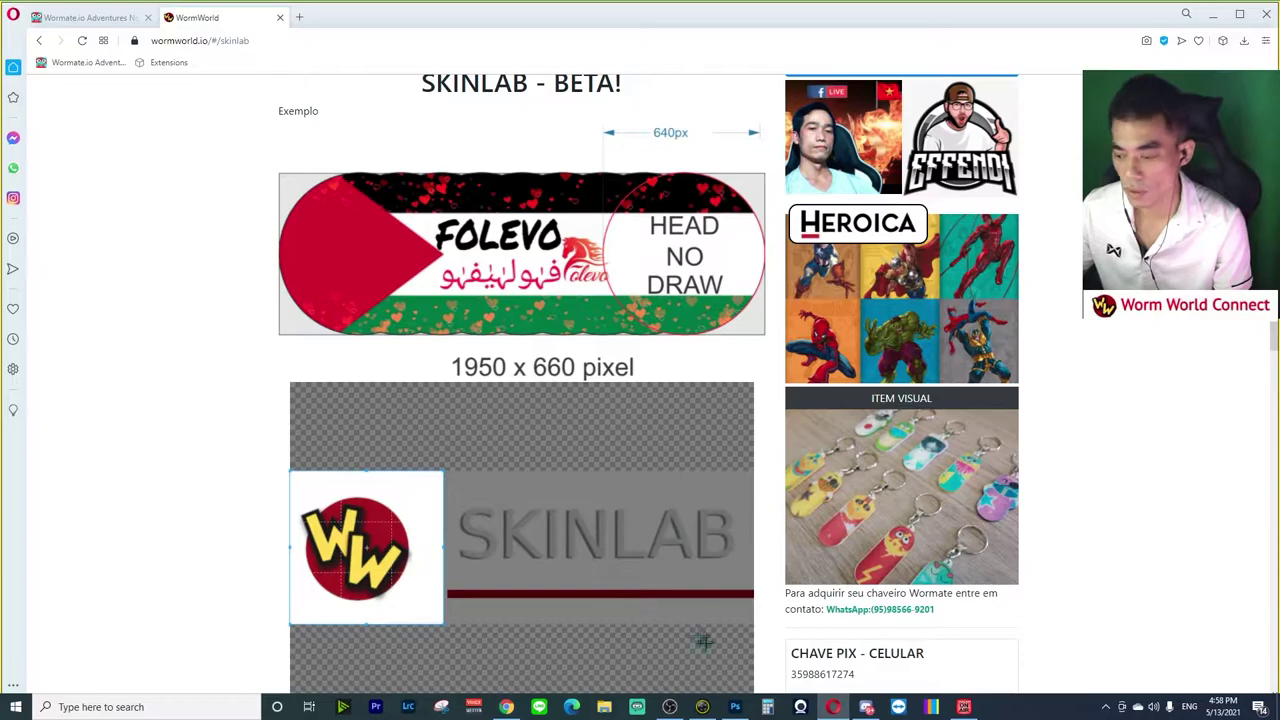
{"action": "left_click", "coordinate": [735, 707]}
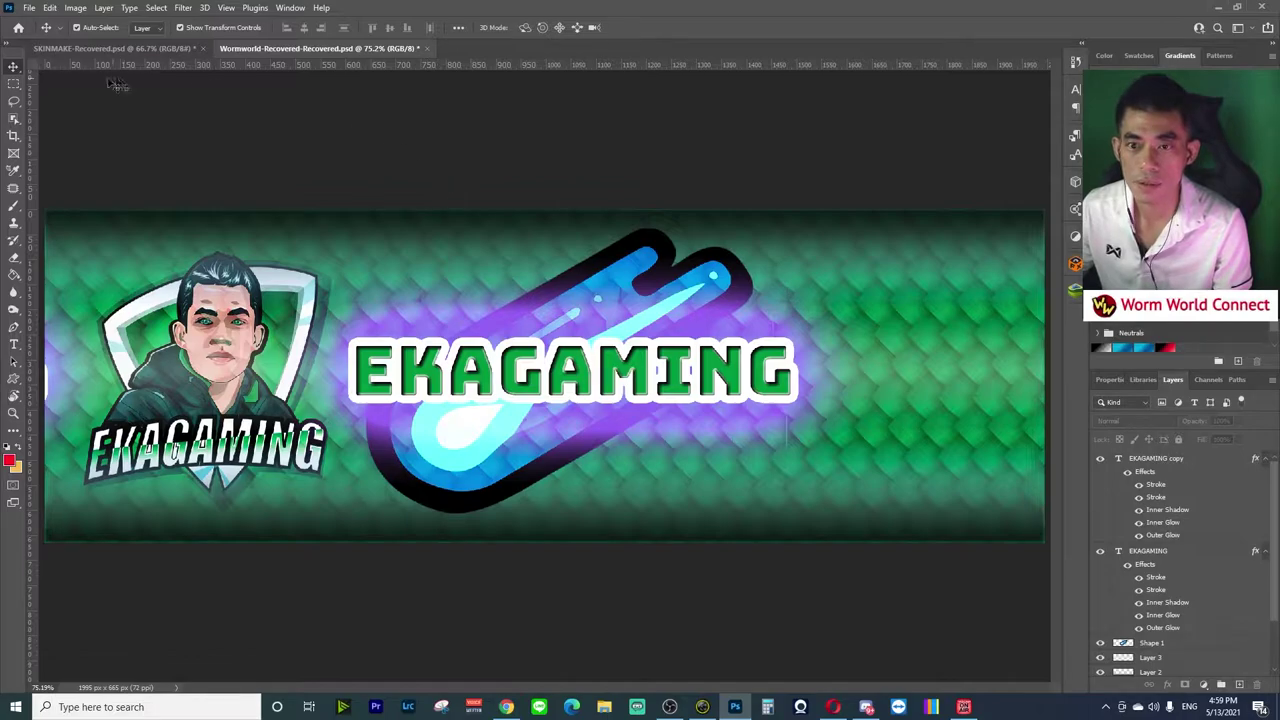
Create a blank white Untitled-1 document at 1950 x 660 px, landscape, 300 ppi.
{"action": "left_click", "coordinate": [31, 9]}
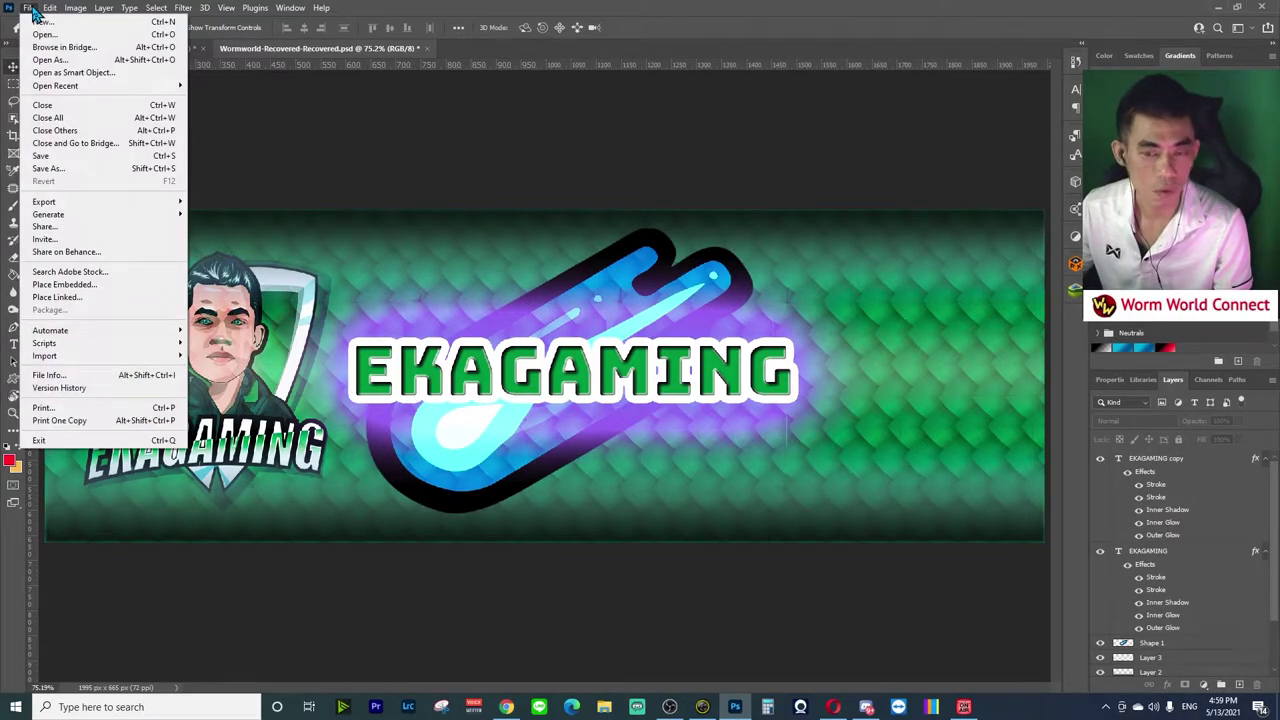
{"action": "left_click", "coordinate": [95, 22]}
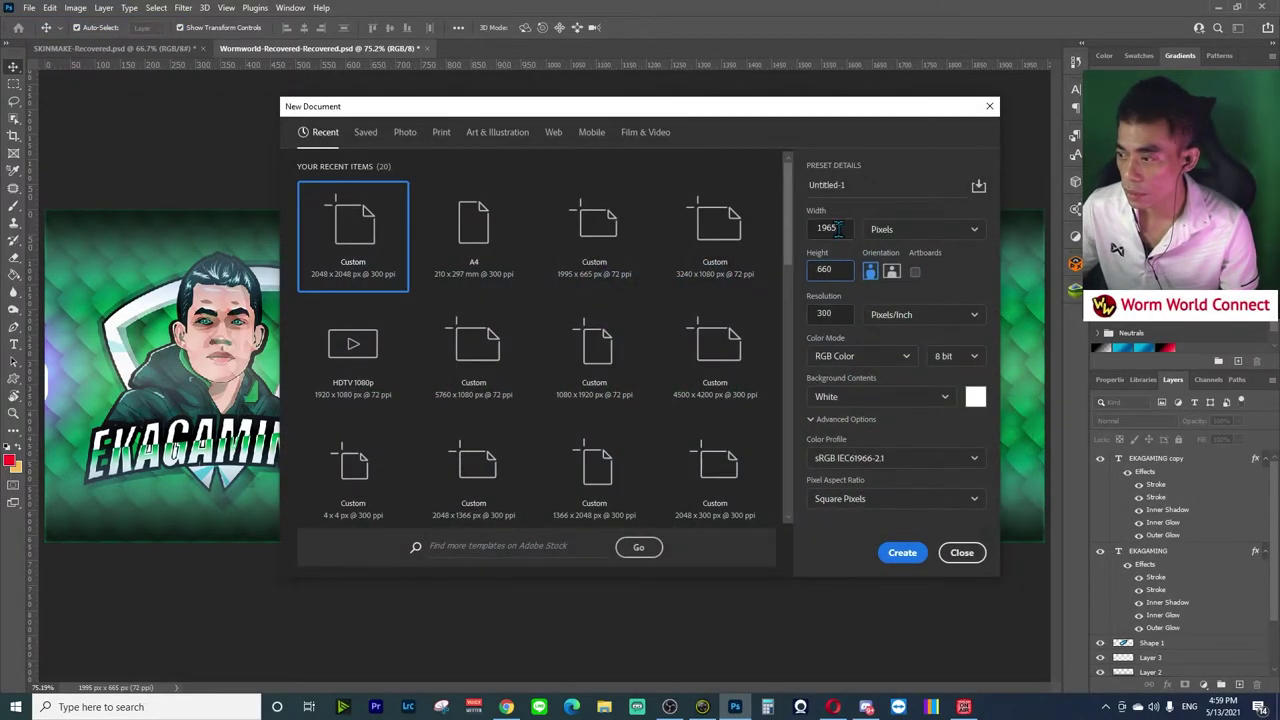
{"action": "left_click_drag", "start_coordinate": [838, 228], "coordinate": [830, 228]}
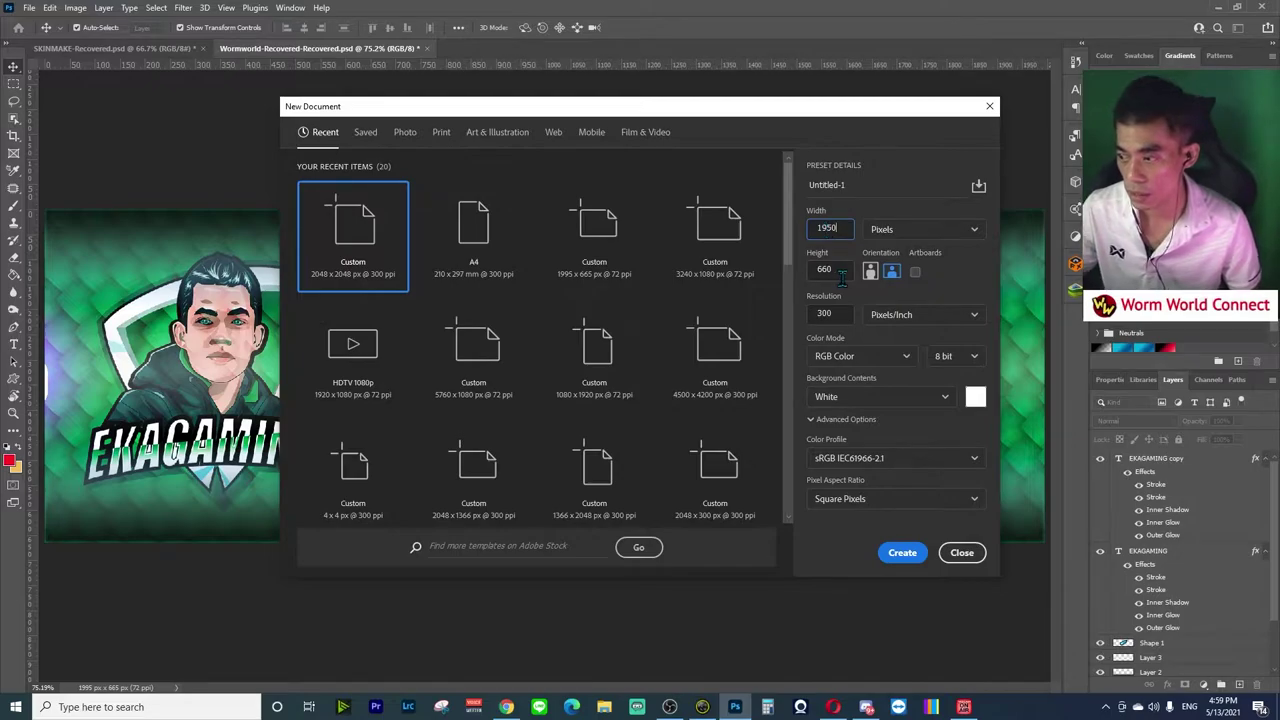
{"action": "left_click", "coordinate": [902, 552]}
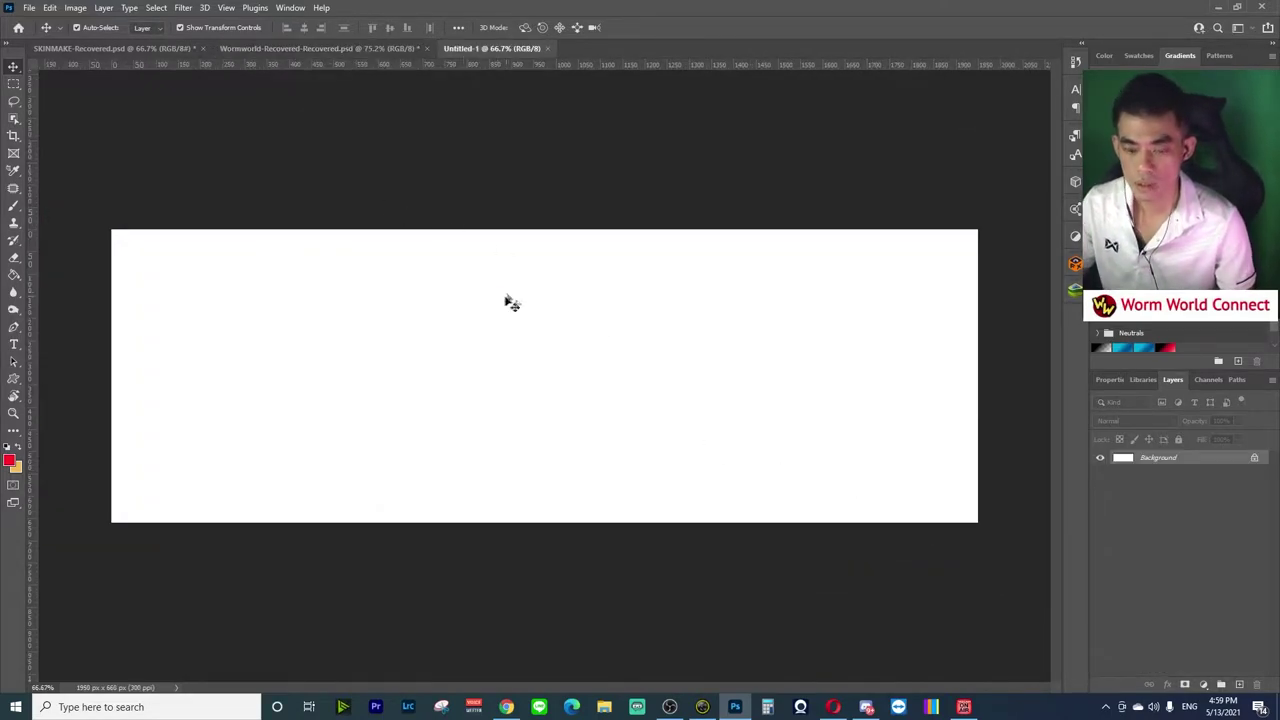
{"action": "scroll", "coordinate": [494, 291], "scroll_direction": "up", "scroll_amount": 1}
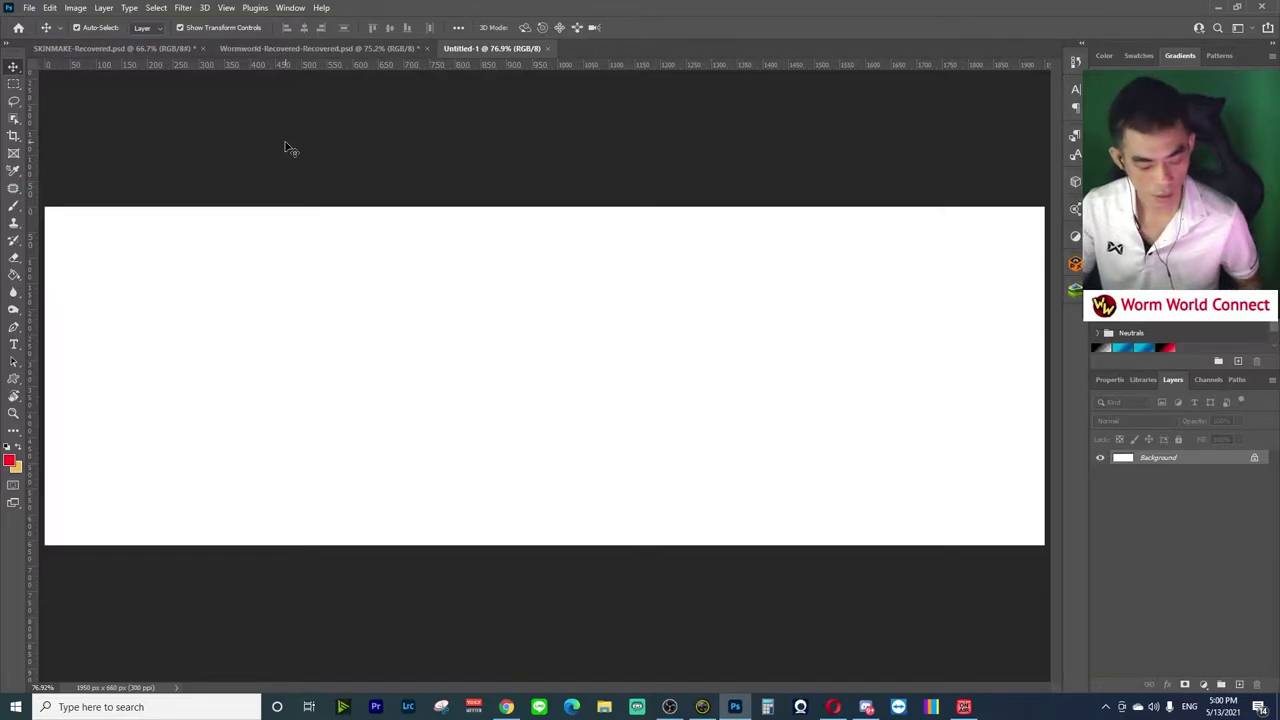
{"action": "key", "text": "ctrl+alt+i"}
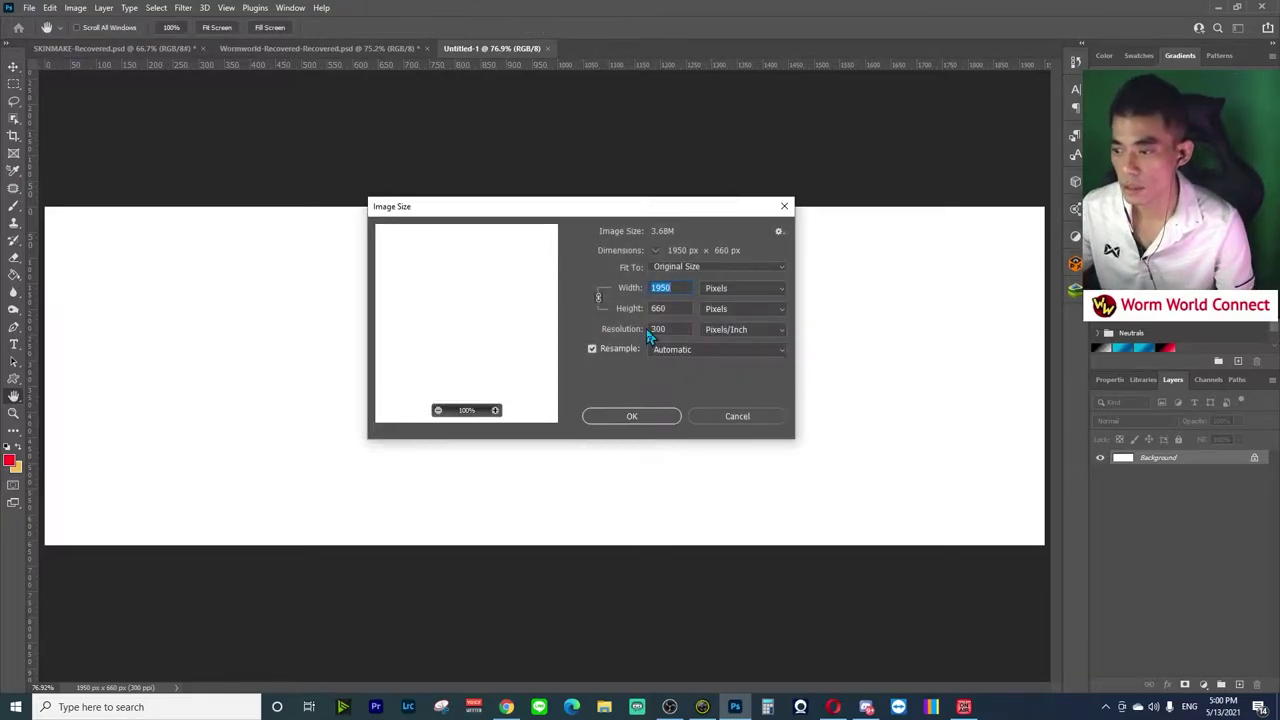
{"action": "left_click", "coordinate": [668, 288]}
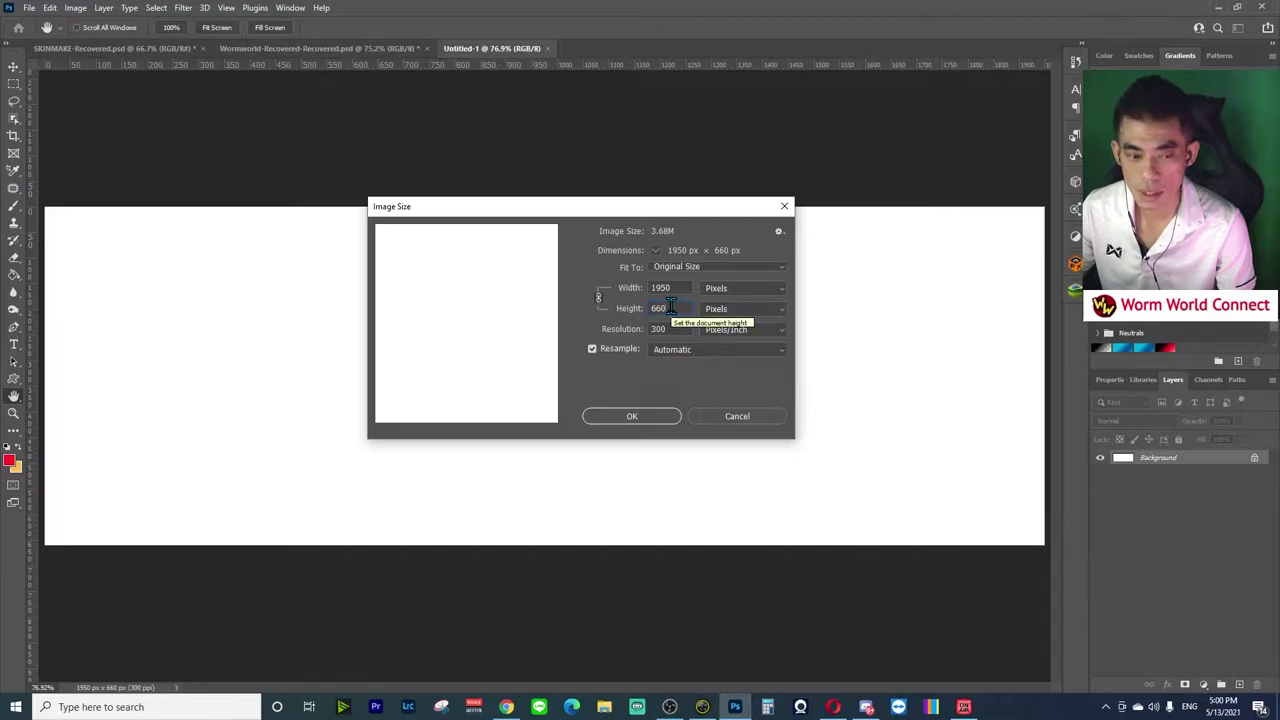
{"action": "left_click", "coordinate": [643, 423]}
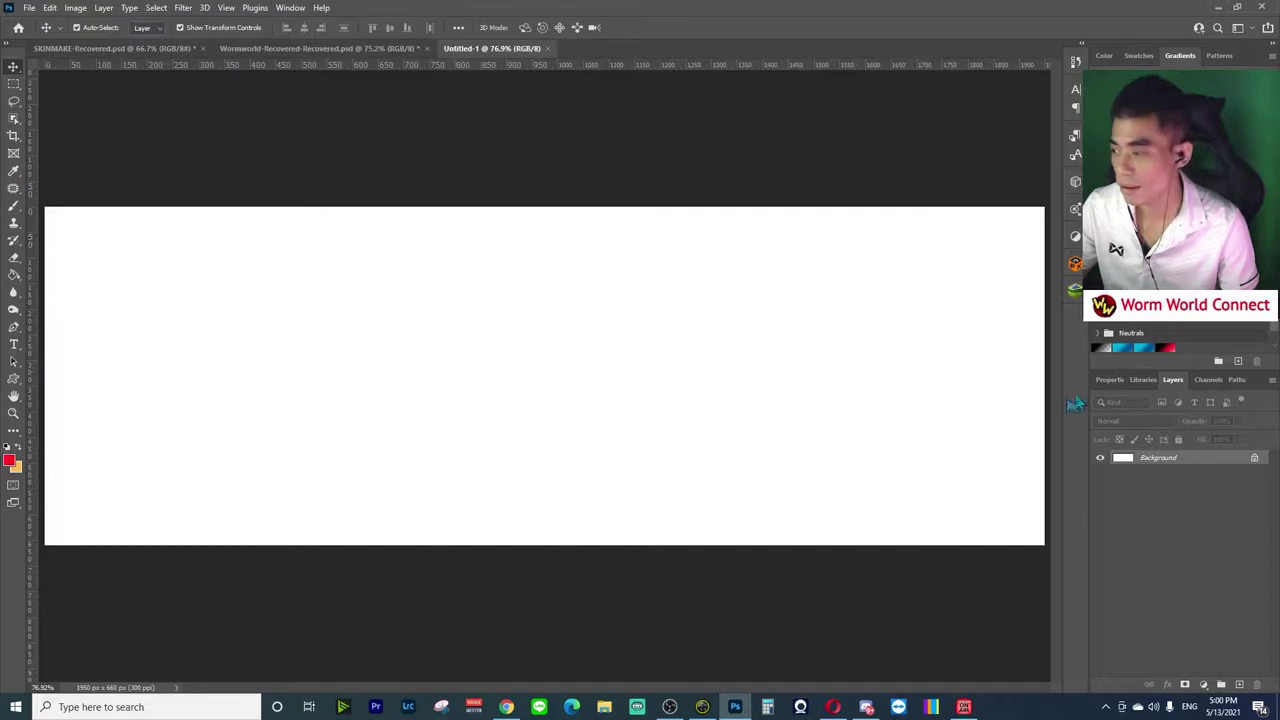
Add a Gradient Fill layer to the blank banner.
{"action": "left_click", "coordinate": [1240, 683]}
{"action": "left_click", "coordinate": [1122, 347]}
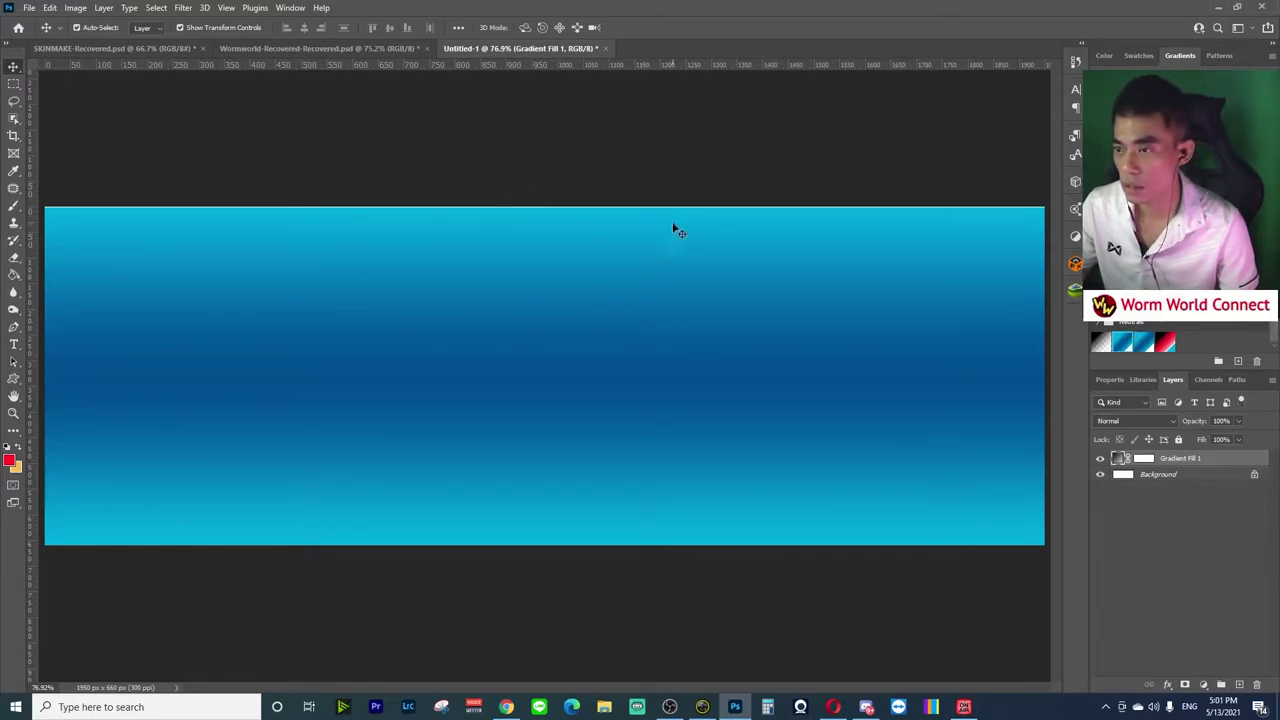
{"action": "left_click", "coordinate": [678, 161]}
{"action": "left_click", "coordinate": [652, 295]}
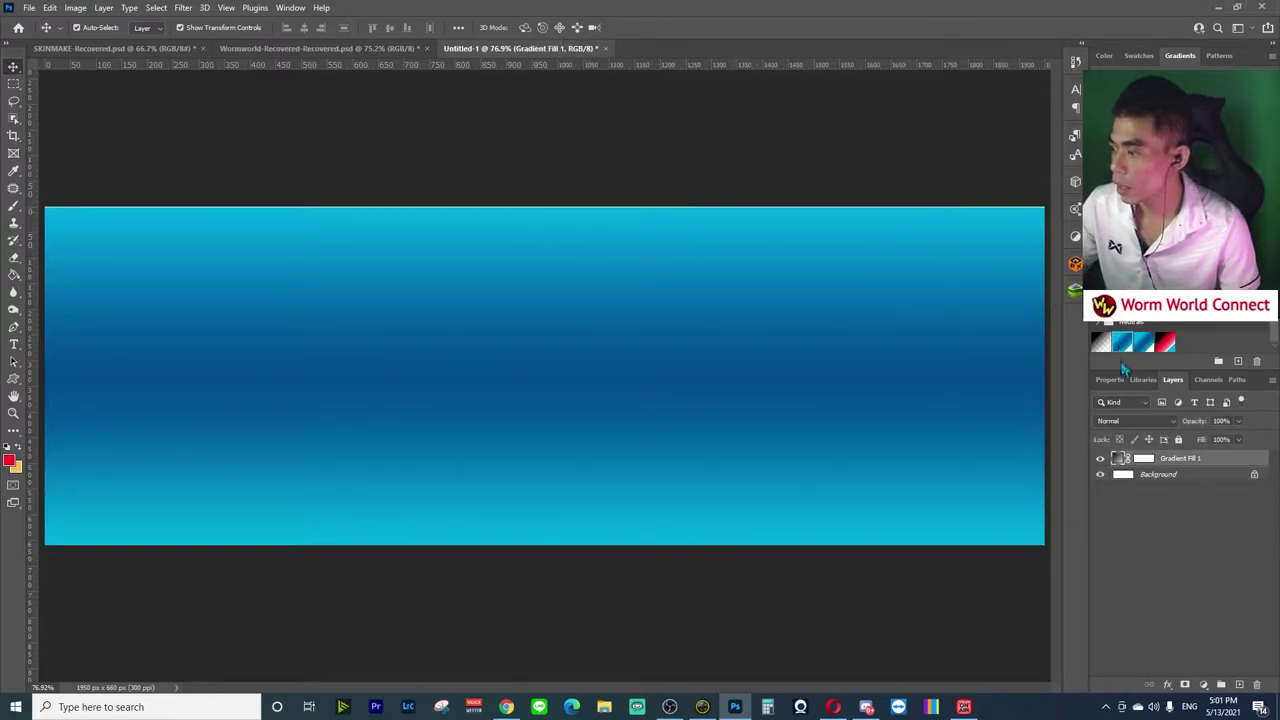
Add a Hue/Saturation adjustment with Hue -115 to turn the gradient green.
{"action": "left_click", "coordinate": [1200, 684]}
{"action": "left_click", "coordinate": [1210, 553]}
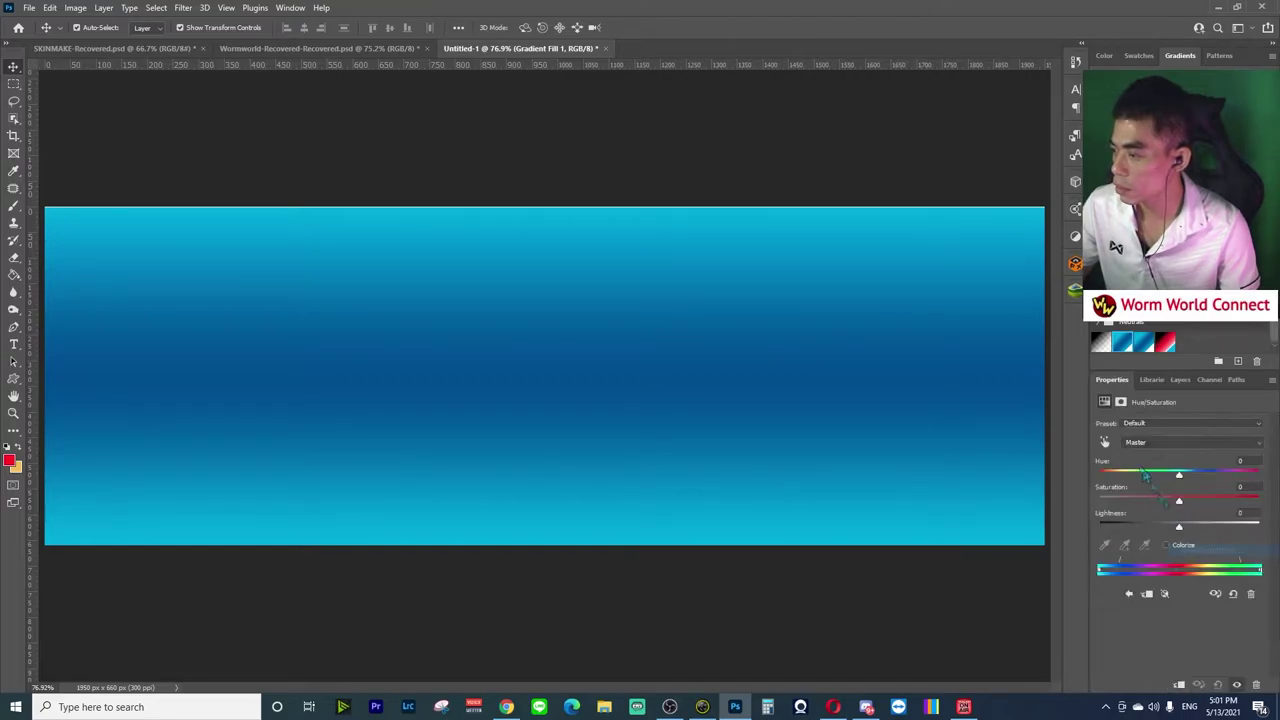
{"action": "left_click_drag", "start_coordinate": [1179, 475], "coordinate": [1132, 476]}
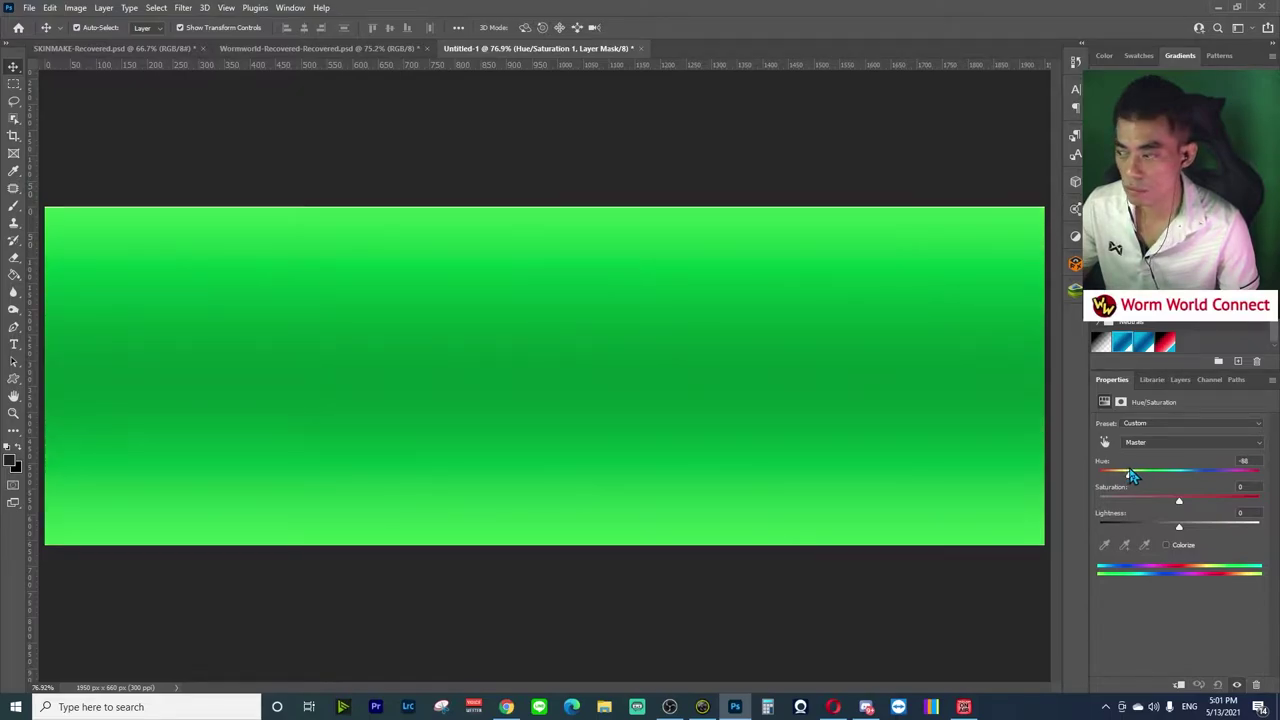
{"action": "left_click", "coordinate": [607, 188]}
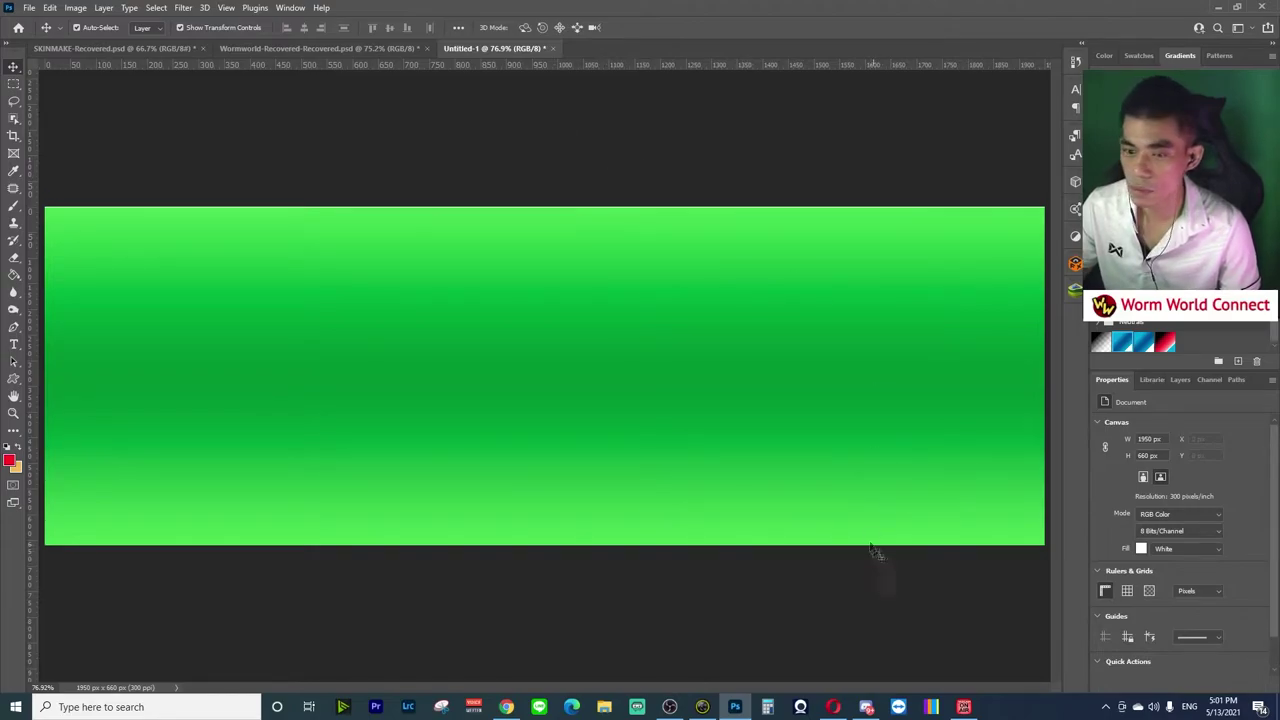
Draw a red lightning-bolt shape point by point with the Pen tool in Shape mode.
{"action": "left_click", "coordinate": [13, 329]}
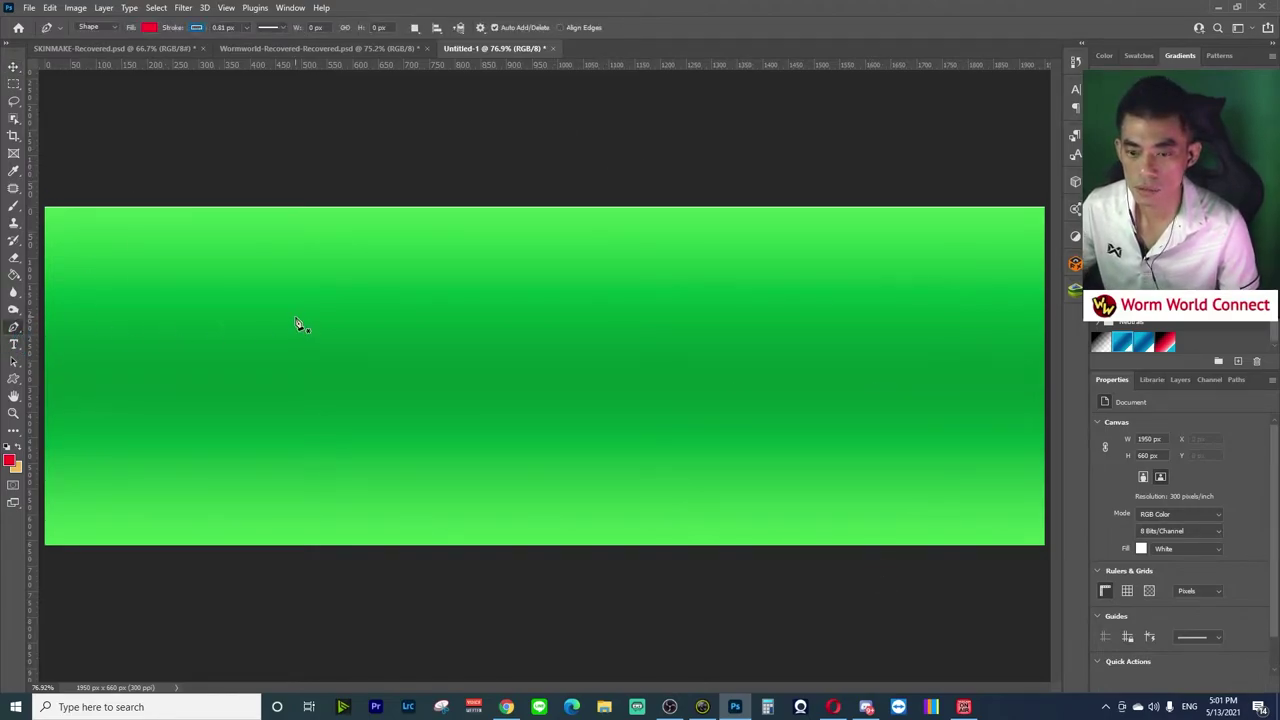
{"action": "left_click", "coordinate": [481, 289]}
{"action": "left_click", "coordinate": [651, 288]}
{"action": "left_click", "coordinate": [538, 401]}
{"action": "left_click", "coordinate": [592, 405]}
{"action": "left_click", "coordinate": [423, 520]}
{"action": "left_click", "coordinate": [463, 428]}
{"action": "left_click", "coordinate": [556, 323]}
{"action": "left_click", "coordinate": [558, 318]}
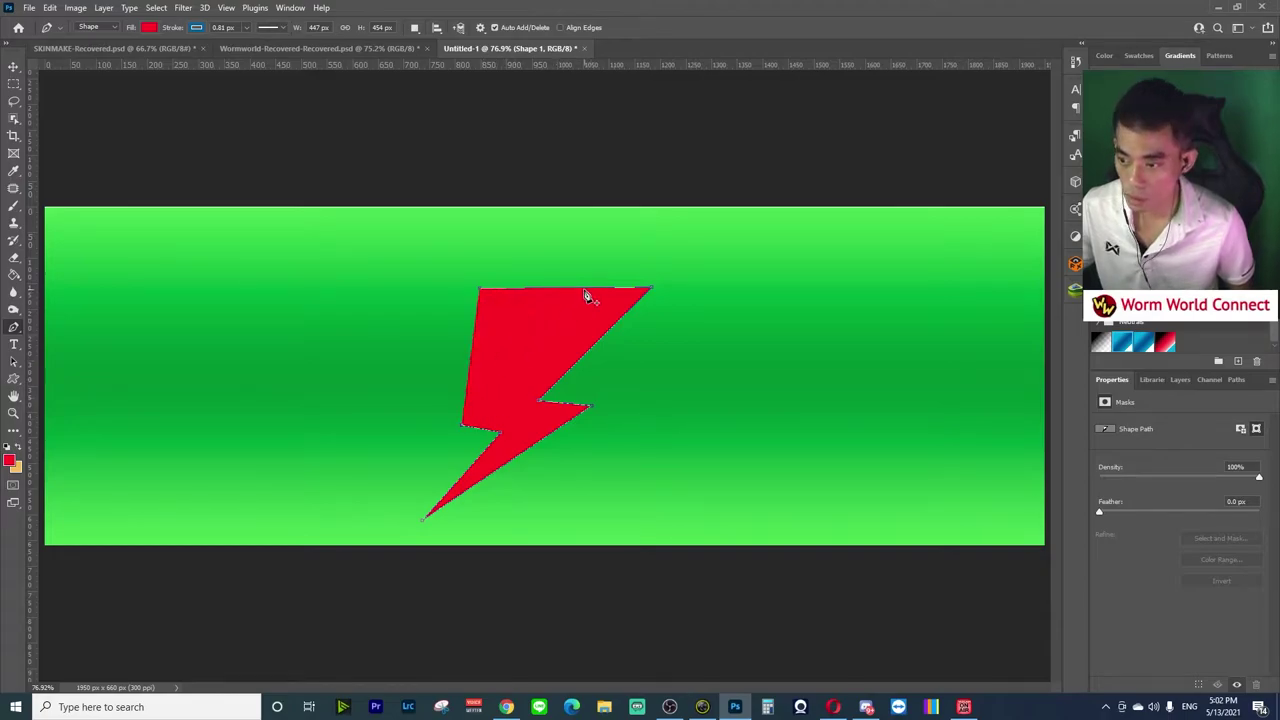
{"action": "left_click", "coordinate": [588, 289]}
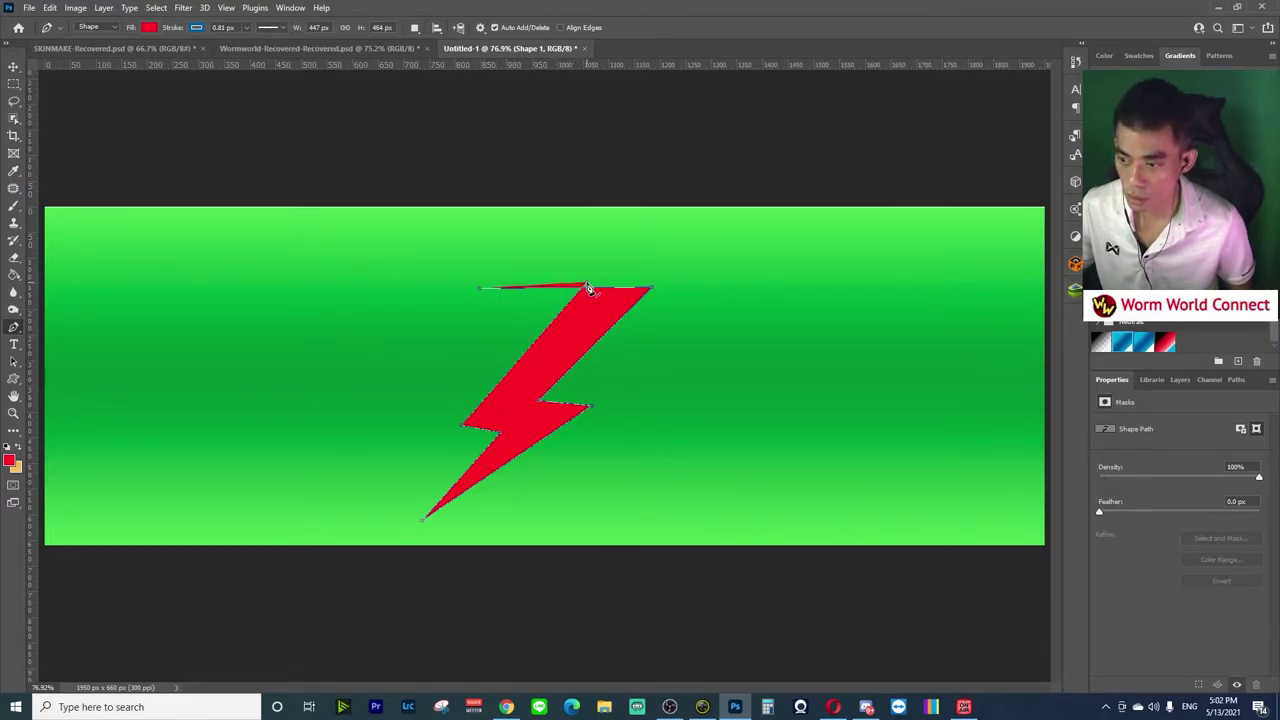
Rasterize the Shape 1 bolt layer so the Eraser can clean its stray sliver.
{"action": "key", "text": "e"}
{"action": "left_click", "coordinate": [1180, 379]}
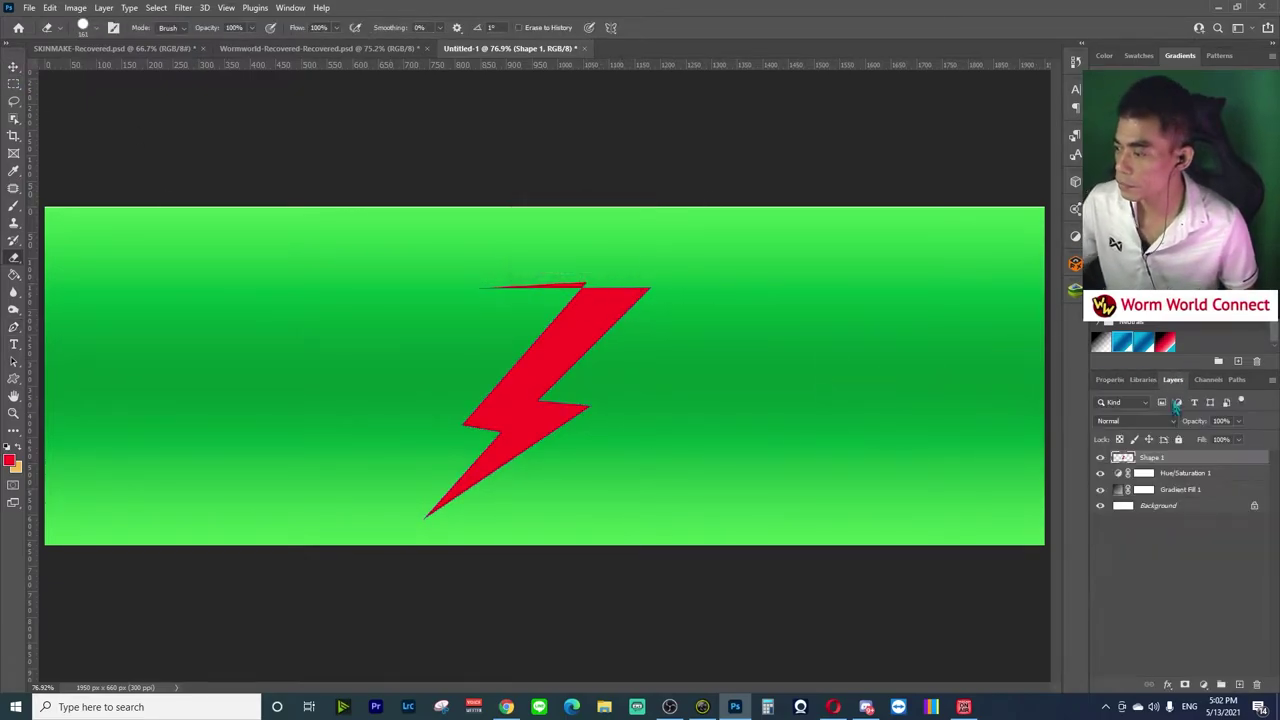
{"action": "right_click", "coordinate": [1200, 457]}
{"action": "key", "text": "Escape"}
{"action": "left_click", "coordinate": [560, 275]}
{"action": "left_click", "coordinate": [617, 271]}
Move the bolt left, rotate it and scale it to about 125% with Free Transform.
{"action": "scroll", "coordinate": [223, 148], "scroll_direction": "down", "scroll_amount": 2}
{"action": "key", "text": "v"}
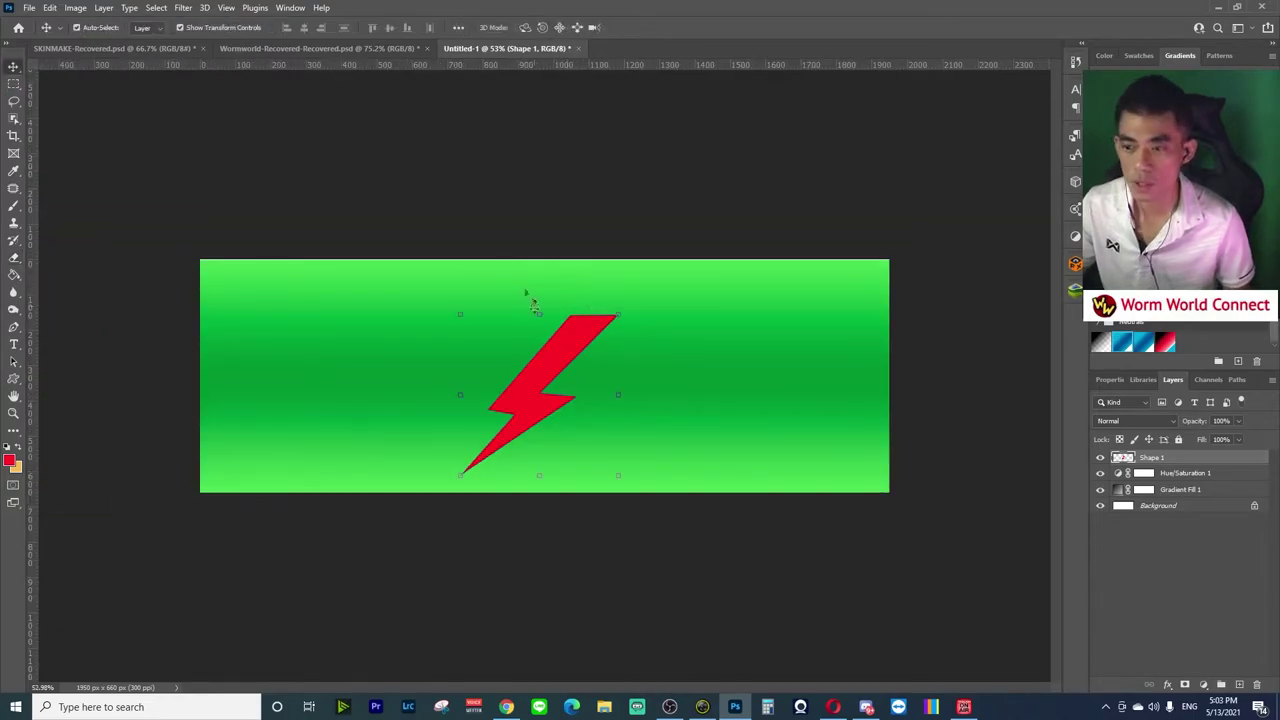
{"action": "left_click_drag", "start_coordinate": [612, 345], "coordinate": [600, 380]}
{"action": "key", "text": "ctrl+t"}
{"action": "left_click_drag", "start_coordinate": [494, 378], "coordinate": [407, 364]}
{"action": "key", "text": "ctrl+plus"}
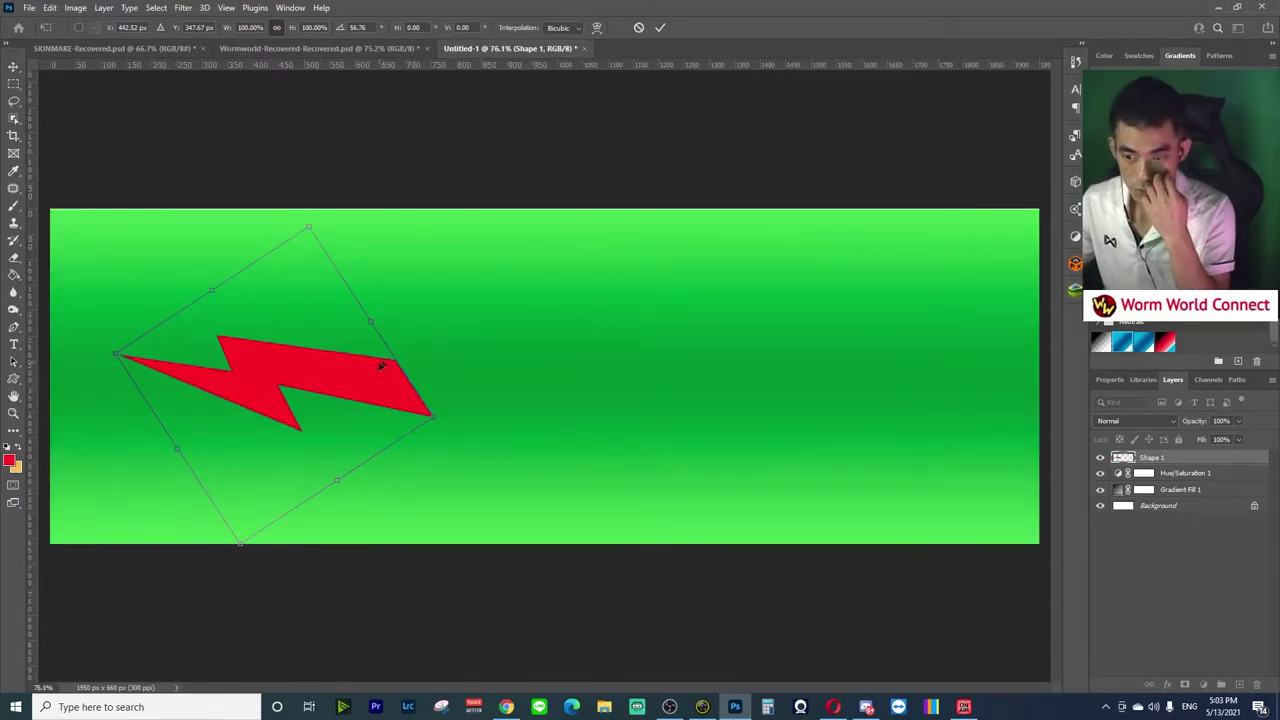
{"action": "left_click_drag", "start_coordinate": [432, 415], "coordinate": [343, 369]}
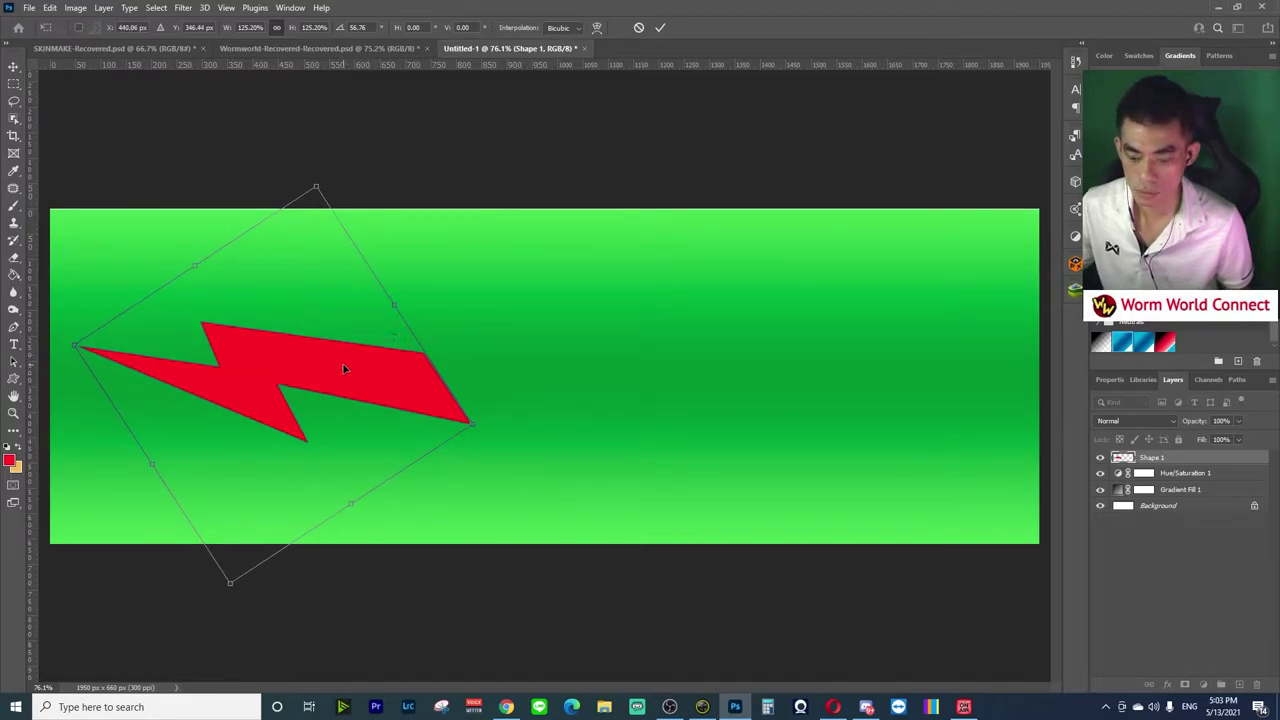
{"action": "key", "text": "Return"}
{"action": "left_click", "coordinate": [403, 115]}
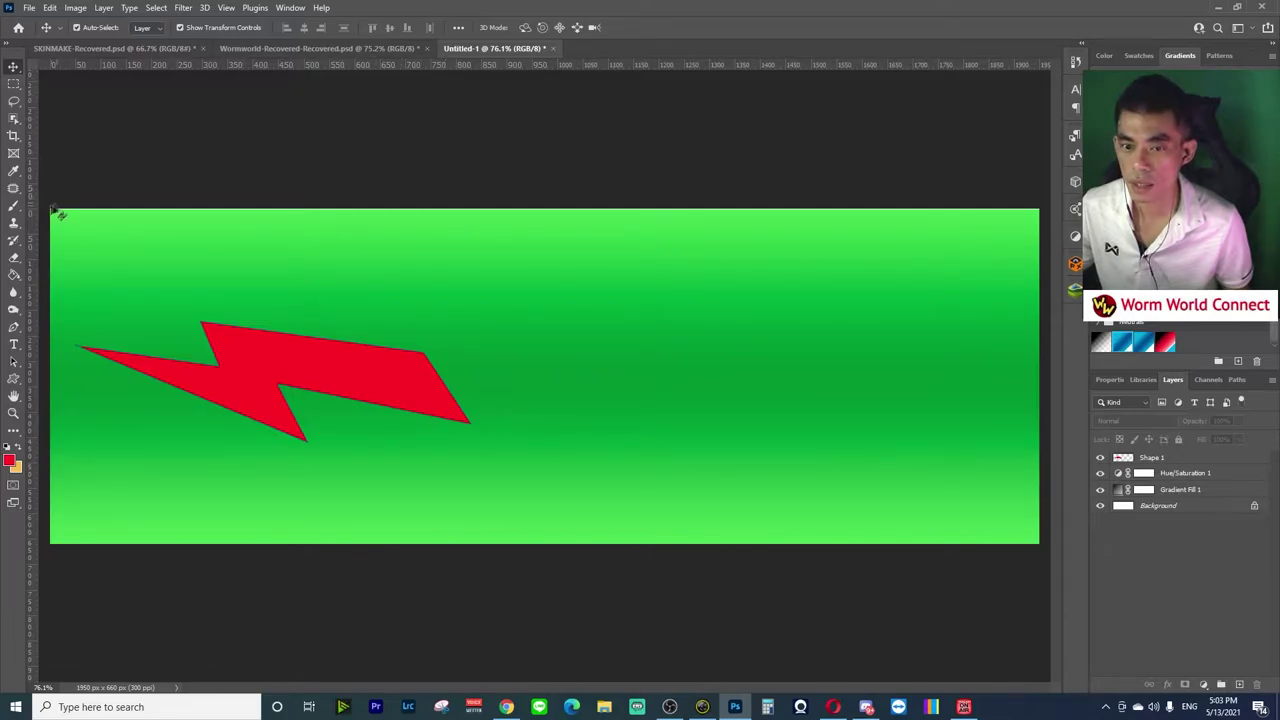
Place a vertical guide near 1294 px and enlarge the bolt to about 154%.
{"action": "left_click_drag", "start_coordinate": [33, 218], "coordinate": [707, 210]}
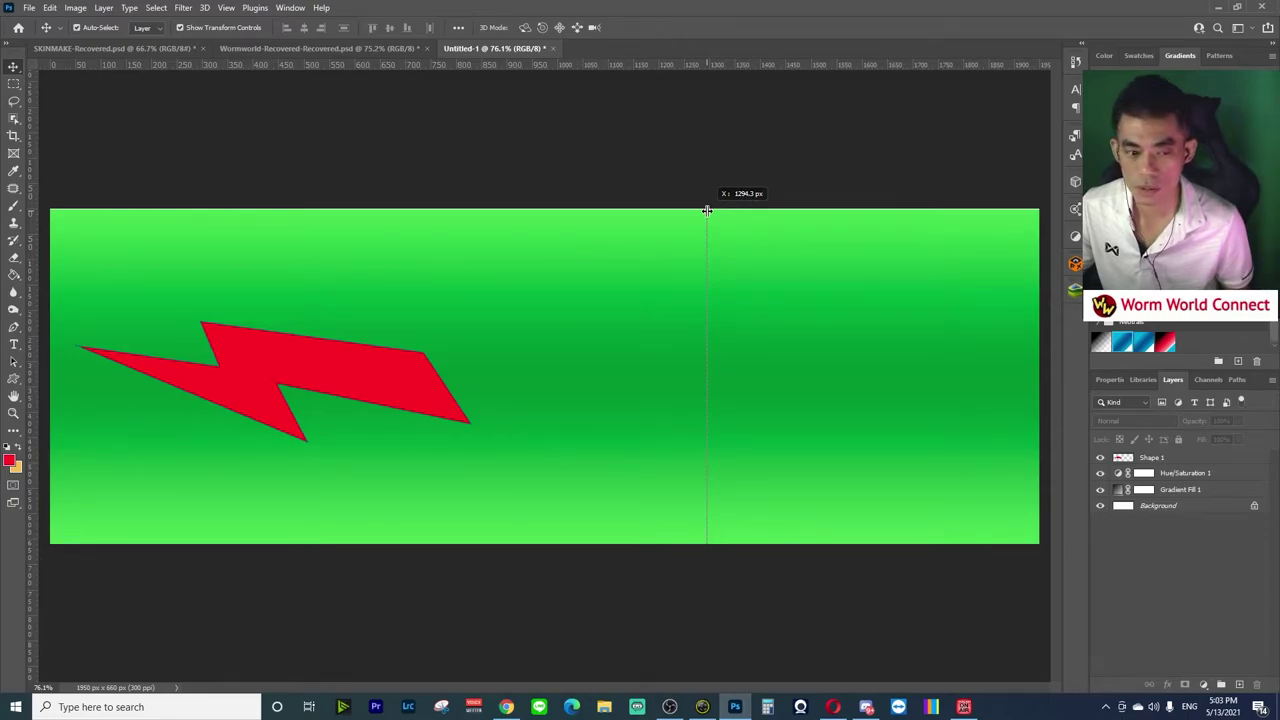
{"action": "left_click_drag", "start_coordinate": [707, 211], "coordinate": [708, 211]}
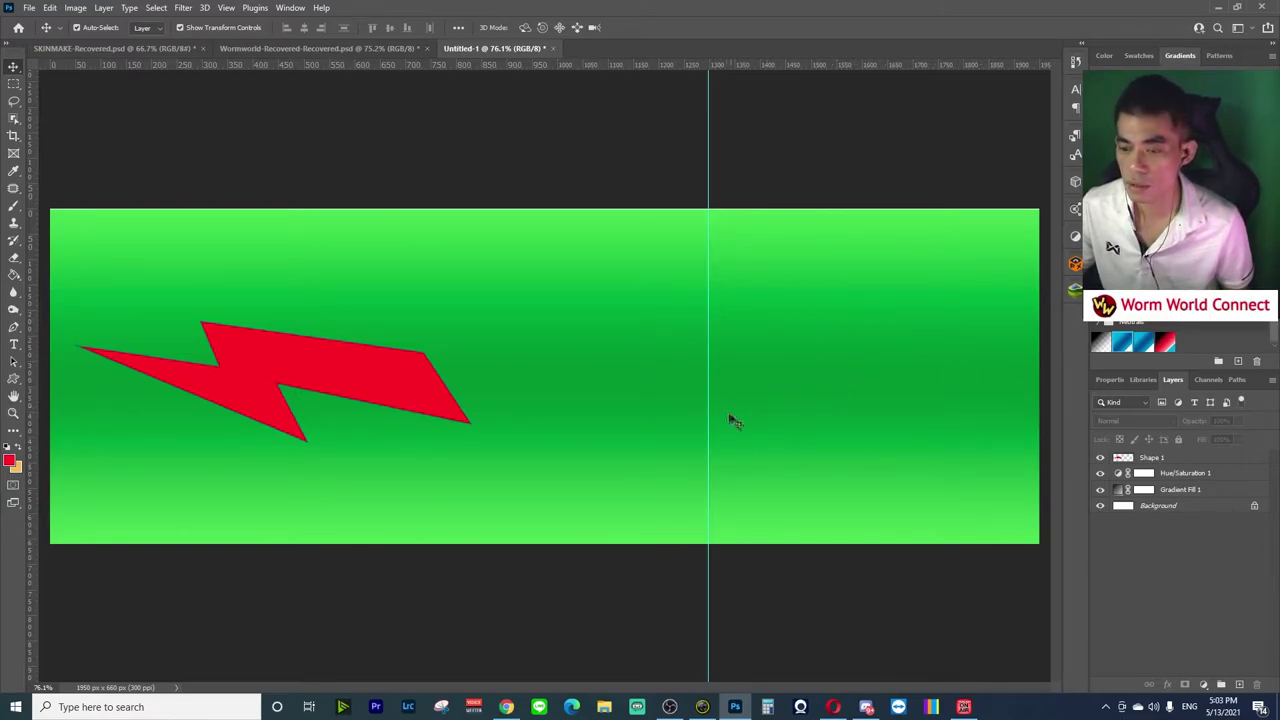
{"action": "left_click", "coordinate": [274, 354]}
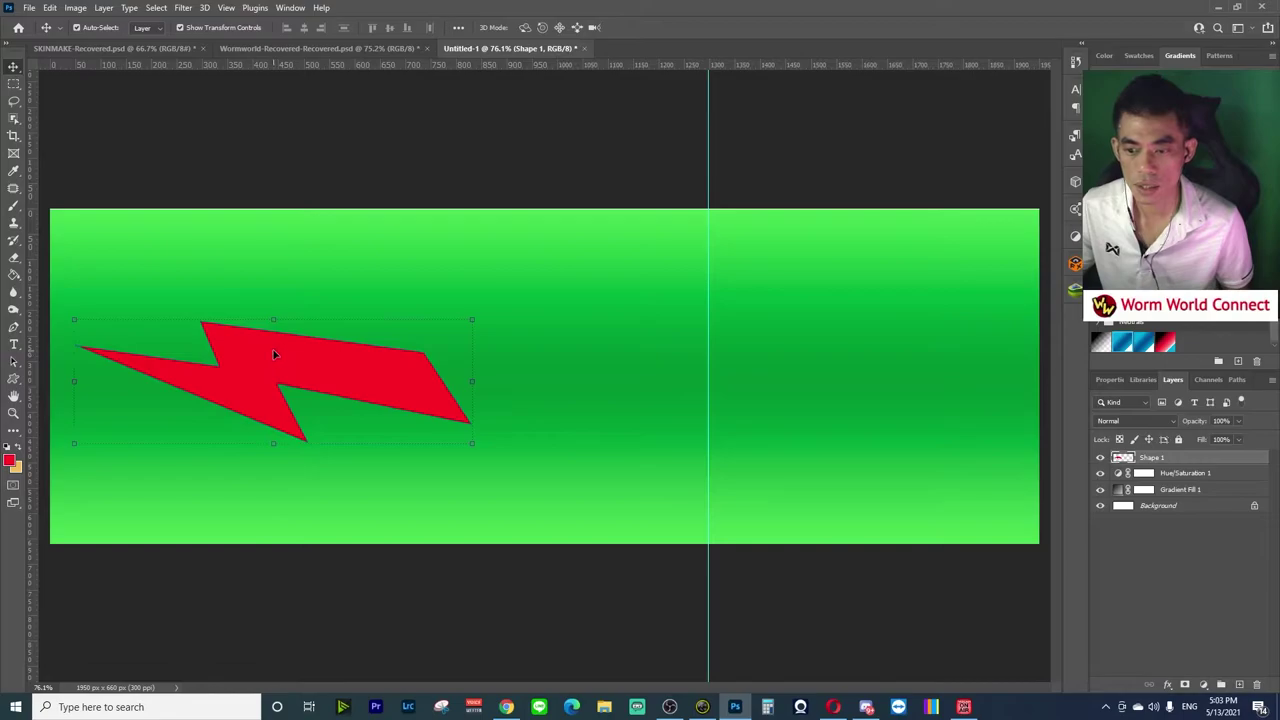
{"action": "left_click_drag", "start_coordinate": [472, 385], "coordinate": [686, 432]}
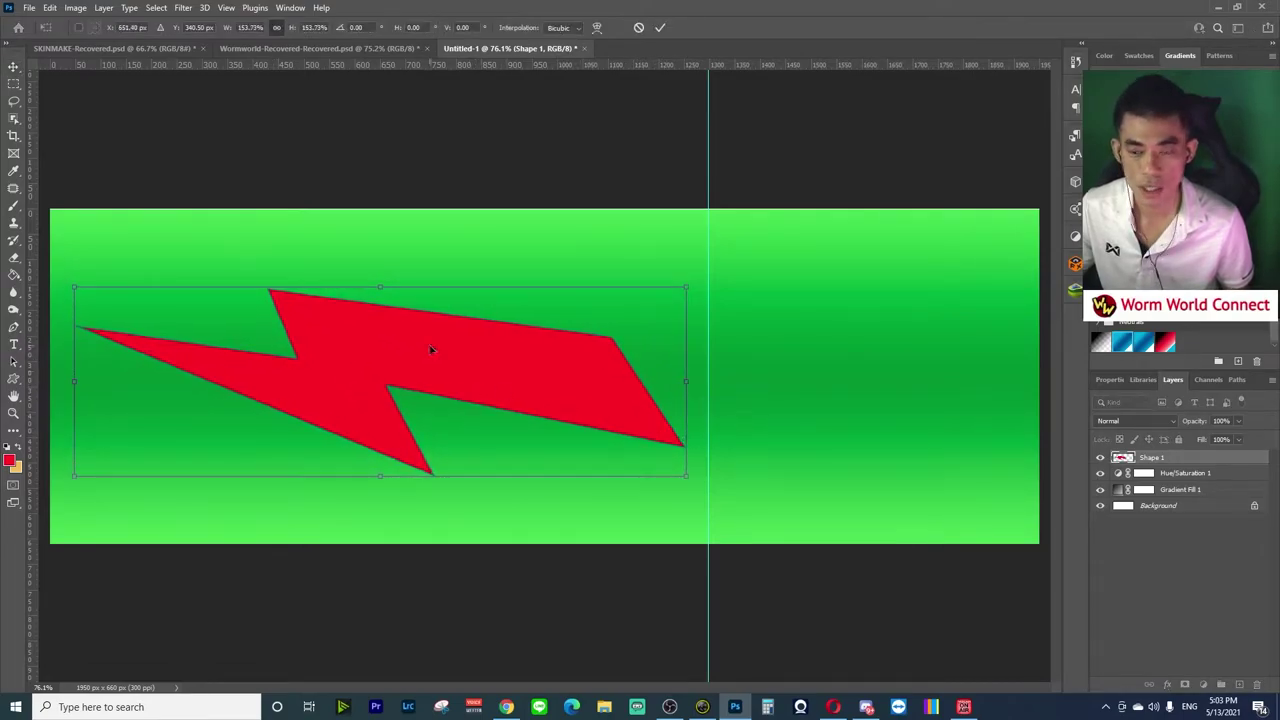
{"action": "left_click_drag", "start_coordinate": [428, 348], "coordinate": [435, 380]}
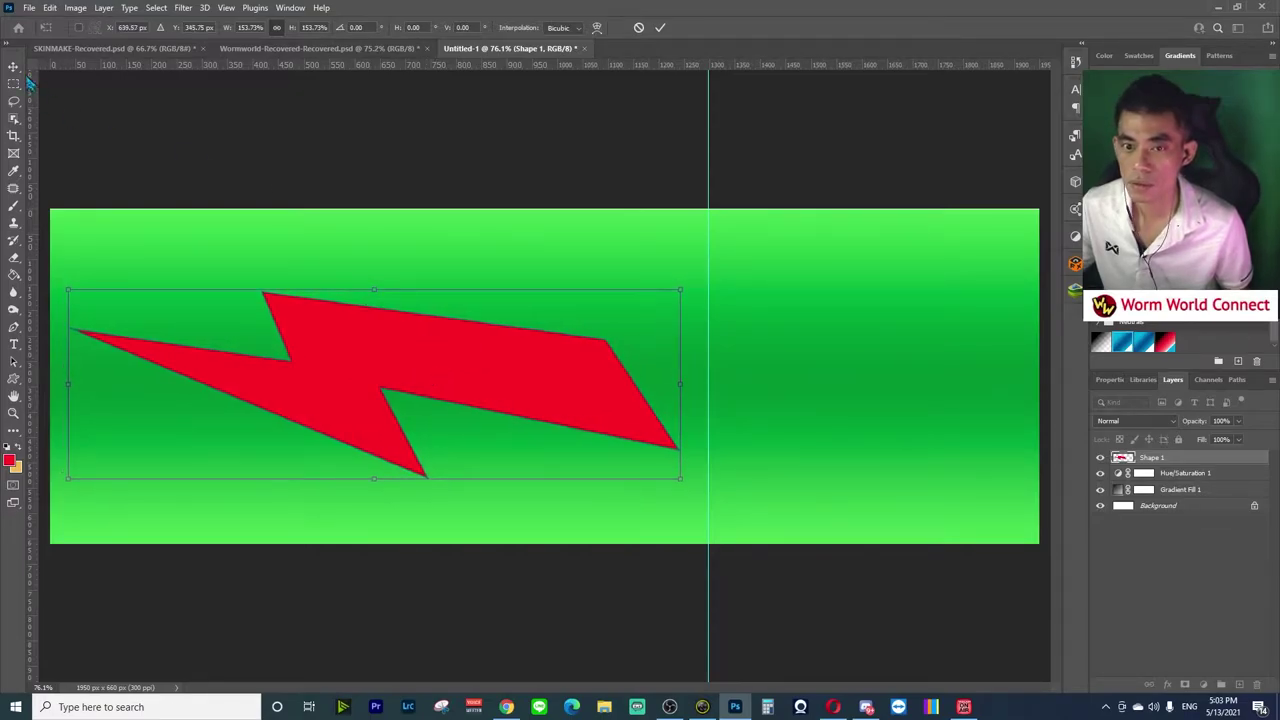
{"action": "key", "text": "Return"}
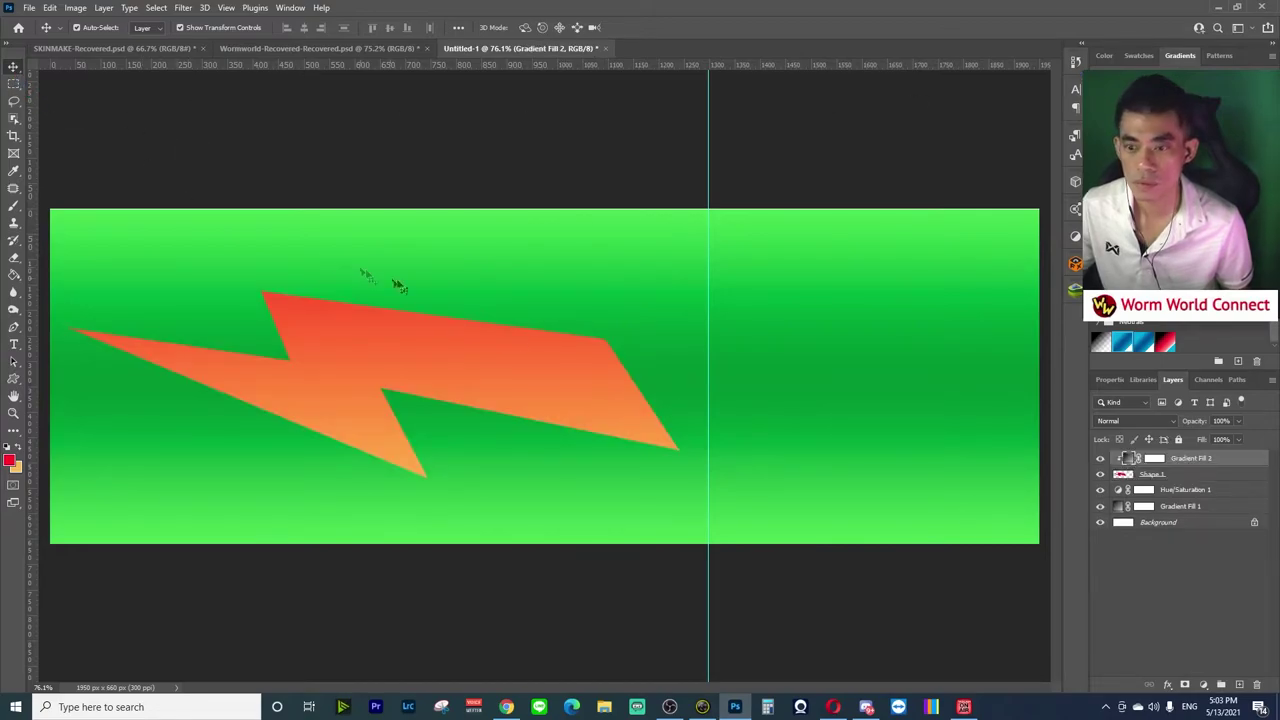
Merge Gradient Fill 2 into the bolt and give it a thin near-white Stroke.
{"action": "left_click", "coordinate": [1170, 478], "text": "shift"}
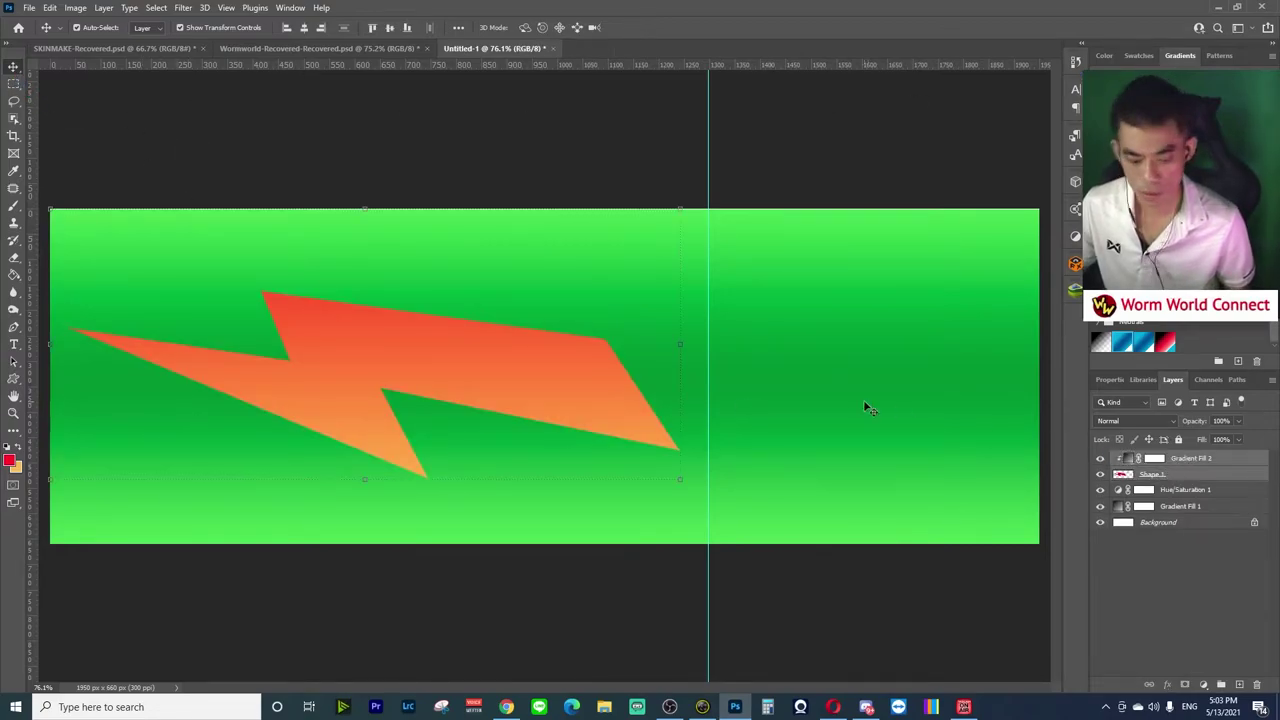
{"action": "key", "text": "ctrl+e"}
{"action": "right_click", "coordinate": [1157, 460]}
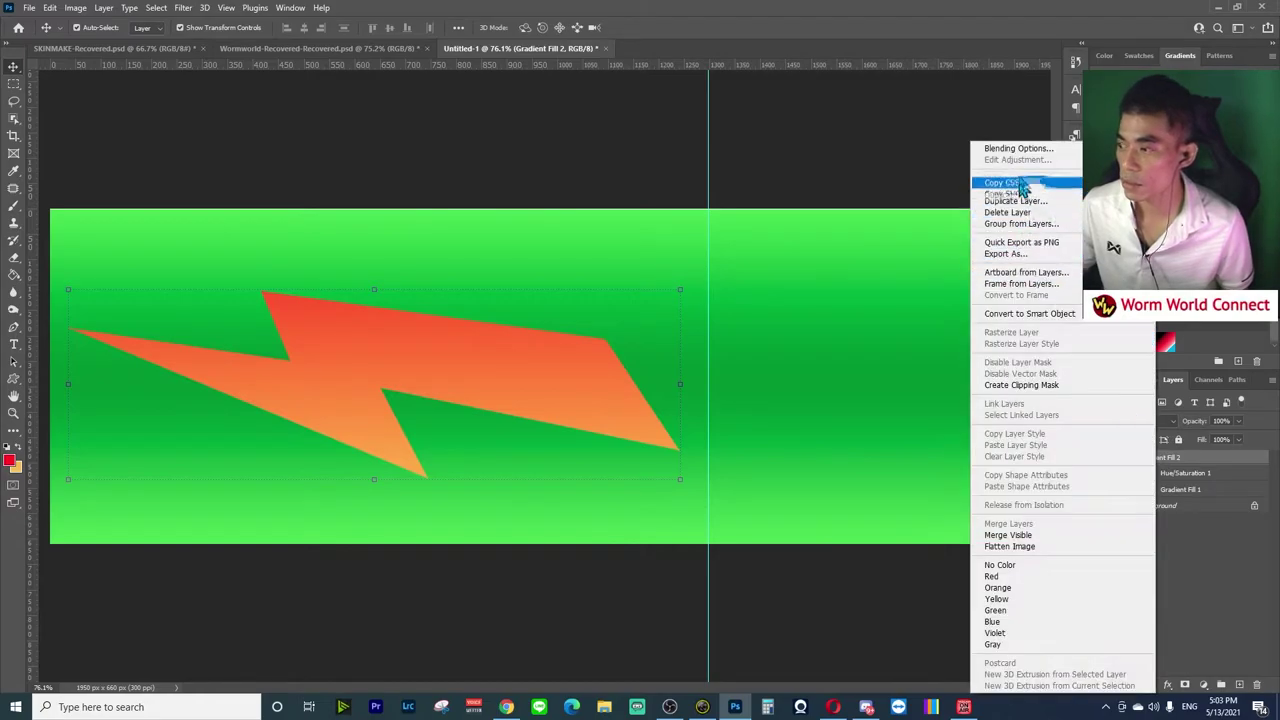
{"action": "left_click", "coordinate": [1000, 150]}
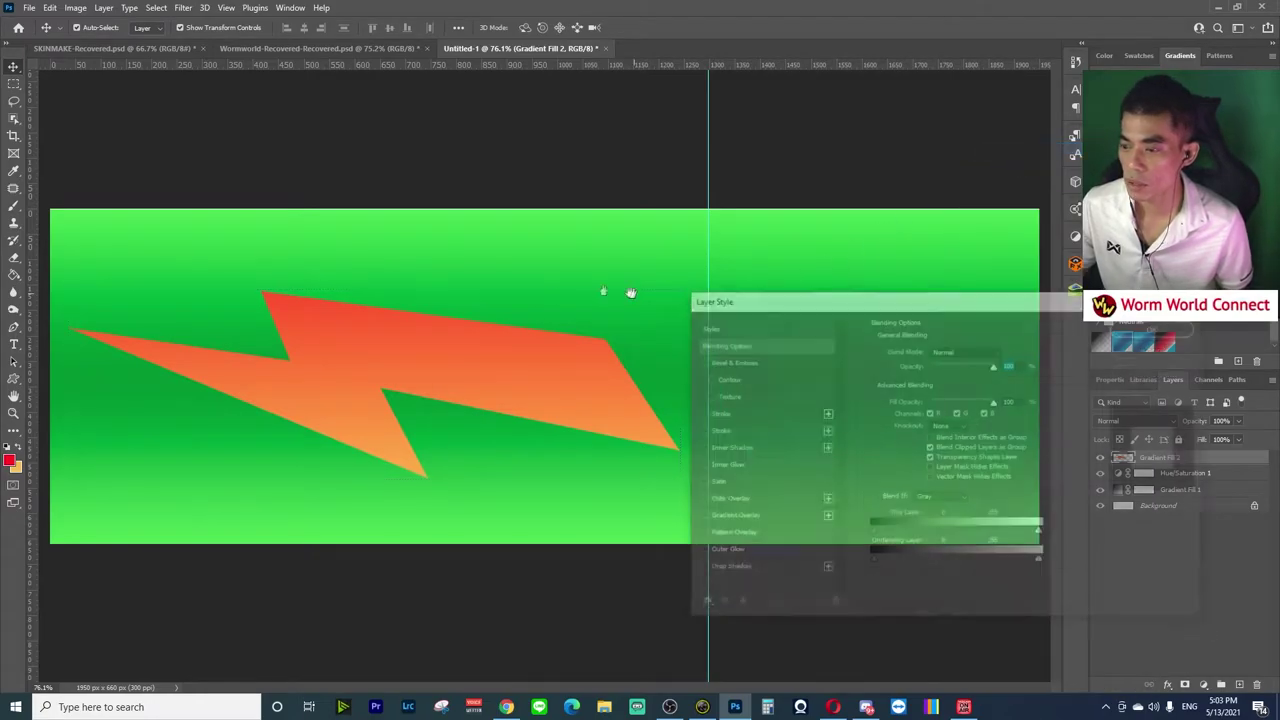
{"action": "left_click", "coordinate": [762, 413]}
{"action": "left_click", "coordinate": [902, 446]}
{"action": "left_click", "coordinate": [563, 568]}
{"action": "left_click", "coordinate": [505, 418]}
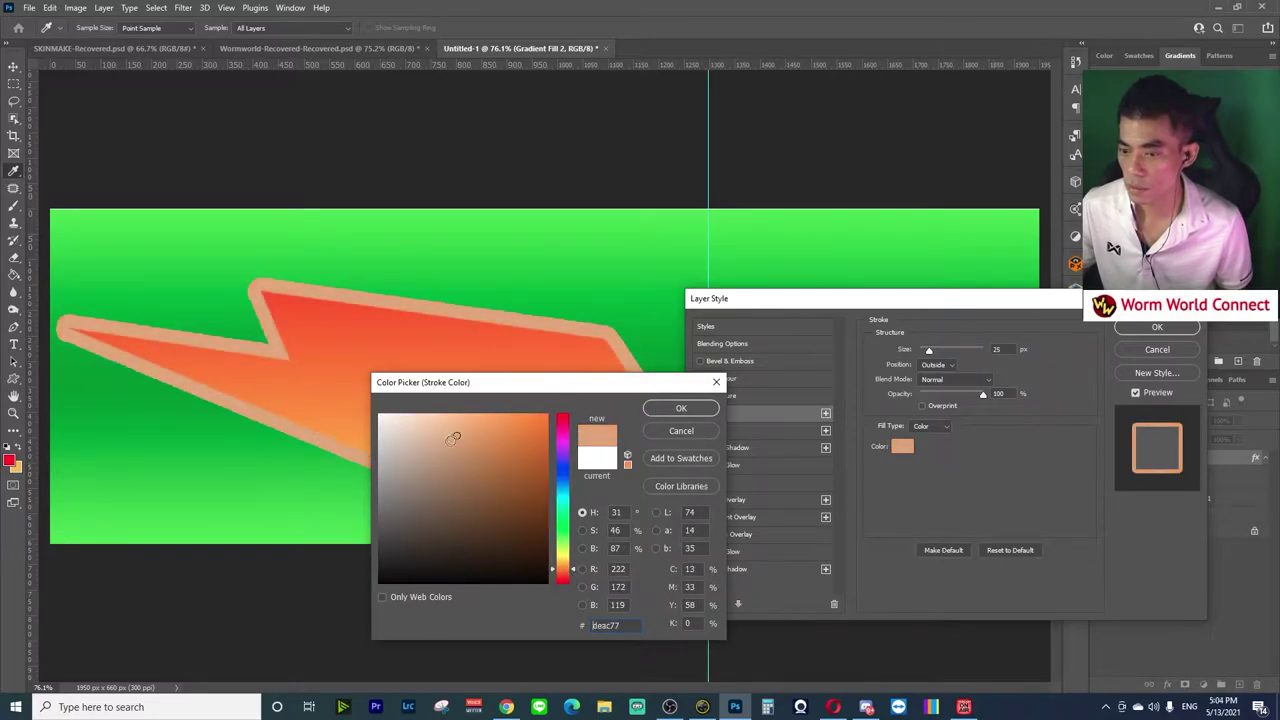
{"action": "left_click", "coordinate": [383, 445]}
{"action": "left_click", "coordinate": [681, 408]}
{"action": "left_click_drag", "start_coordinate": [929, 351], "coordinate": [922, 351]}
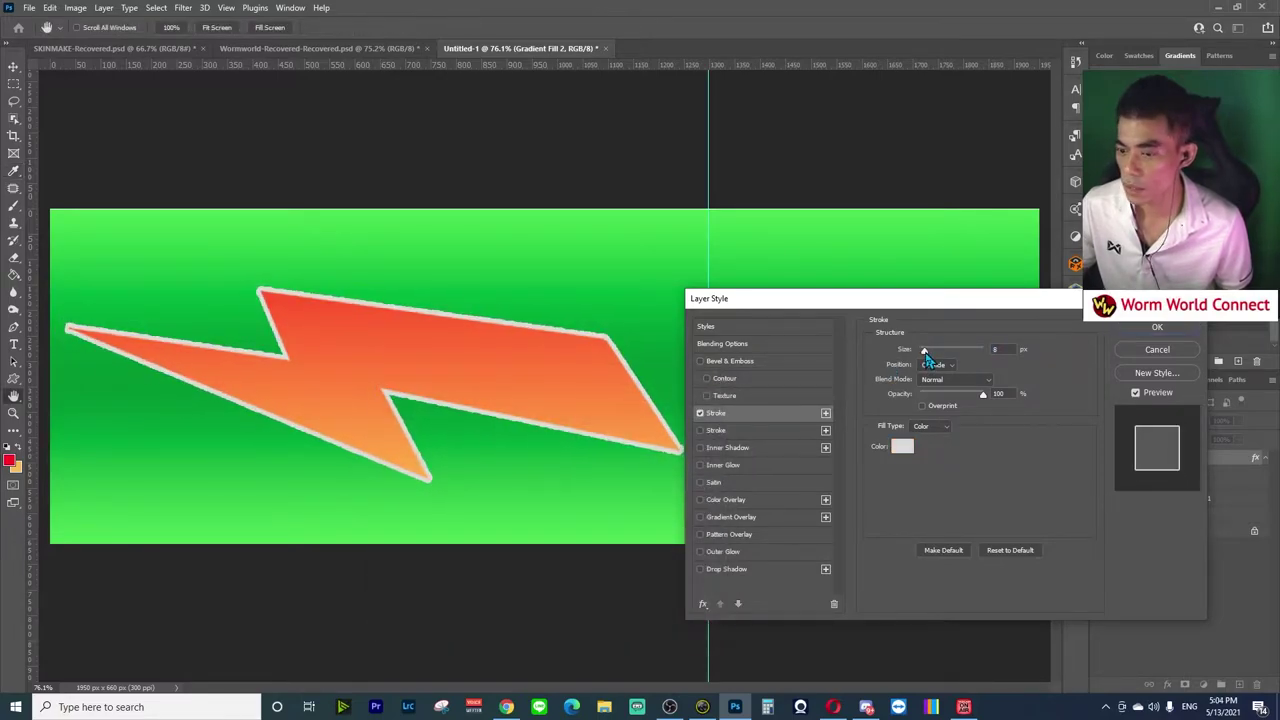
{"action": "left_click", "coordinate": [1157, 327]}
Add a cyan Outer Glow of 144 px to the bolt.
{"action": "right_click", "coordinate": [1145, 457]}
{"action": "left_click", "coordinate": [1006, 148]}
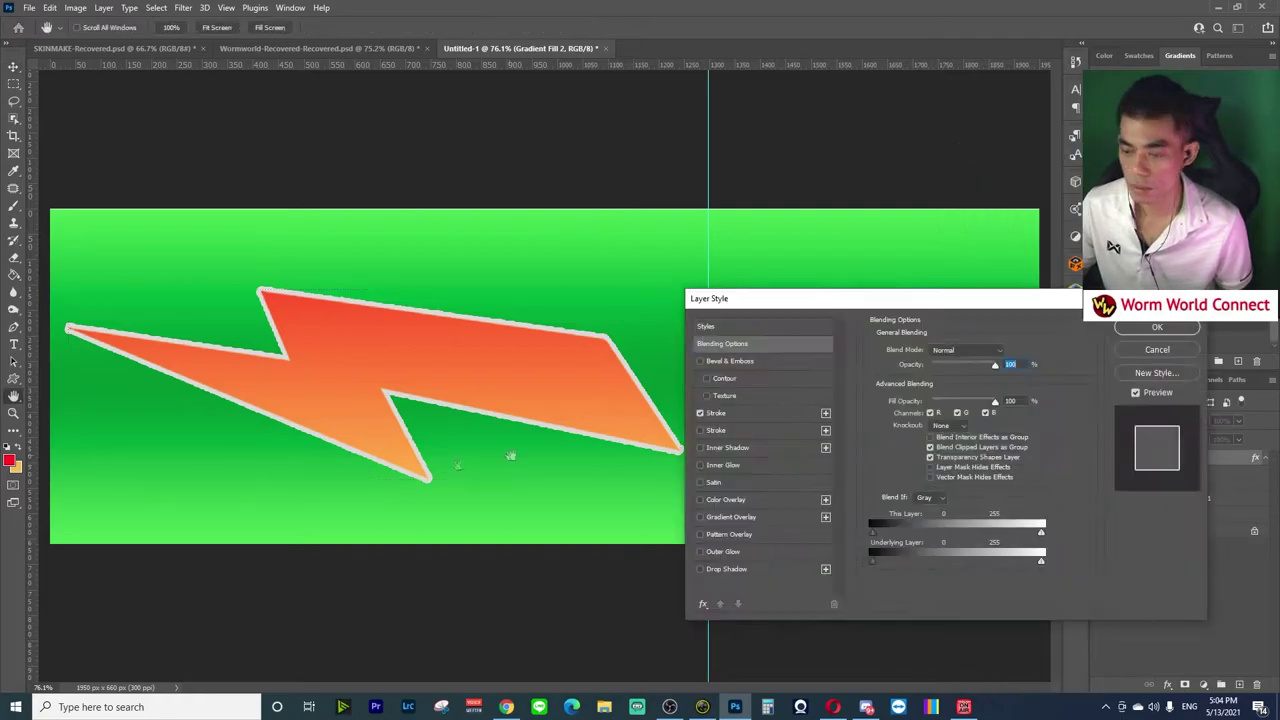
{"action": "left_click", "coordinate": [738, 551]}
{"action": "left_click", "coordinate": [903, 397]}
{"action": "left_click", "coordinate": [563, 566]}
{"action": "left_click", "coordinate": [531, 462]}
{"action": "left_click", "coordinate": [498, 452]}
{"action": "left_click", "coordinate": [563, 548]}
{"action": "left_click", "coordinate": [563, 472]}
{"action": "left_click", "coordinate": [528, 482]}
{"action": "left_click", "coordinate": [563, 512]}
{"action": "left_click", "coordinate": [563, 474]}
{"action": "left_click", "coordinate": [563, 493]}
{"action": "left_click", "coordinate": [518, 439]}
{"action": "left_click", "coordinate": [681, 408]}
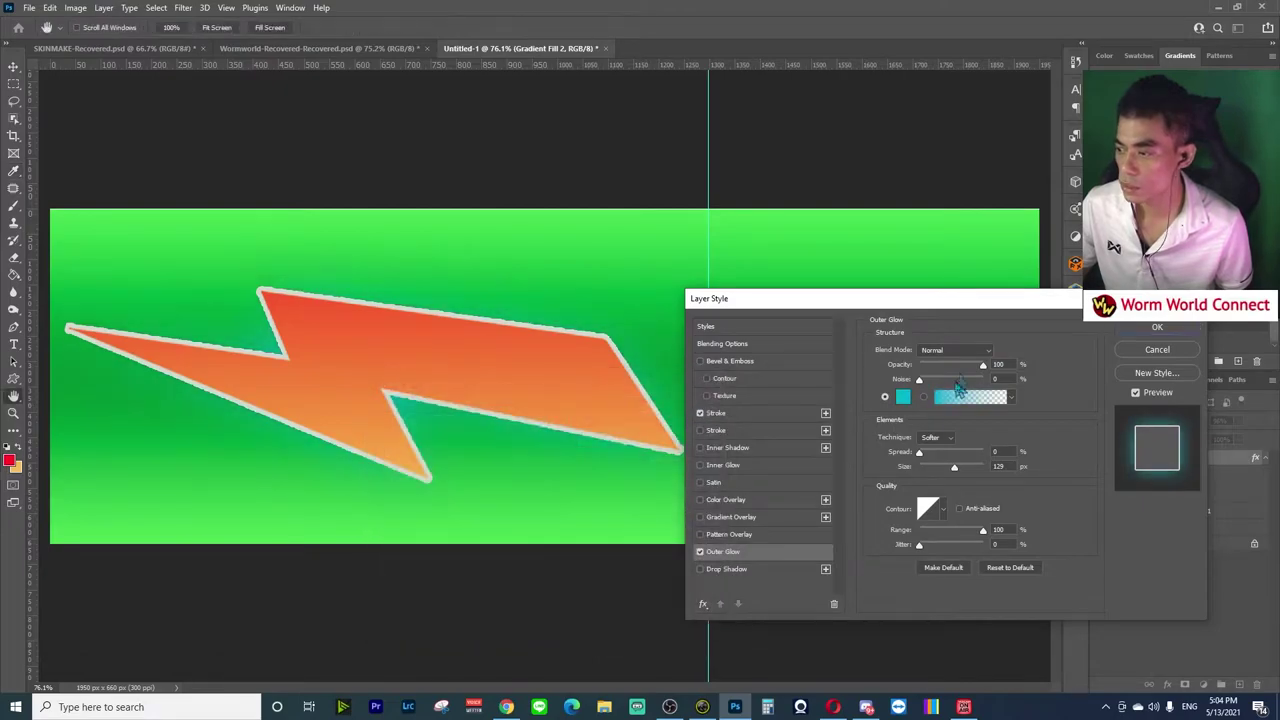
{"action": "mouse_move", "coordinate": [954, 467]}
{"action": "left_mouse_down"}
{"action": "mouse_move", "coordinate": [970, 468]}
{"action": "mouse_move", "coordinate": [958, 467]}
{"action": "left_mouse_up"}
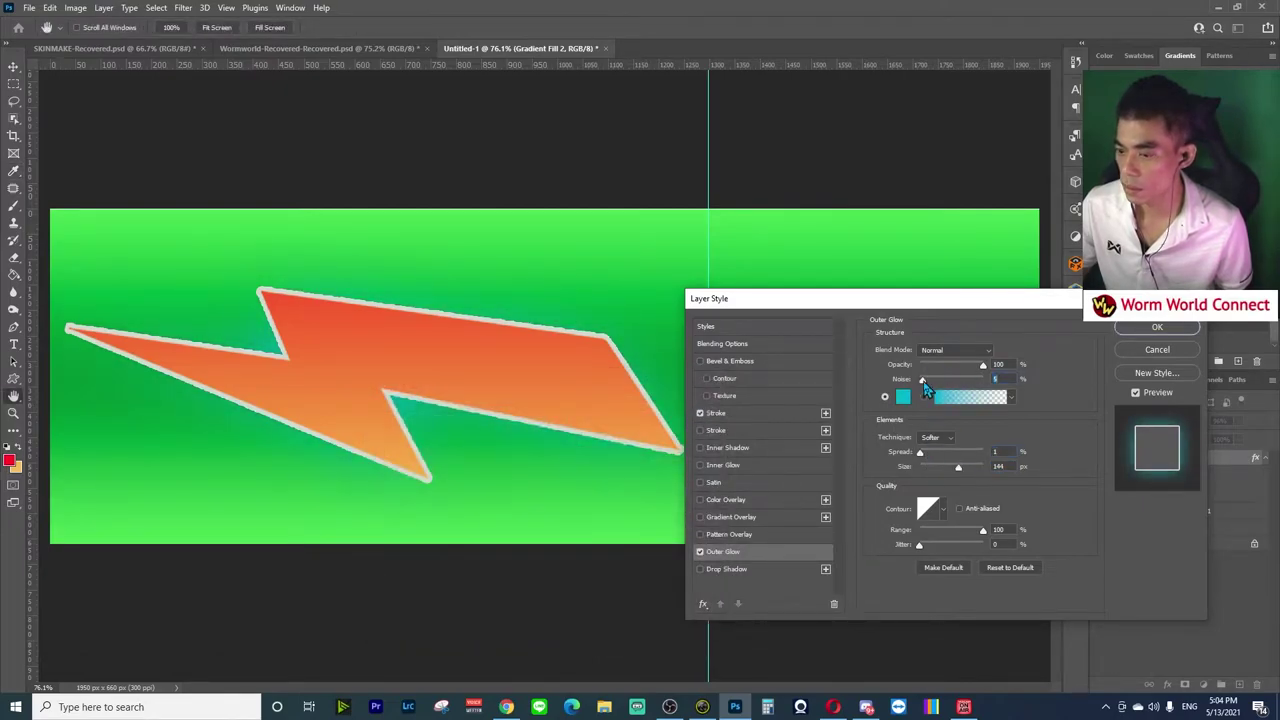
{"action": "left_click_drag", "start_coordinate": [982, 299], "coordinate": [889, 301]}
{"action": "left_click", "coordinate": [1080, 332]}
{"action": "scroll", "coordinate": [523, 429], "scroll_direction": "down", "scroll_amount": 3}
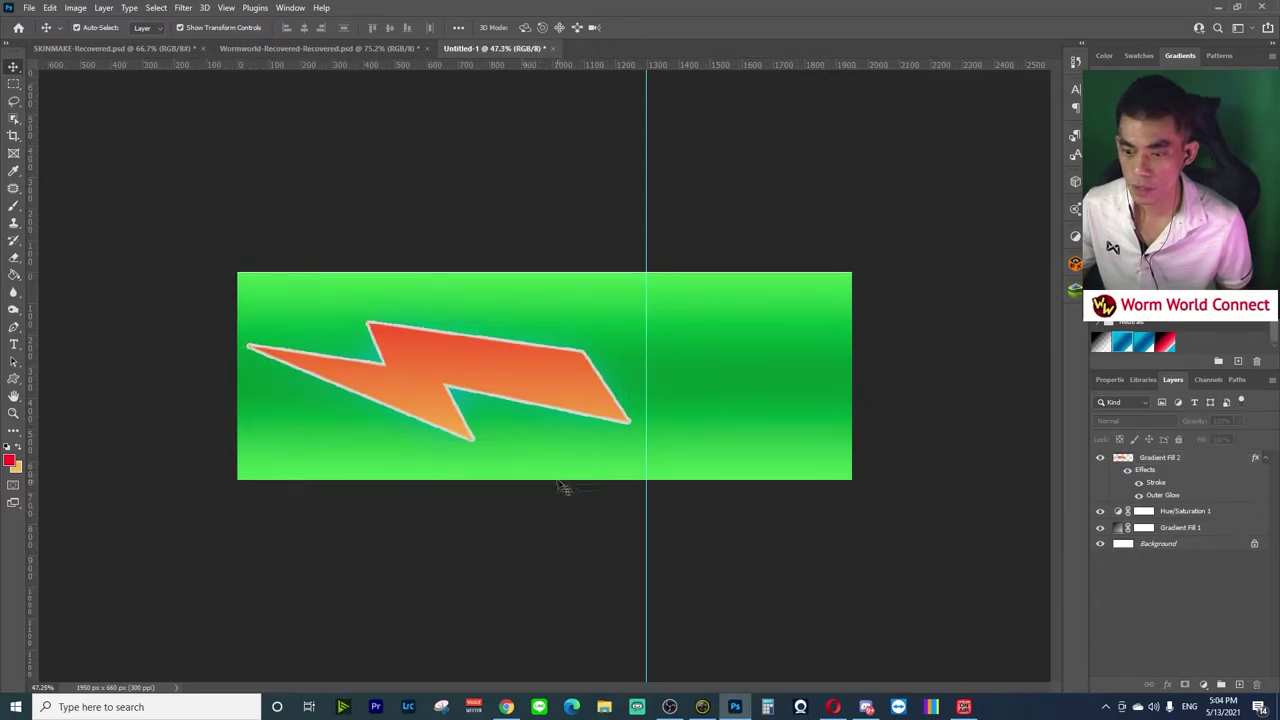
Fit the canvas to the window and switch to the Wormworld-Recovered banner document.
{"action": "scroll", "coordinate": [550, 475], "scroll_direction": "down", "scroll_amount": 3}
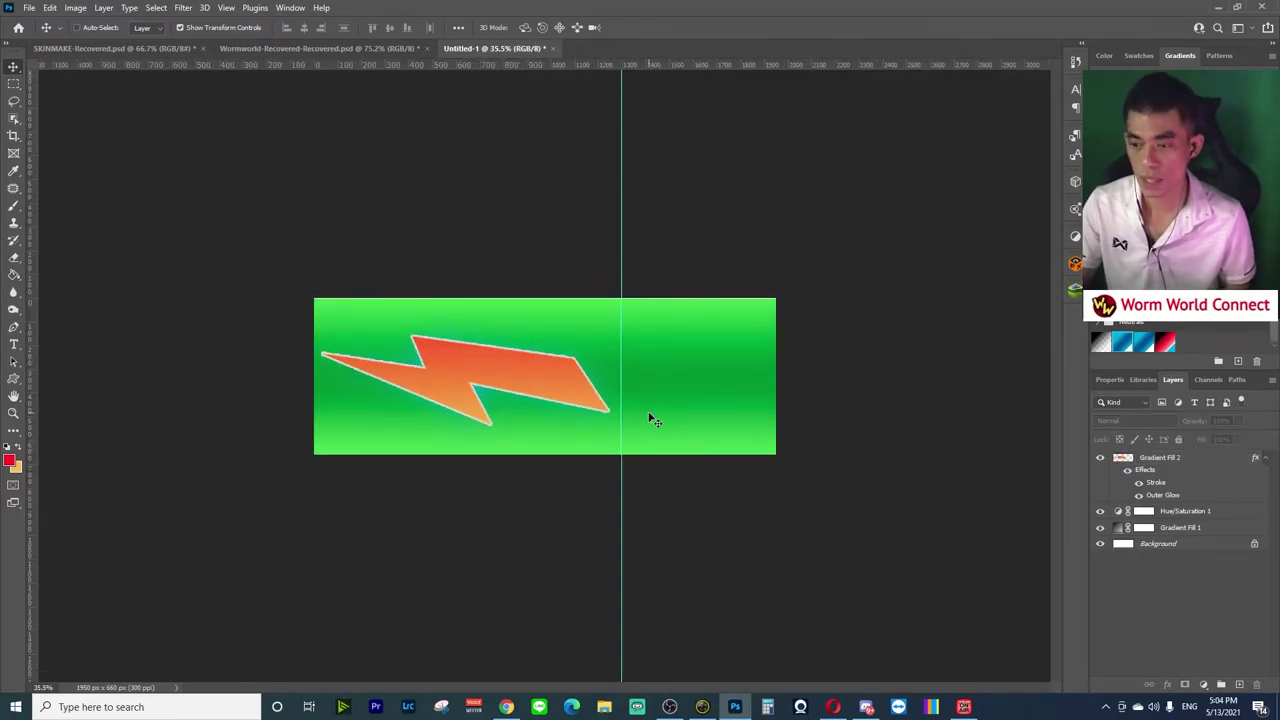
{"action": "key", "text": "ctrl+0"}
{"action": "left_click", "coordinate": [331, 50]}
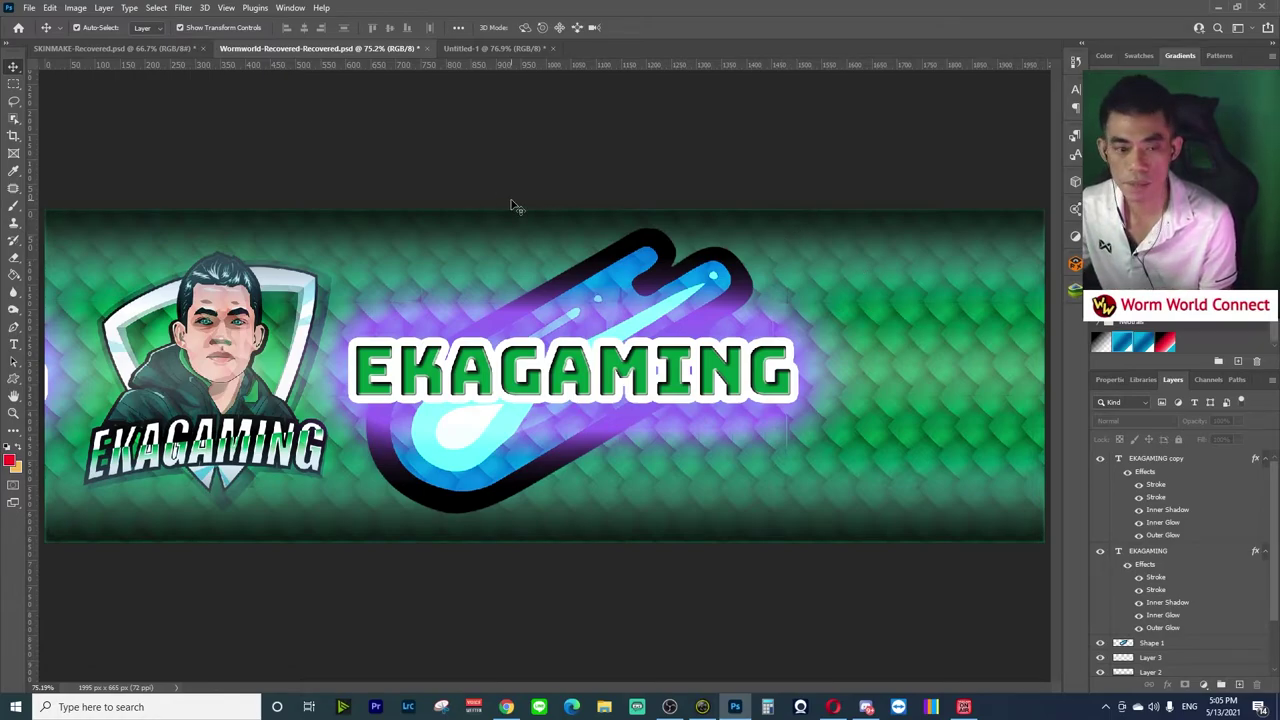
Switch back to the Untitled-1 document with the orange lightning-bolt banner.
{"action": "left_click", "coordinate": [495, 48]}
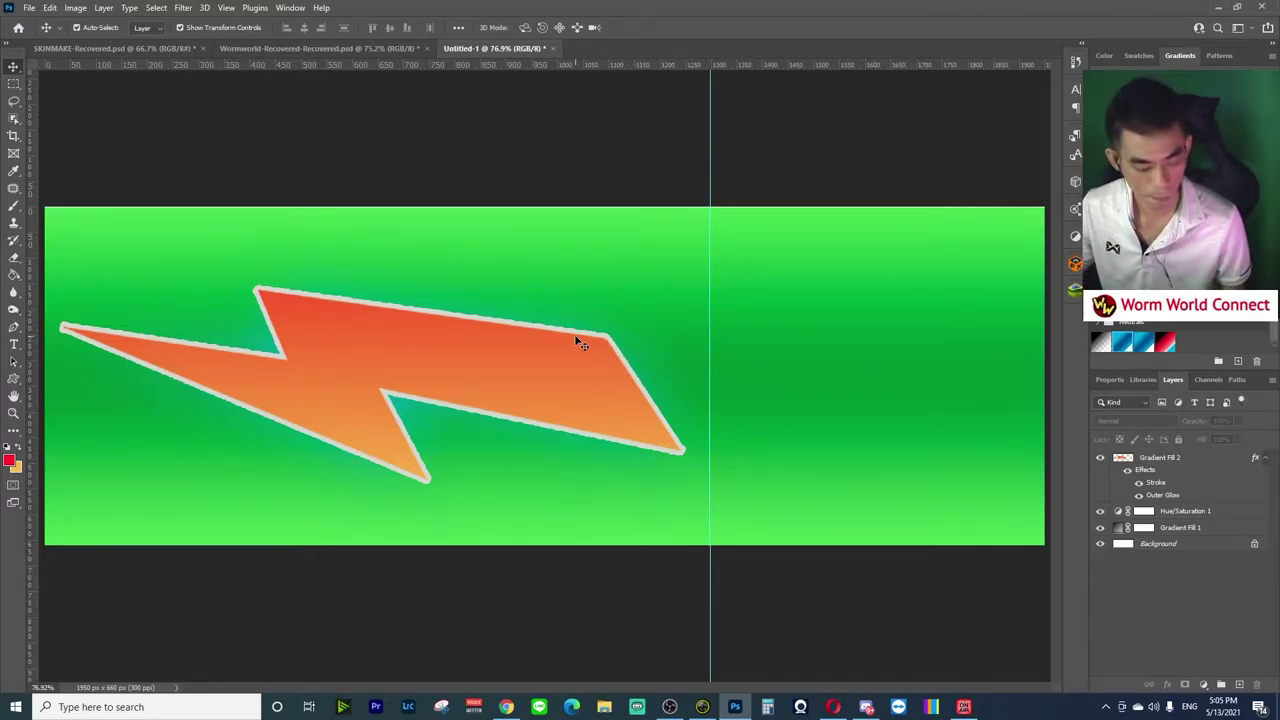
{"action": "left_click", "coordinate": [29, 7]}
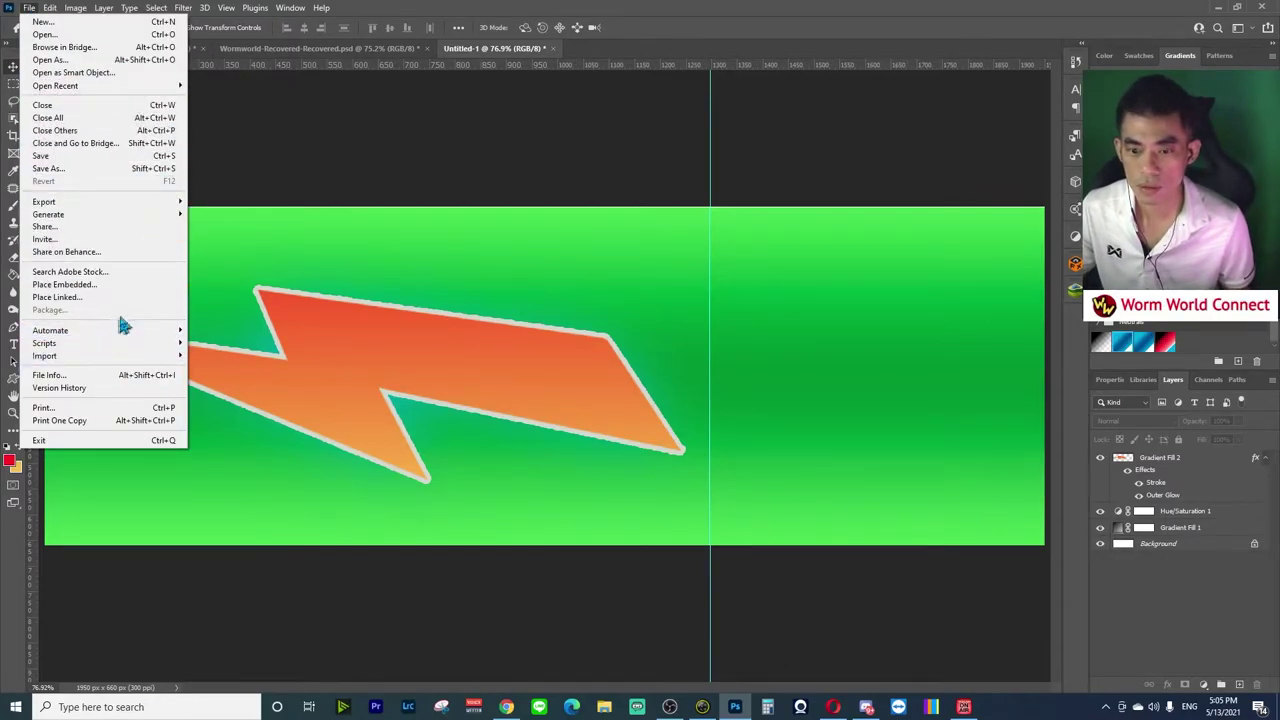
{"action": "mouse_move", "coordinate": [150, 202]}
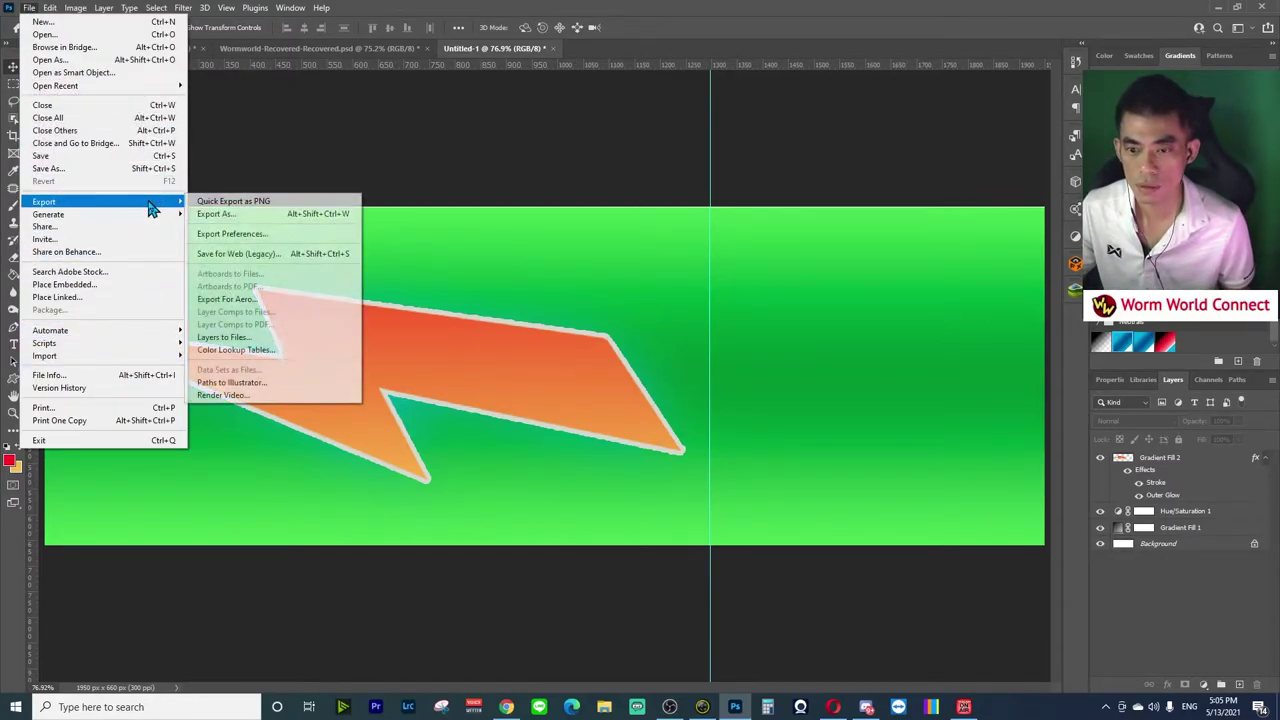
{"action": "left_click", "coordinate": [277, 218]}
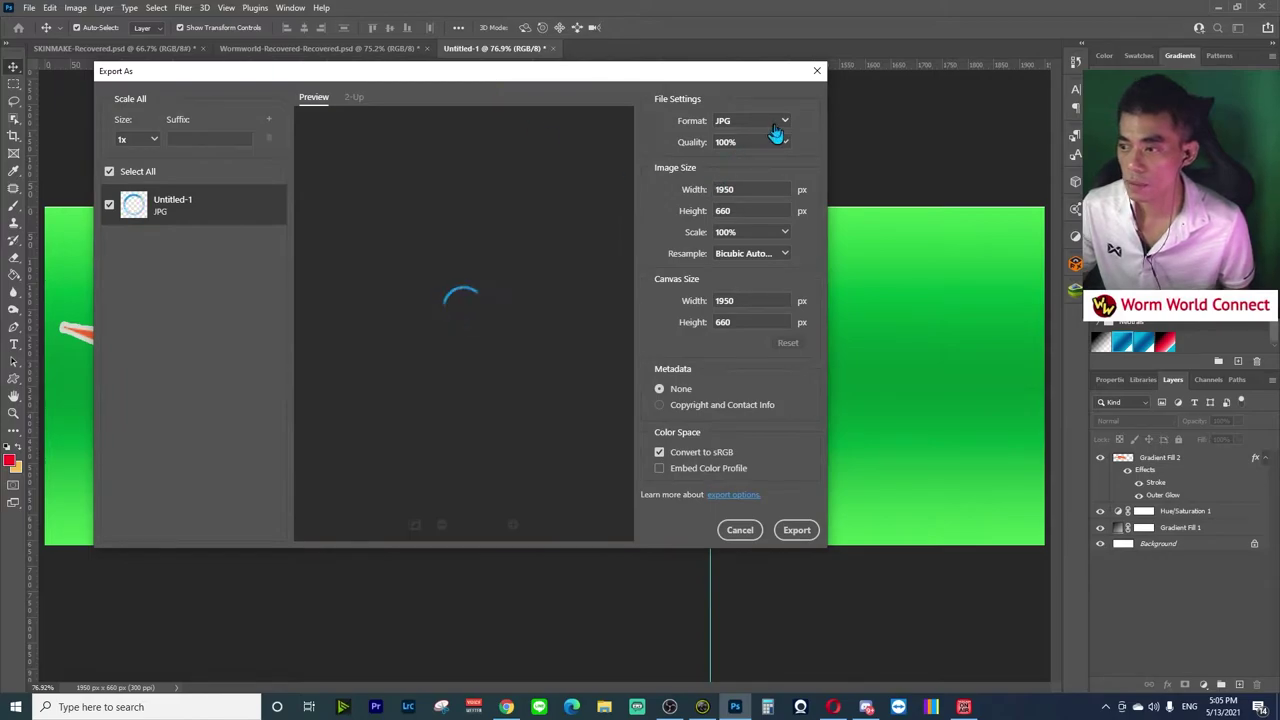
{"action": "left_click", "coordinate": [779, 124]}
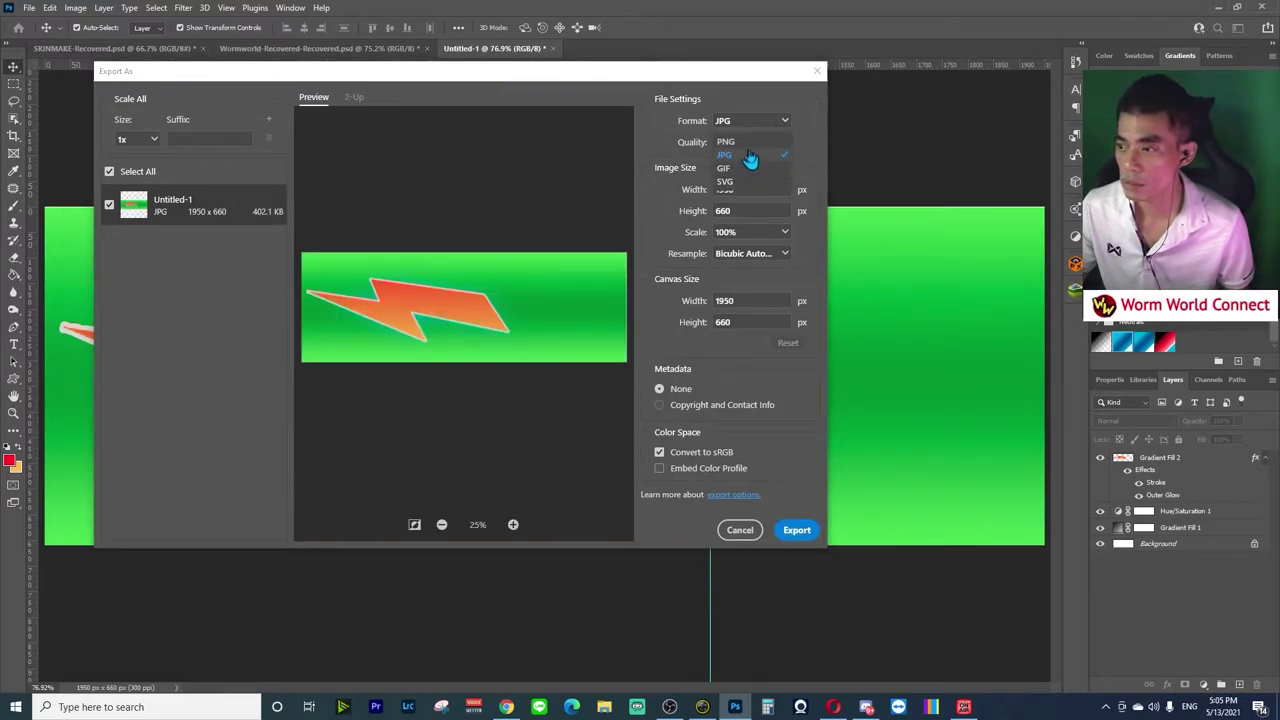
{"action": "left_click", "coordinate": [746, 142]}
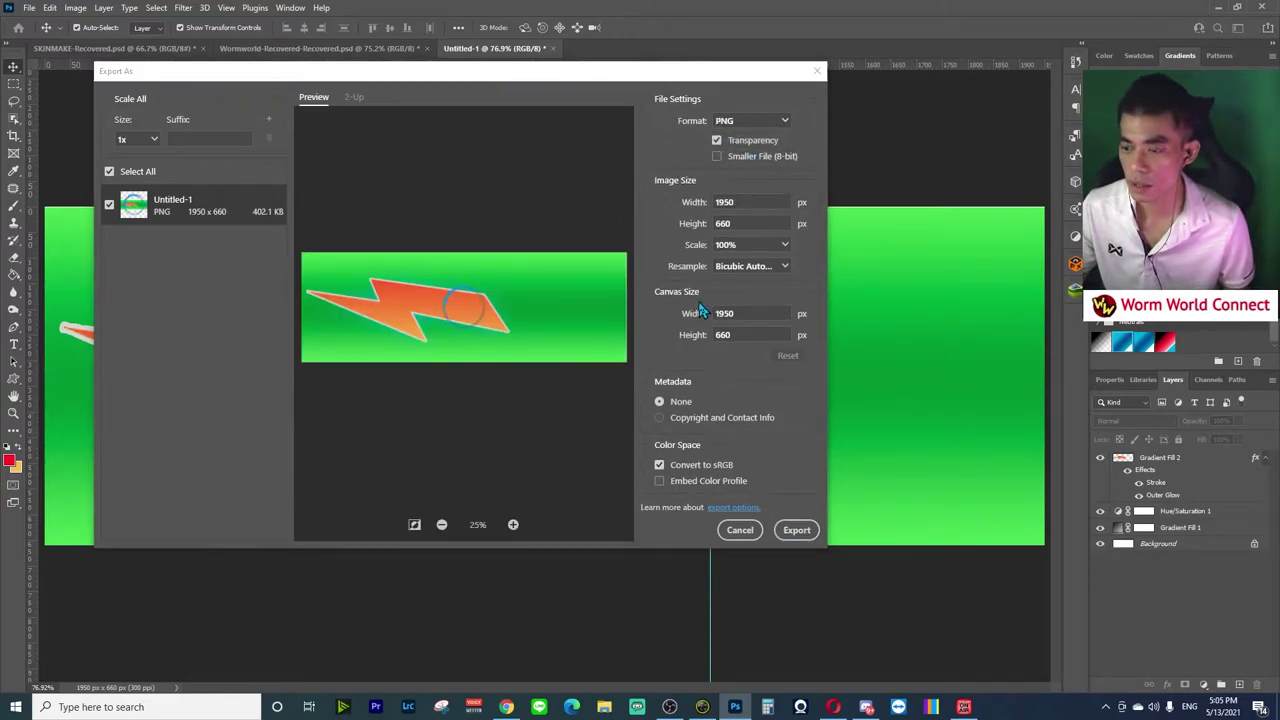
{"action": "left_click", "coordinate": [742, 530]}
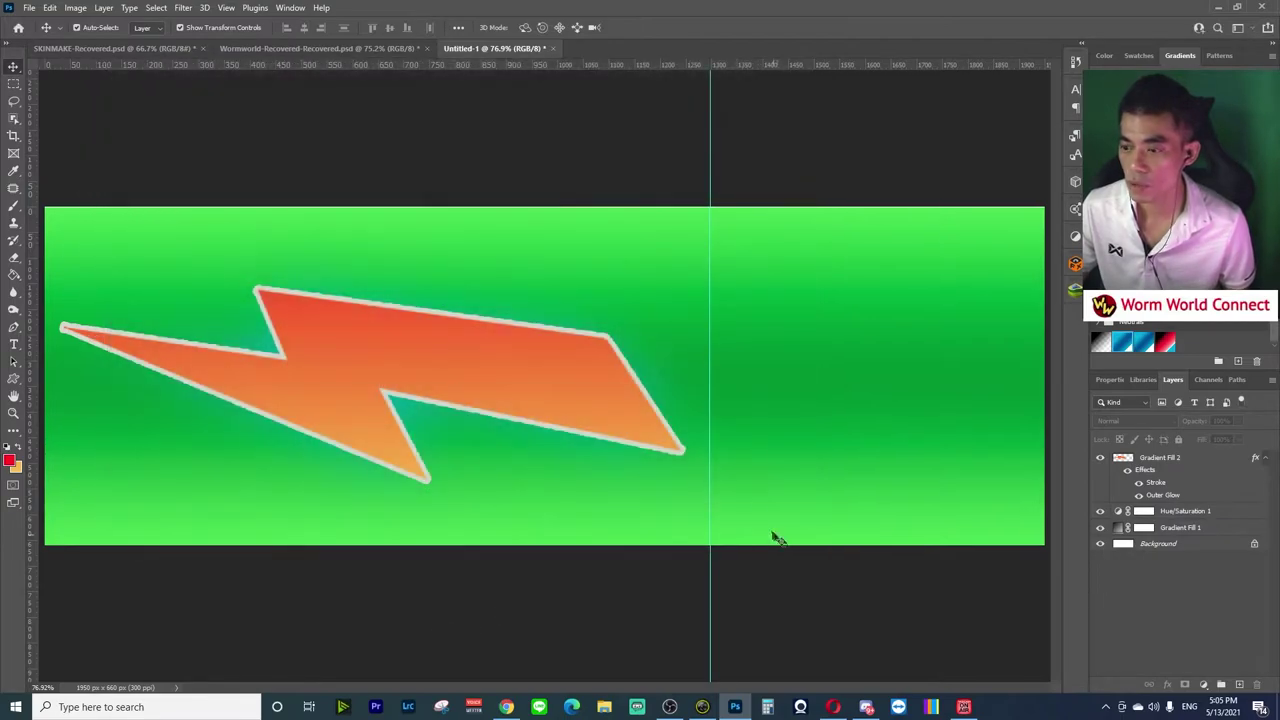
Add a new layer above the bolt's gradient layer and select the banner's top band.
{"action": "left_click", "coordinate": [1183, 466]}
{"action": "left_click", "coordinate": [1240, 685]}
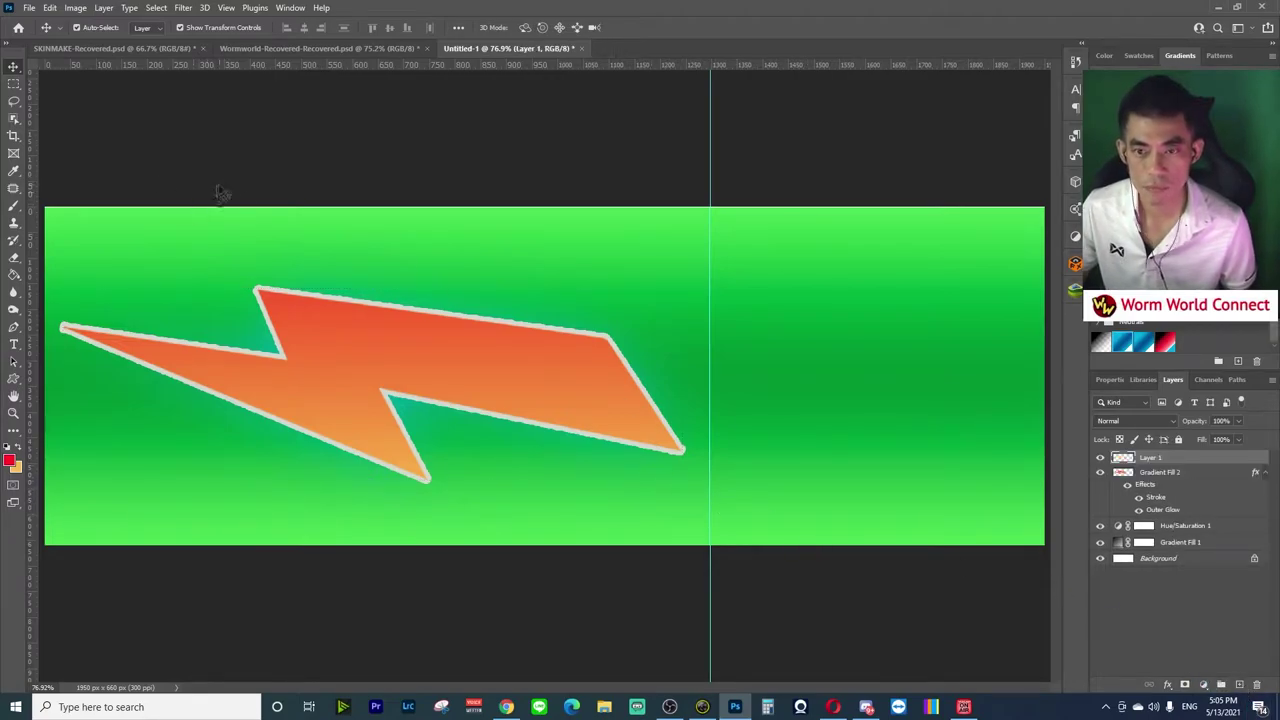
{"action": "left_click", "coordinate": [14, 84]}
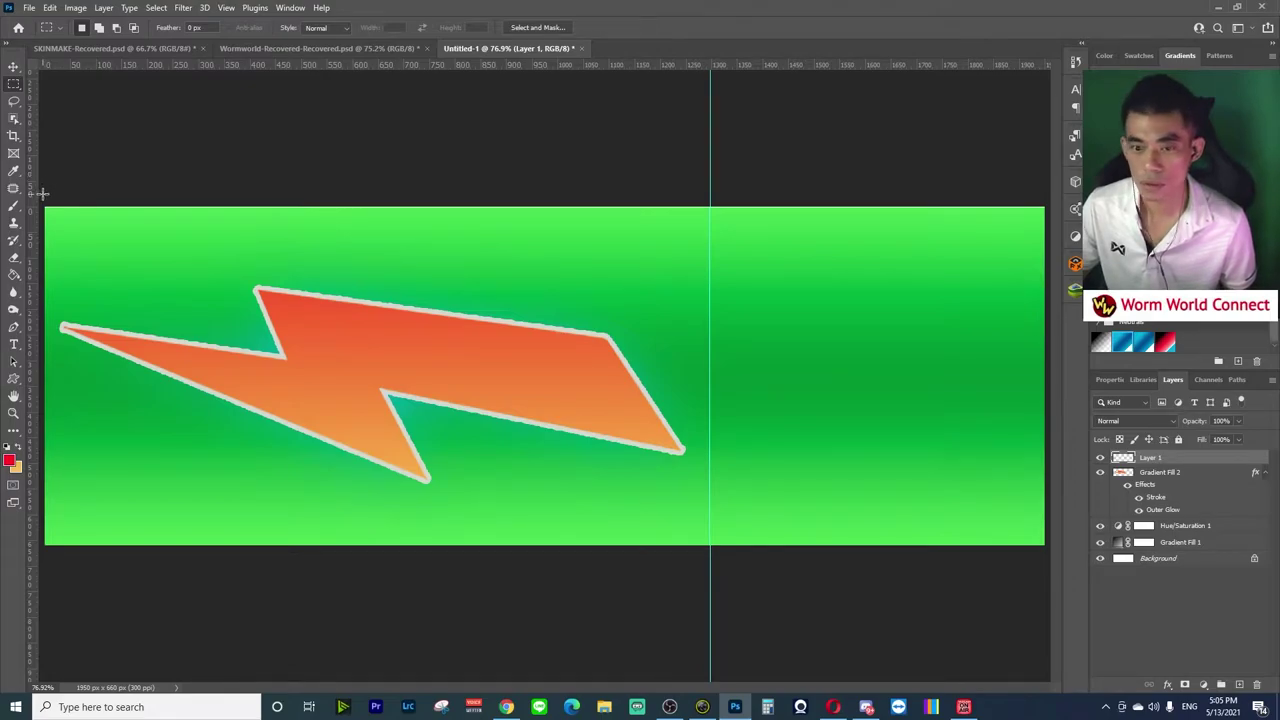
{"action": "left_click_drag", "start_coordinate": [42, 193], "coordinate": [1044, 319]}
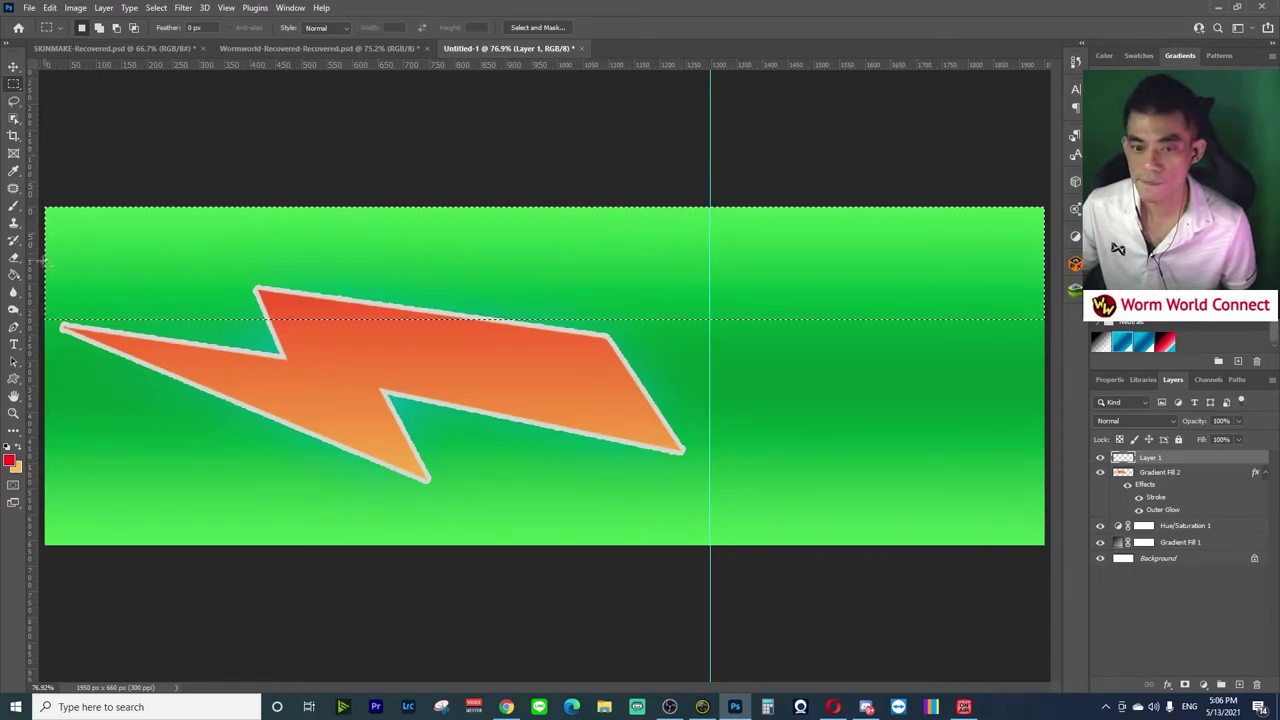
Choose the black-to-white gradient from the Basics presets for the band's fill.
{"action": "left_click", "coordinate": [14, 276]}
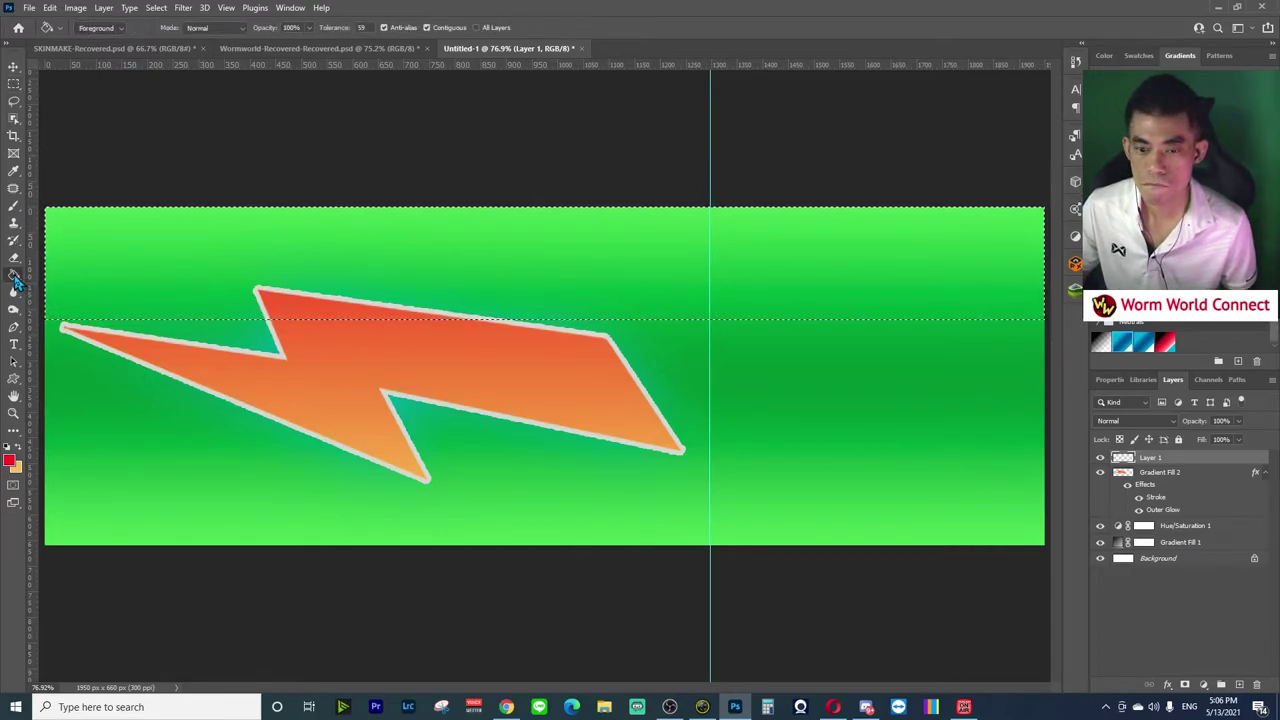
{"action": "left_click", "coordinate": [72, 275]}
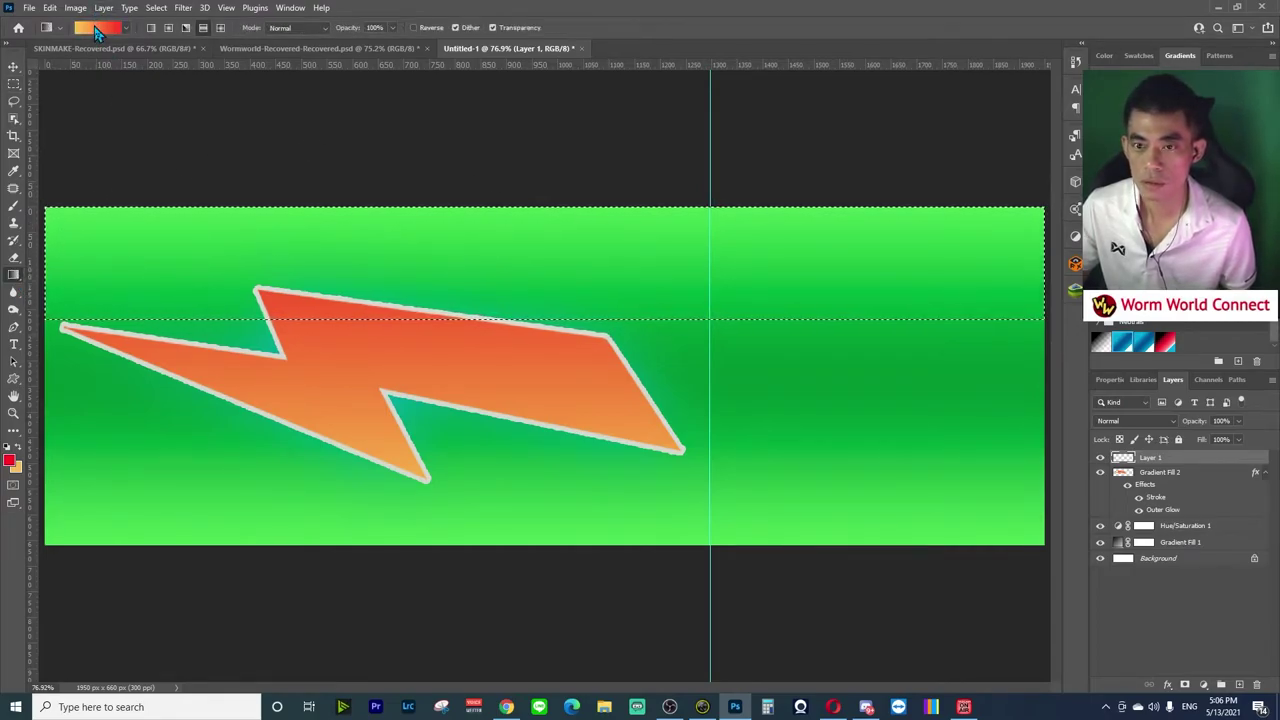
{"action": "left_click", "coordinate": [100, 27]}
{"action": "left_click", "coordinate": [717, 233]}
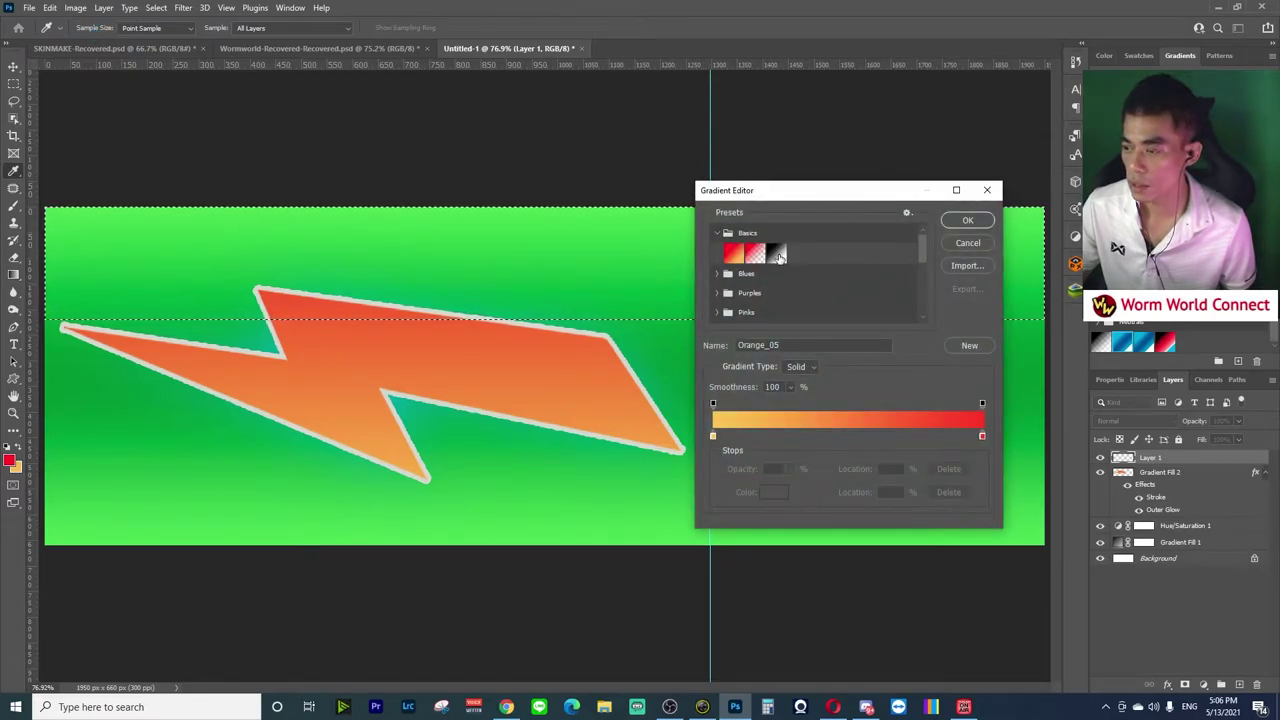
{"action": "scroll", "coordinate": [780, 257], "scroll_direction": "down", "scroll_amount": 3}
{"action": "scroll", "coordinate": [778, 262], "scroll_direction": "up", "scroll_amount": 3}
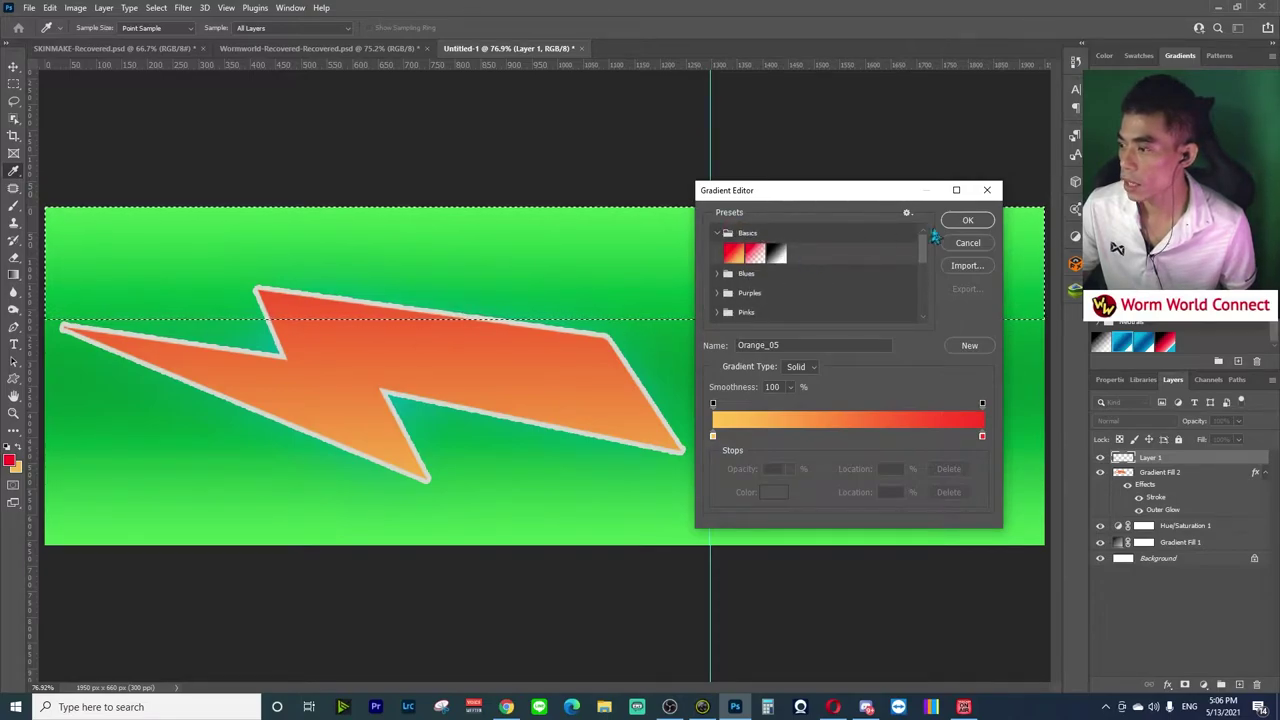
{"action": "left_click", "coordinate": [960, 245]}
Fill the top band with the gradient as Gradient Fill 3 and rotate it 180°.
{"action": "left_click", "coordinate": [1098, 342]}
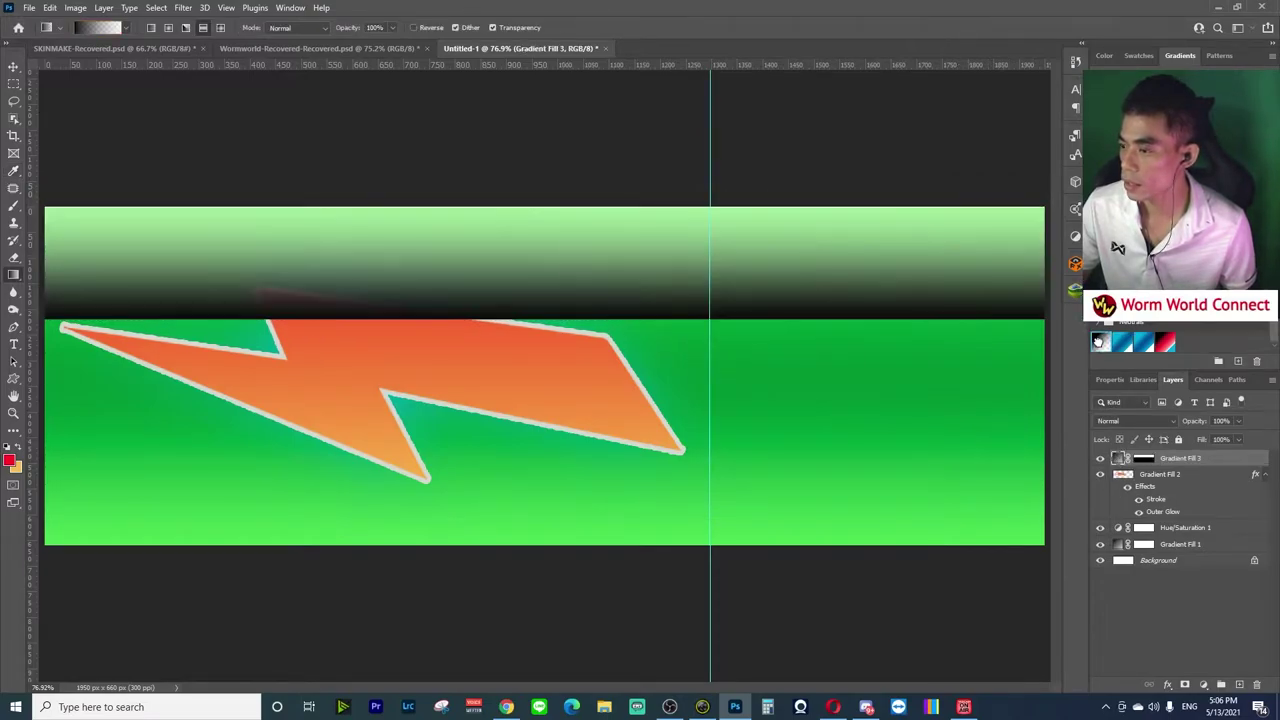
{"action": "key", "text": "ctrl+t"}
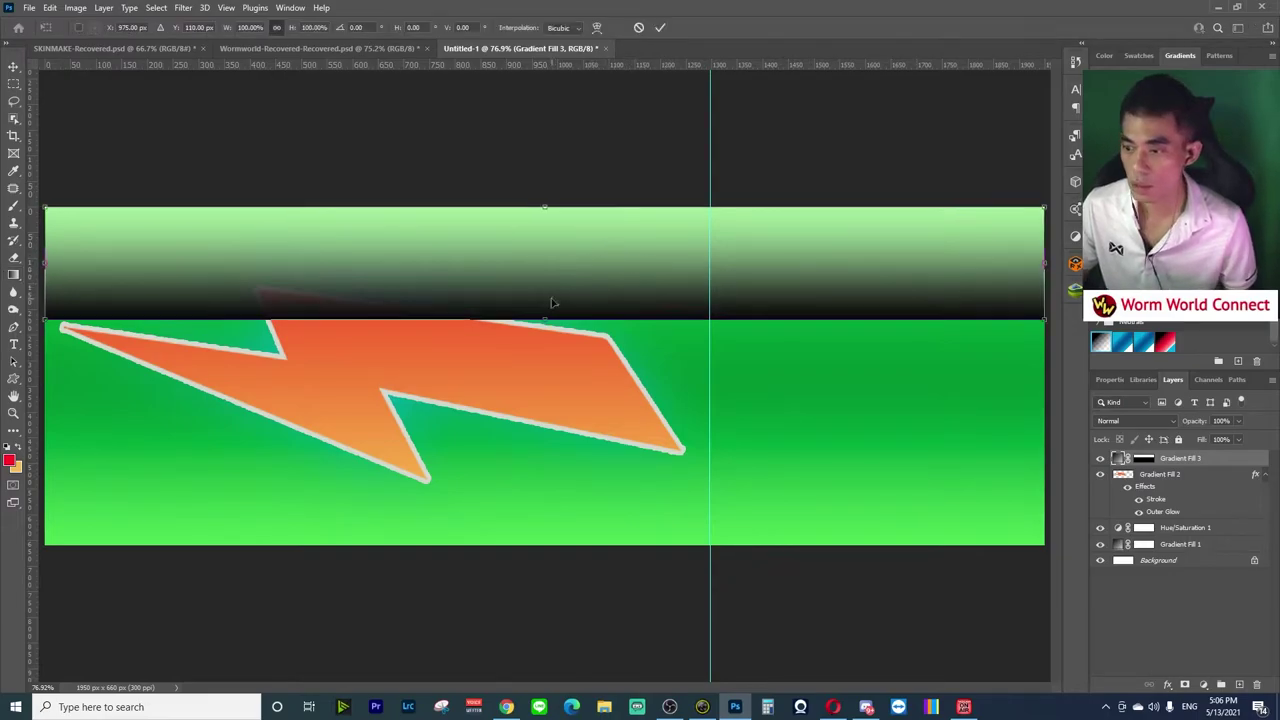
{"action": "right_click", "coordinate": [548, 298]}
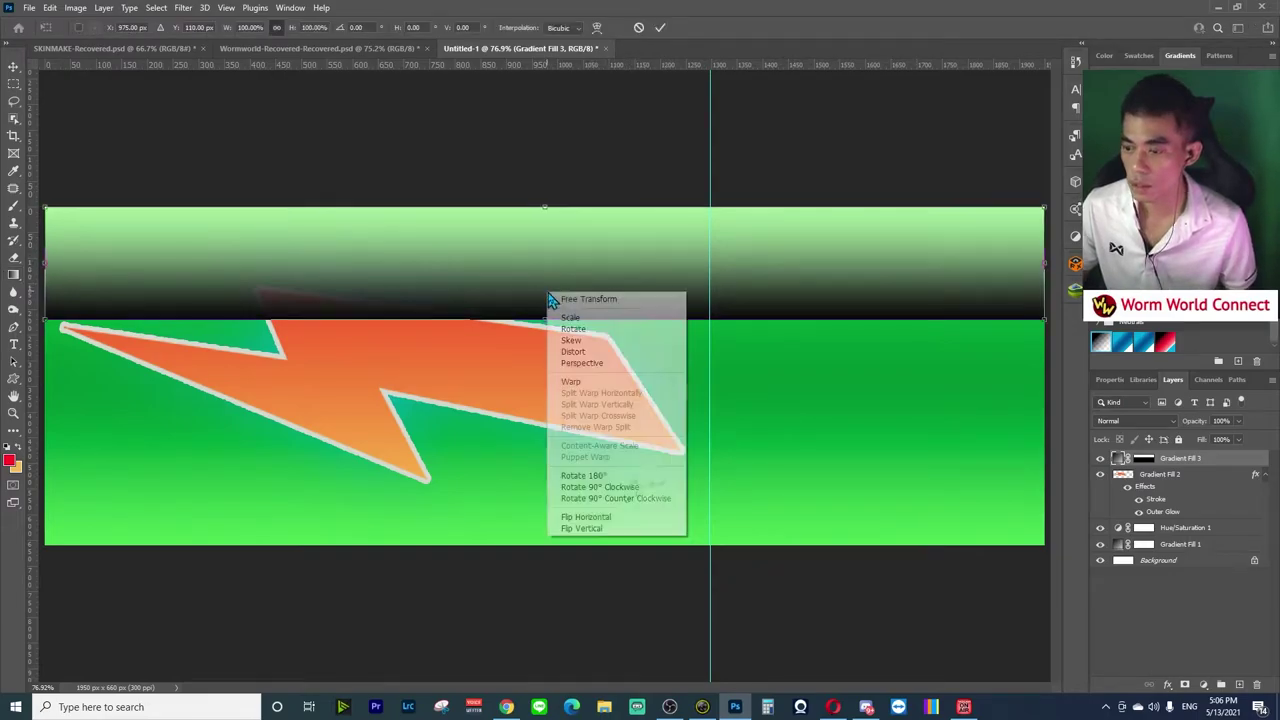
{"action": "left_click", "coordinate": [621, 478]}
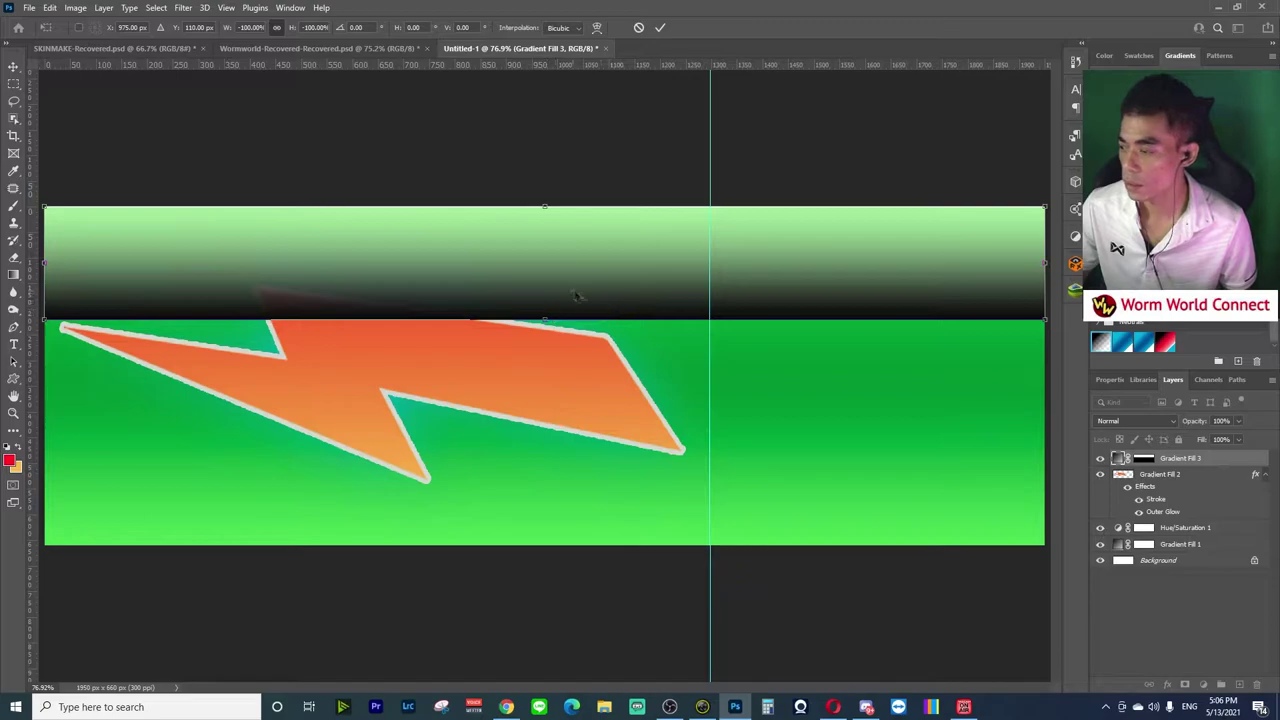
{"action": "right_click", "coordinate": [508, 285]}
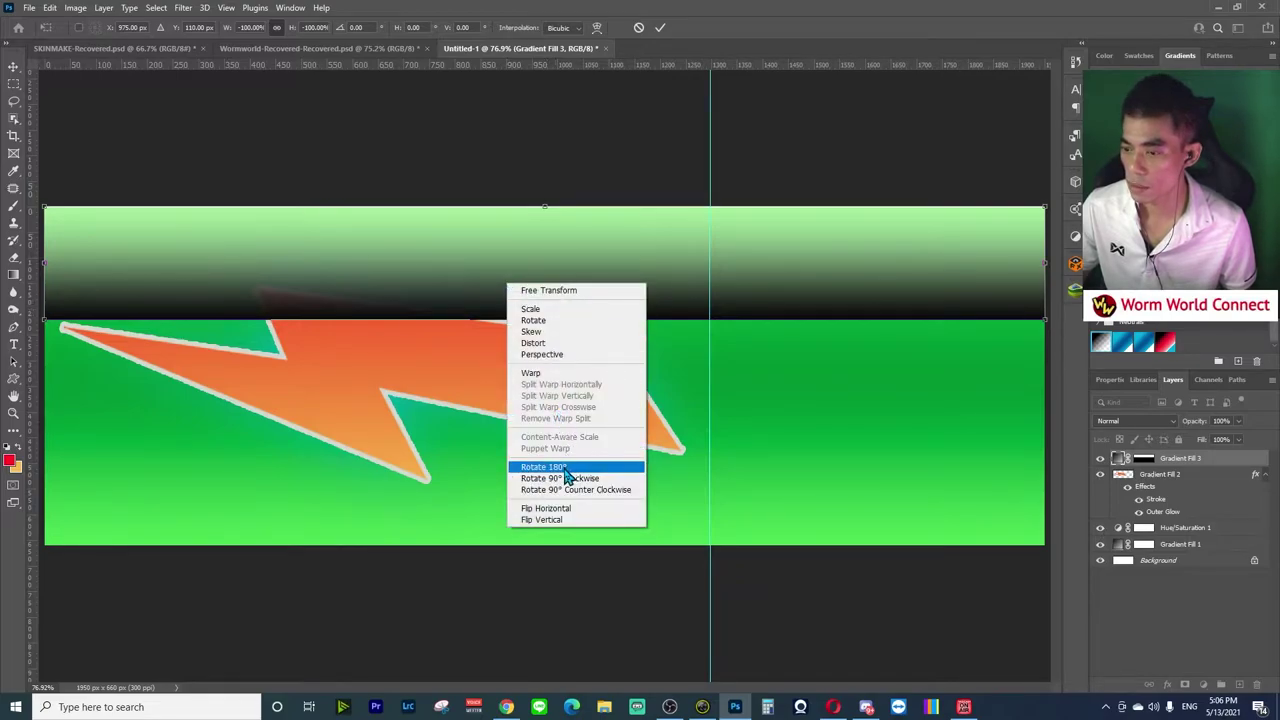
{"action": "left_click", "coordinate": [591, 200]}
{"action": "left_click", "coordinate": [1233, 608]}
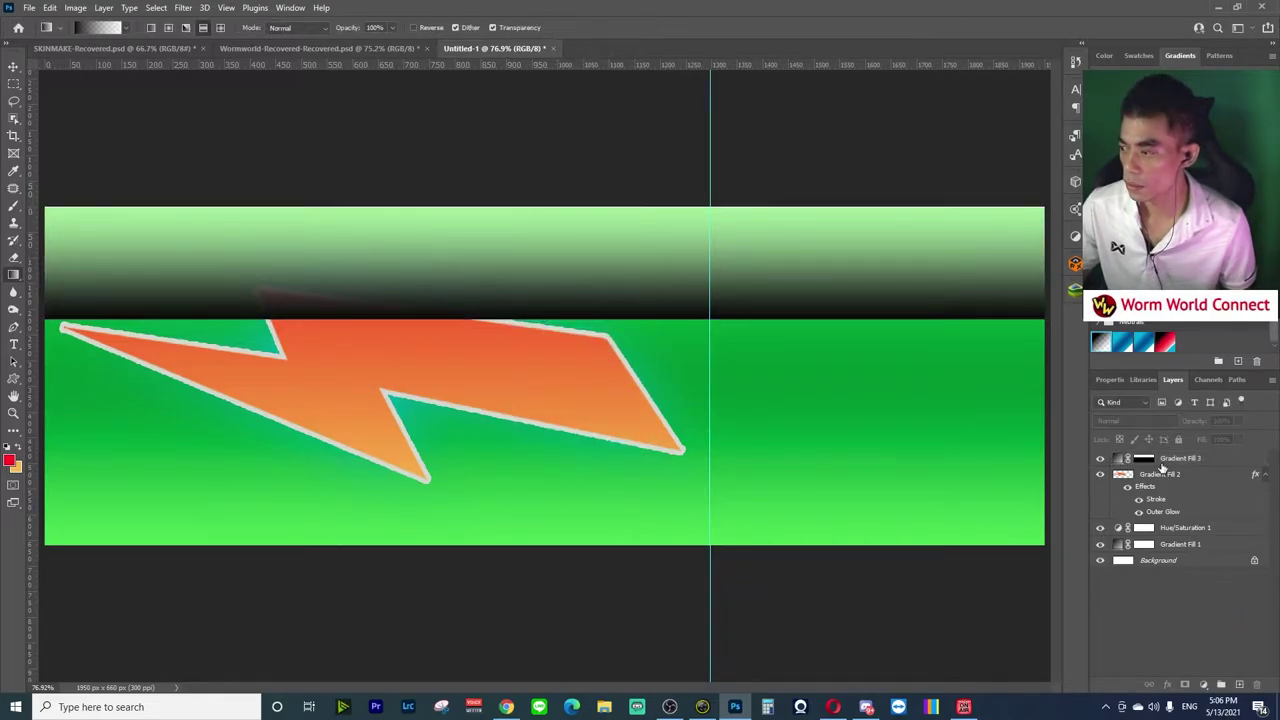
{"action": "left_click", "coordinate": [1162, 461]}
{"action": "key", "text": "ctrl+t"}
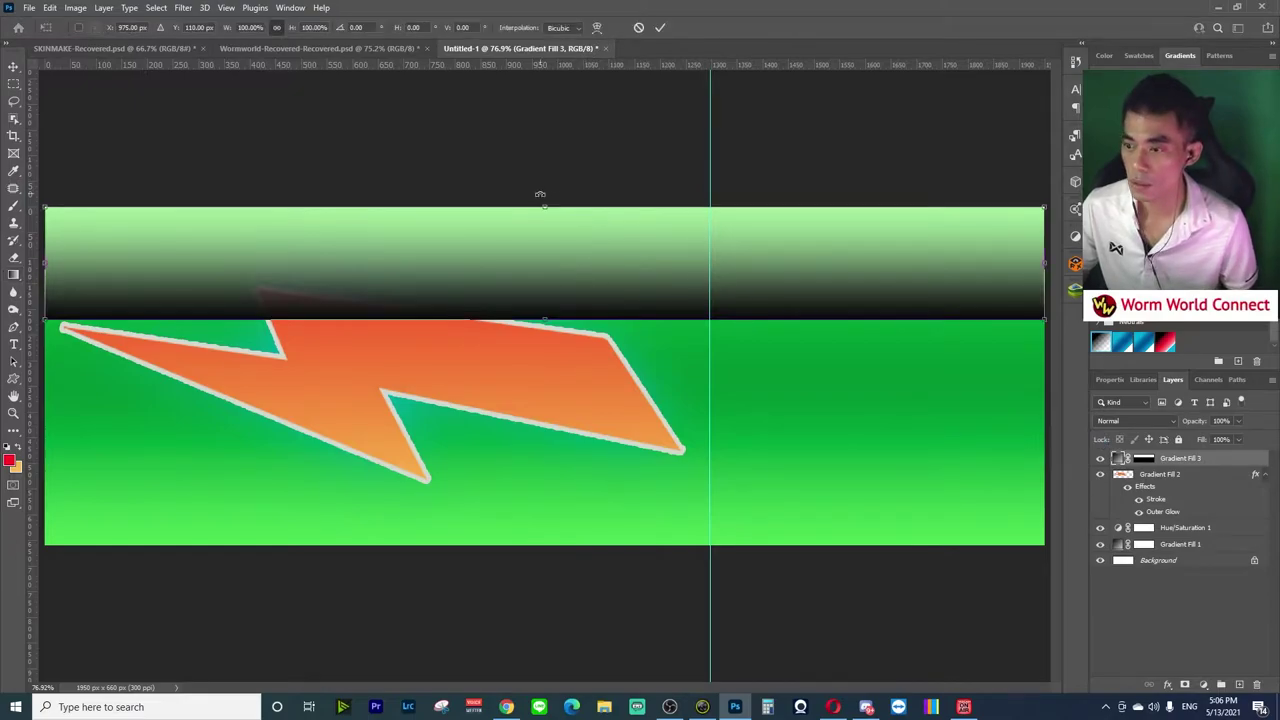
{"action": "left_click_drag", "start_coordinate": [540, 194], "coordinate": [547, 390]}
{"action": "key", "text": "Return"}
Convert Gradient Fill 3 to a smart object and rotate it so black sits at the top.
{"action": "right_click", "coordinate": [1172, 458]}
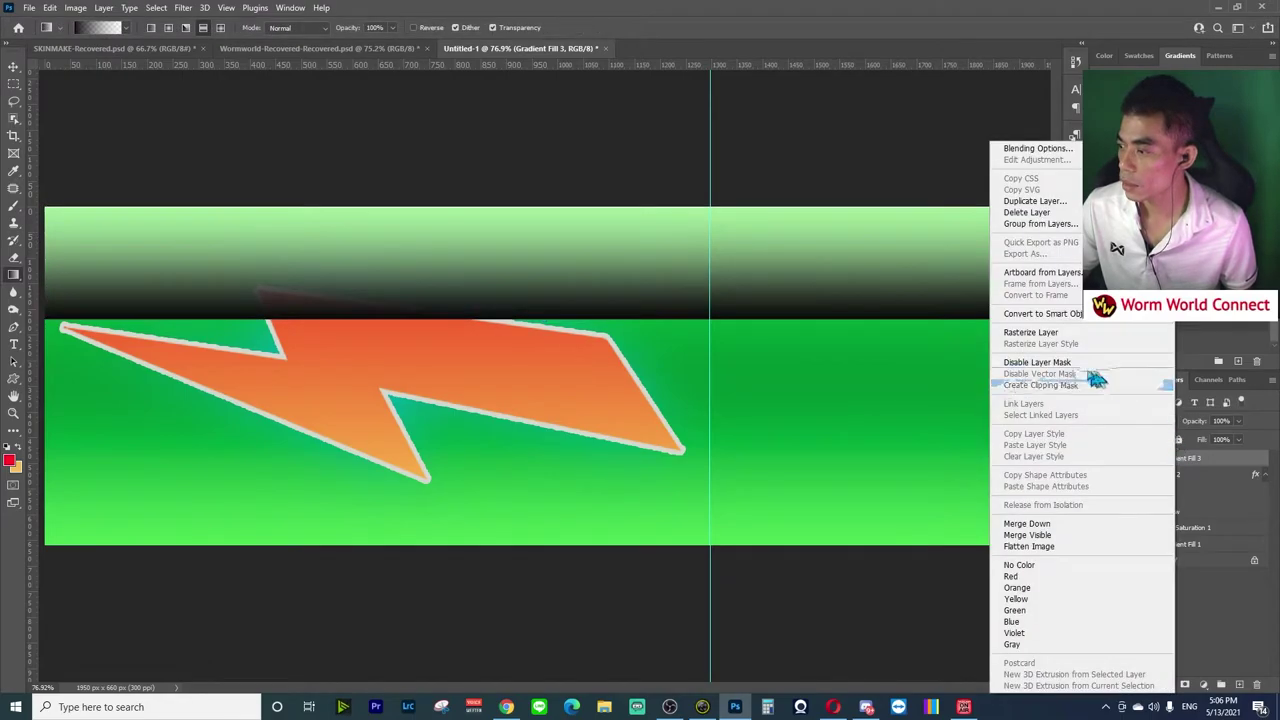
{"action": "left_click", "coordinate": [1048, 313]}
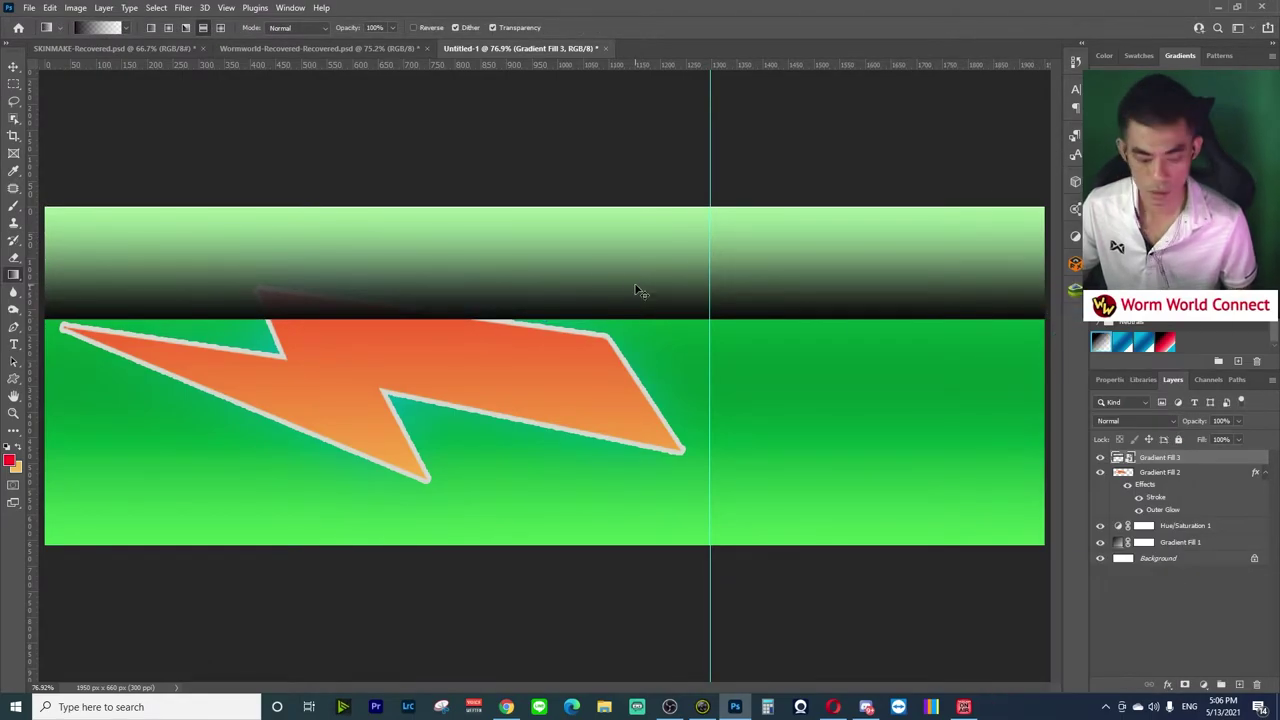
{"action": "key", "text": "ctrl+t"}
{"action": "left_click_drag", "start_coordinate": [542, 330], "coordinate": [534, 130]}
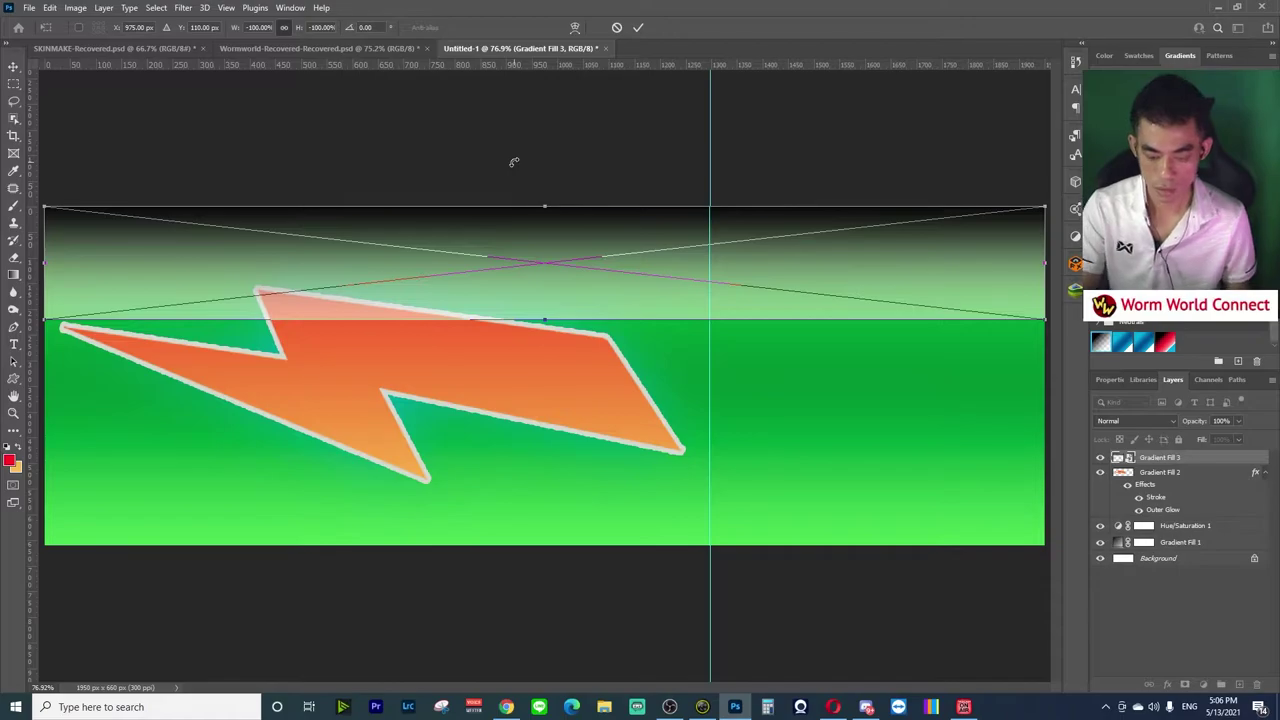
{"action": "key", "text": "Return"}
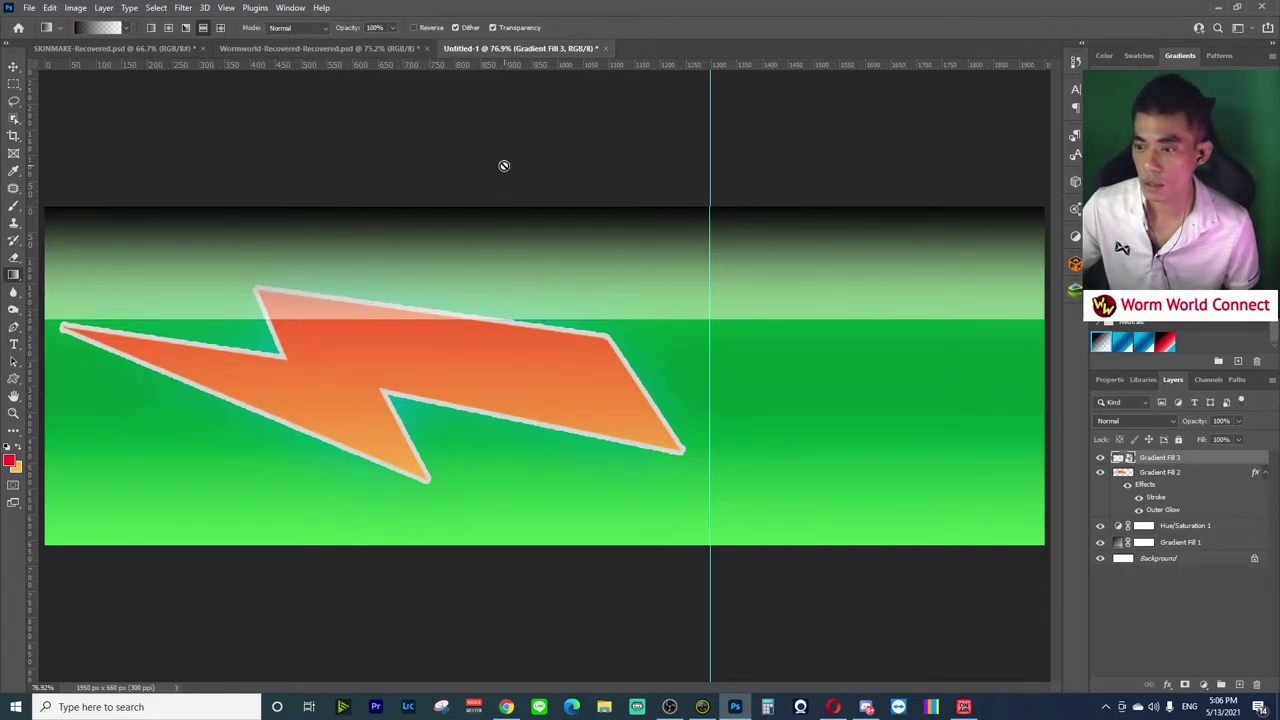
Set Gradient Fill 3 to Multiply, stretch it further down and lower its fill.
{"action": "left_click", "coordinate": [1150, 421]}
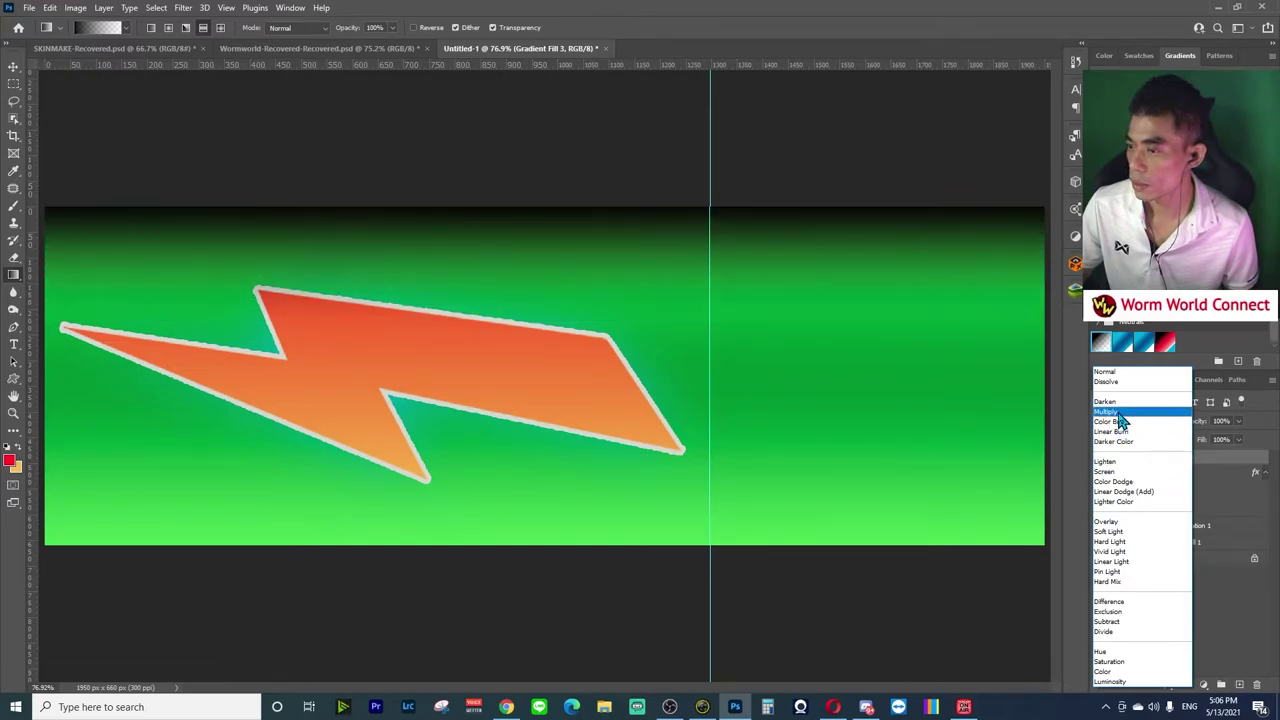
{"action": "left_click", "coordinate": [1118, 413]}
{"action": "key", "text": "ctrl+t"}
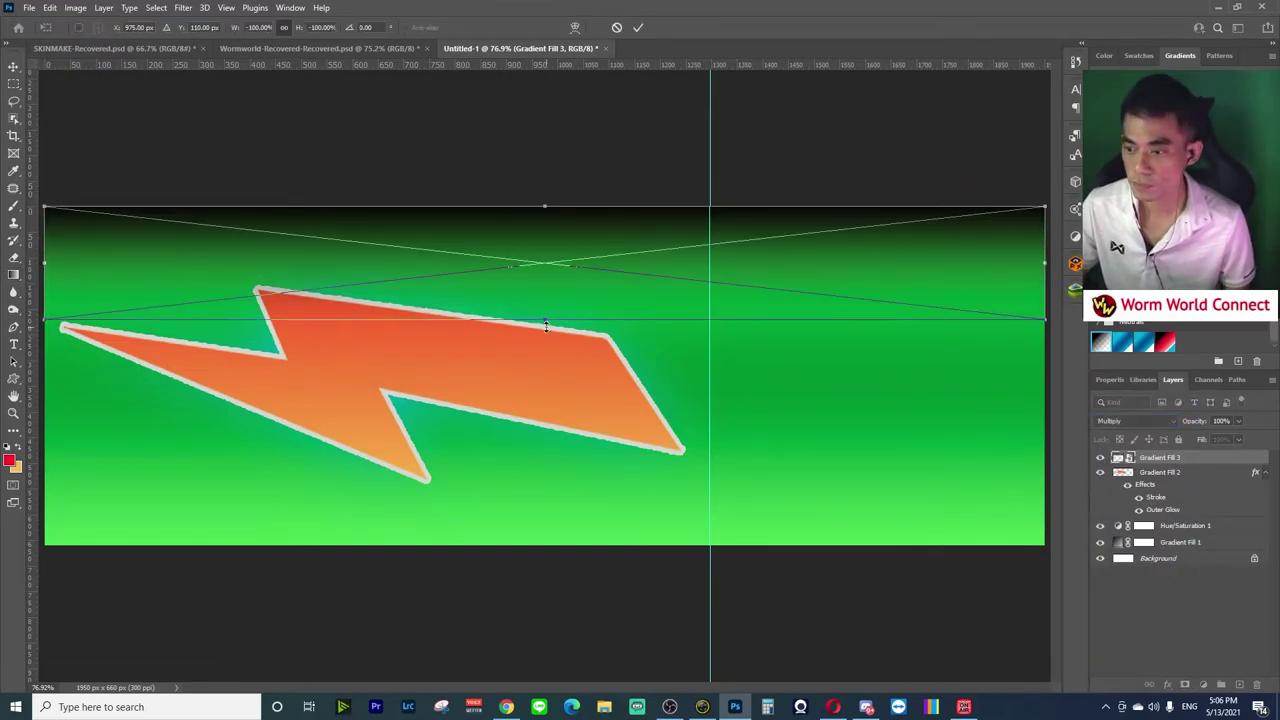
{"action": "left_click_drag", "start_coordinate": [545, 325], "coordinate": [548, 354]}
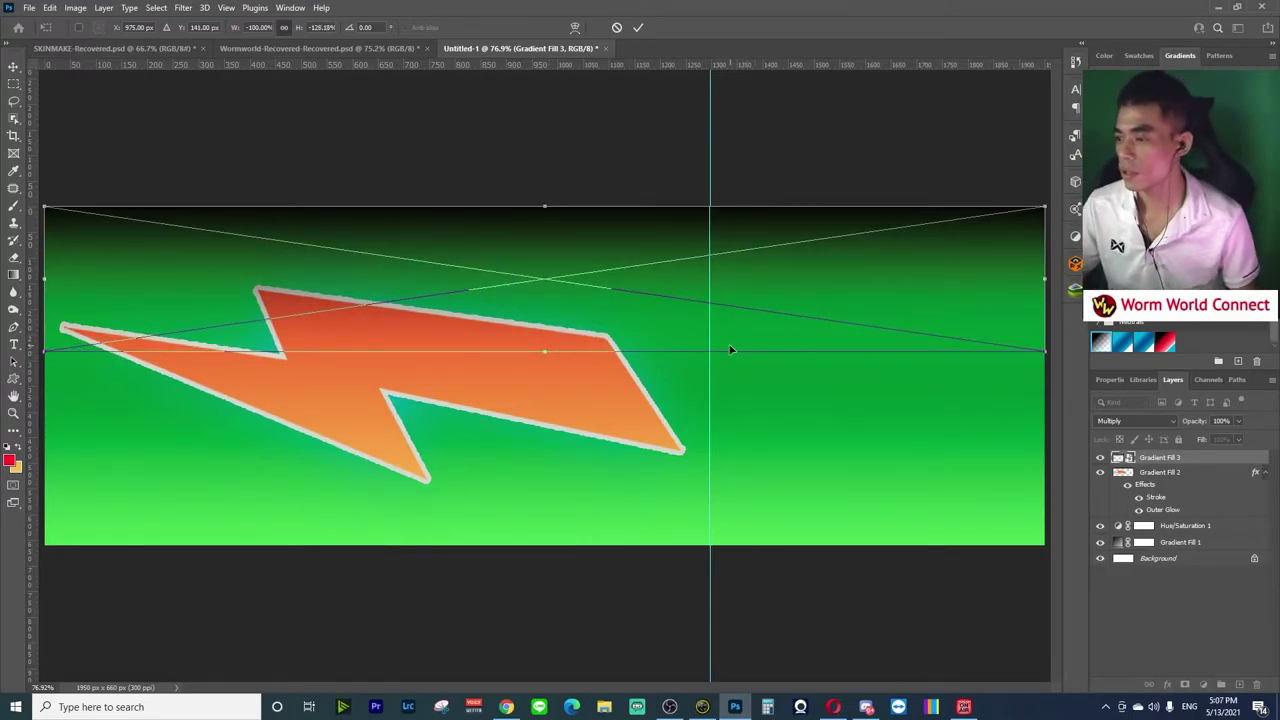
{"action": "key", "text": "Return"}
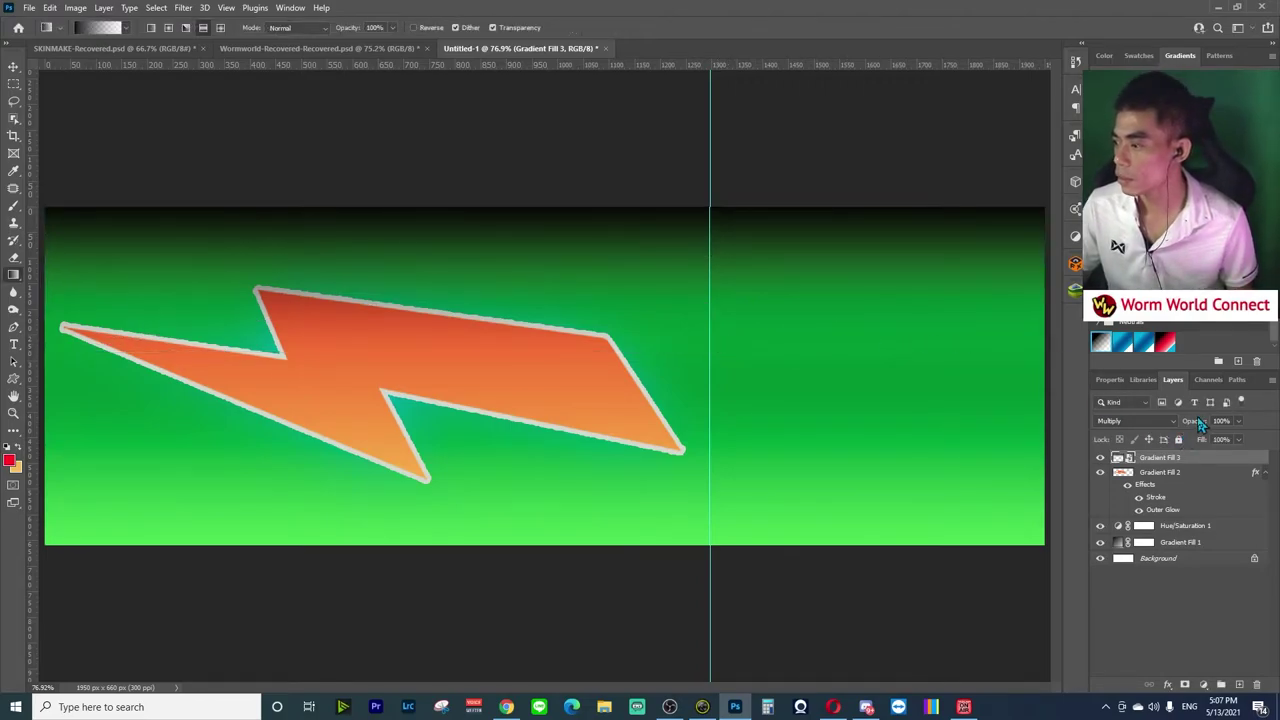
{"action": "left_click_drag", "start_coordinate": [1201, 440], "coordinate": [1199, 443]}
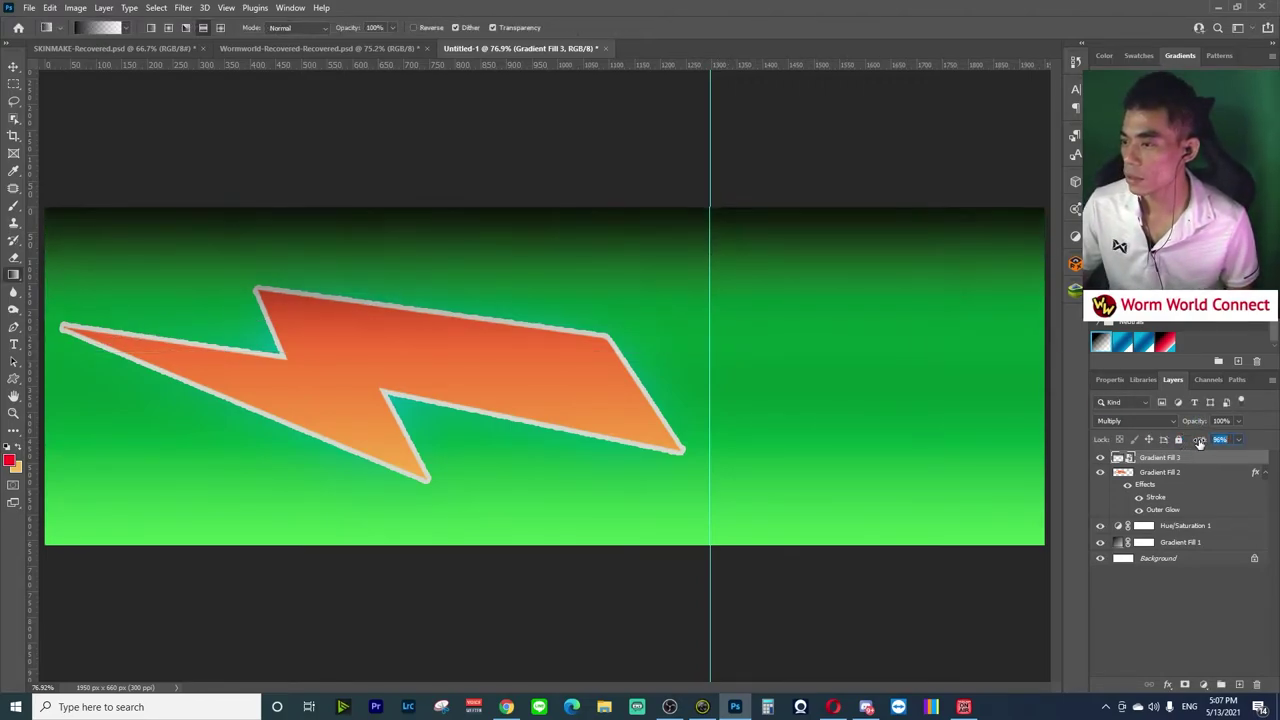
{"action": "left_click", "coordinate": [495, 176]}
{"action": "left_click", "coordinate": [630, 266]}
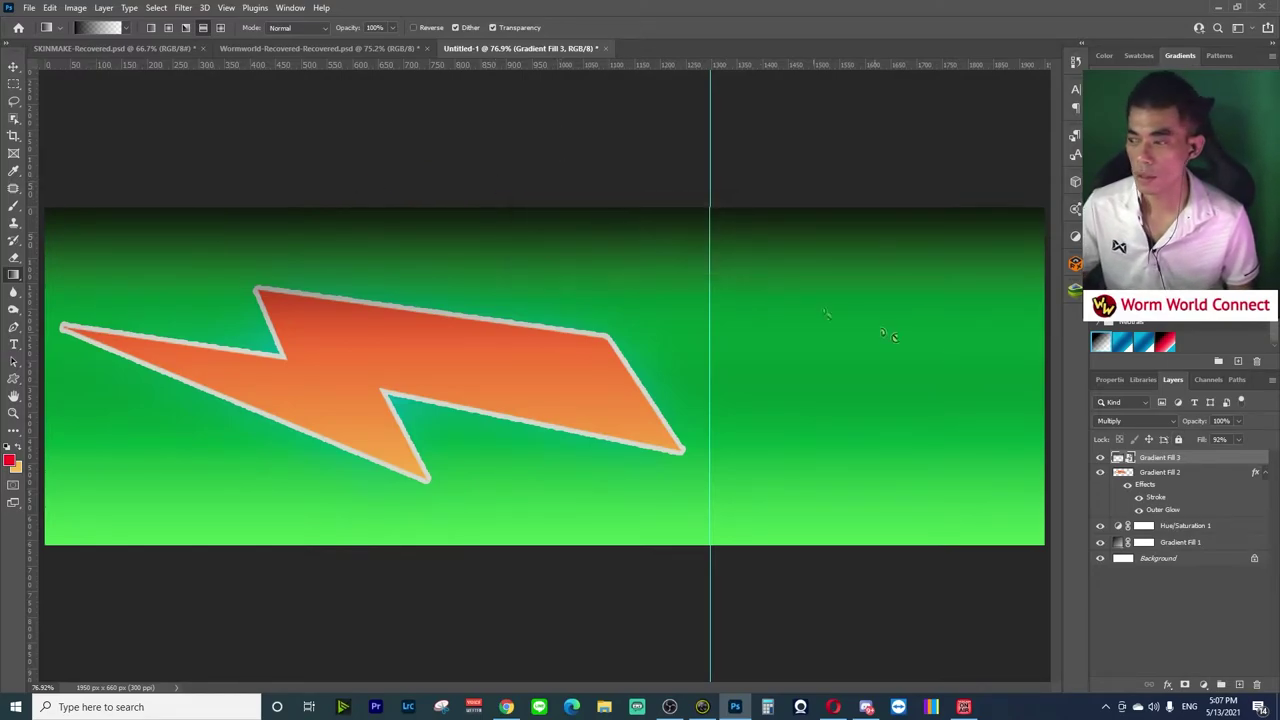
Duplicate the band, flip the copy and move it to the banner's bottom edge.
{"action": "key", "text": "ctrl+j"}
{"action": "key", "text": "ctrl+t"}
{"action": "left_click_drag", "start_coordinate": [572, 347], "coordinate": [521, 165]}
{"action": "left_click_drag", "start_coordinate": [540, 333], "coordinate": [530, 526]}
{"action": "key", "text": "Return"}
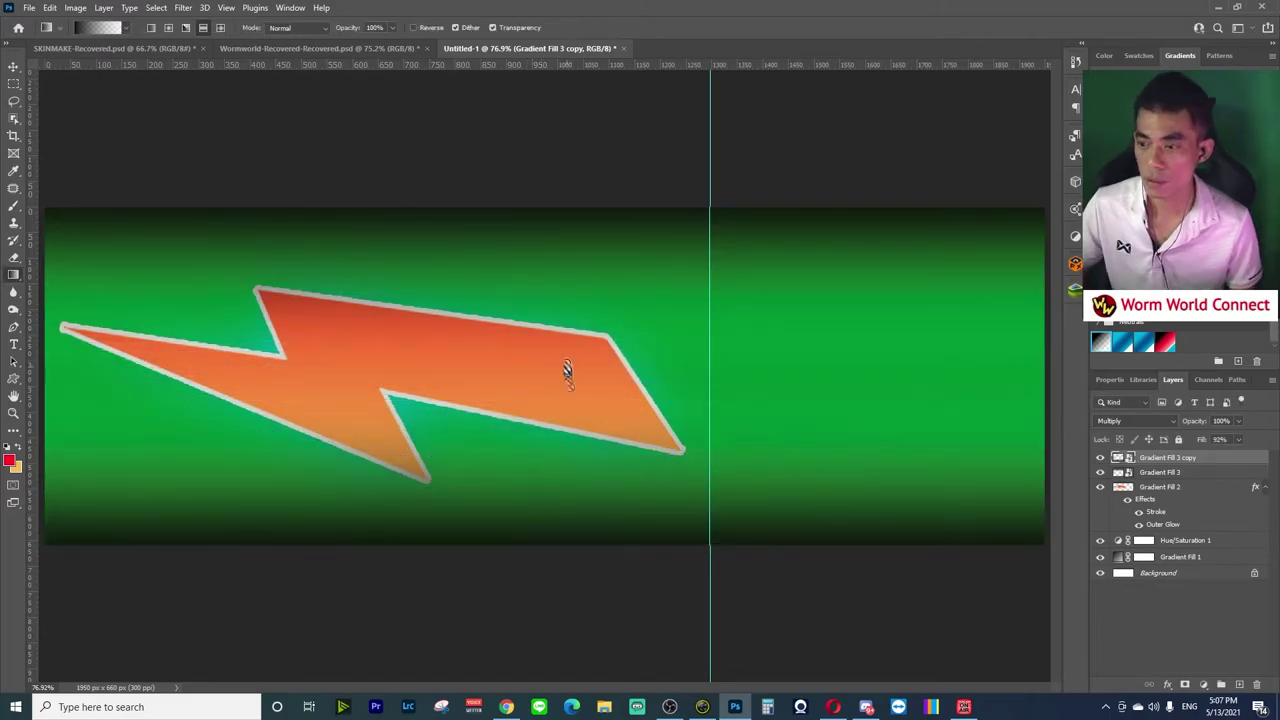
{"action": "scroll", "coordinate": [565, 350], "scroll_direction": "down", "scroll_amount": 3}
{"action": "scroll", "coordinate": [578, 398], "scroll_direction": "up", "scroll_amount": 3}
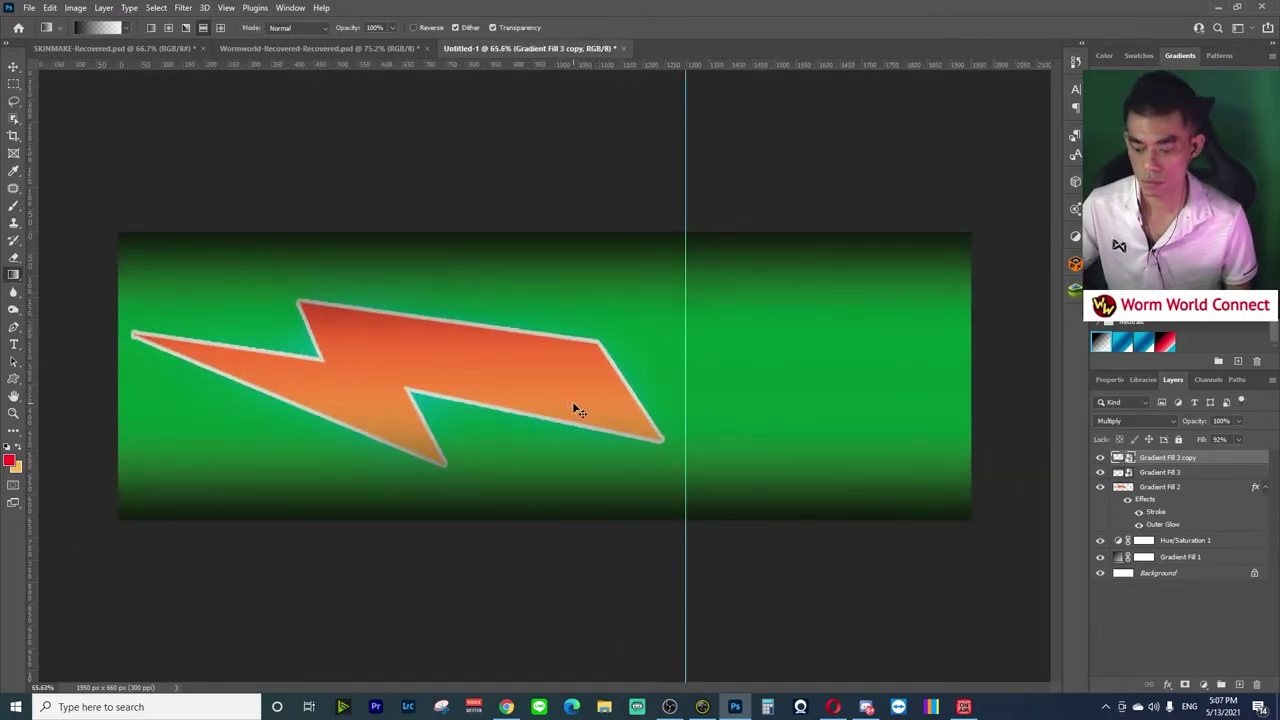
{"action": "scroll", "coordinate": [572, 401], "scroll_direction": "up", "scroll_amount": 1}
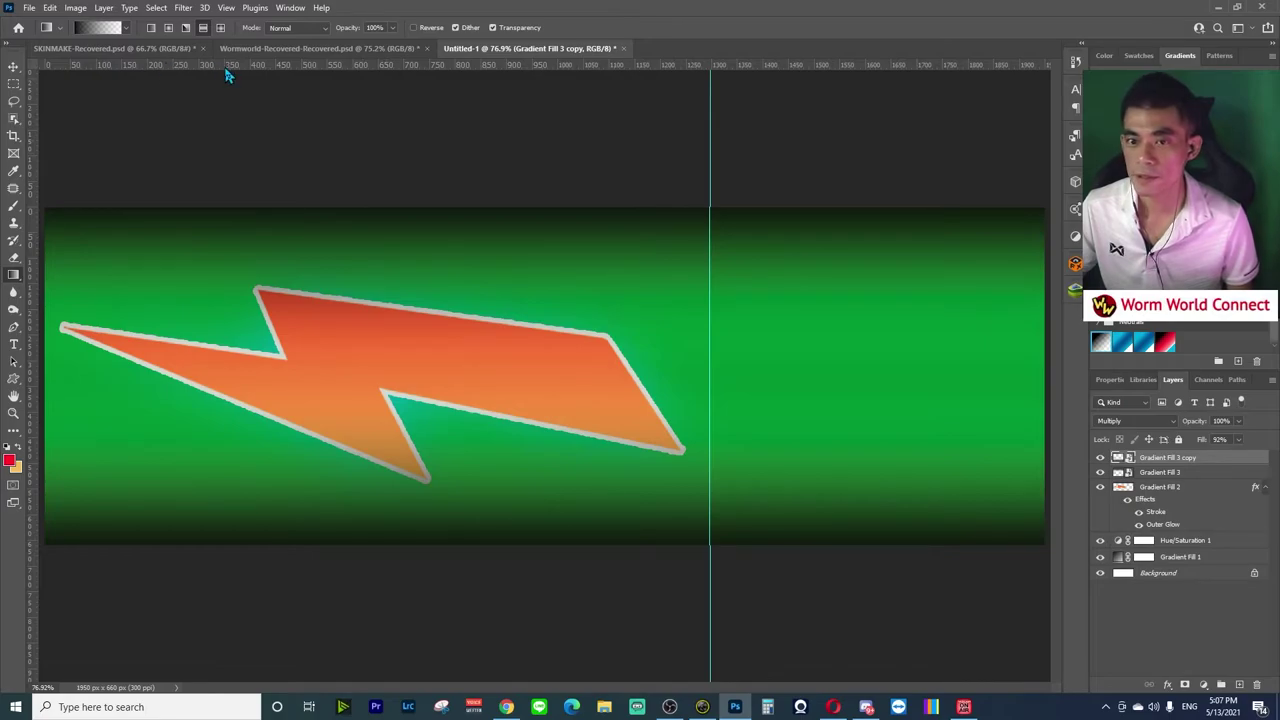
Switch to the SKINMAKE-Recovered document and dismiss the gradient tool error.
{"action": "left_click", "coordinate": [160, 48]}
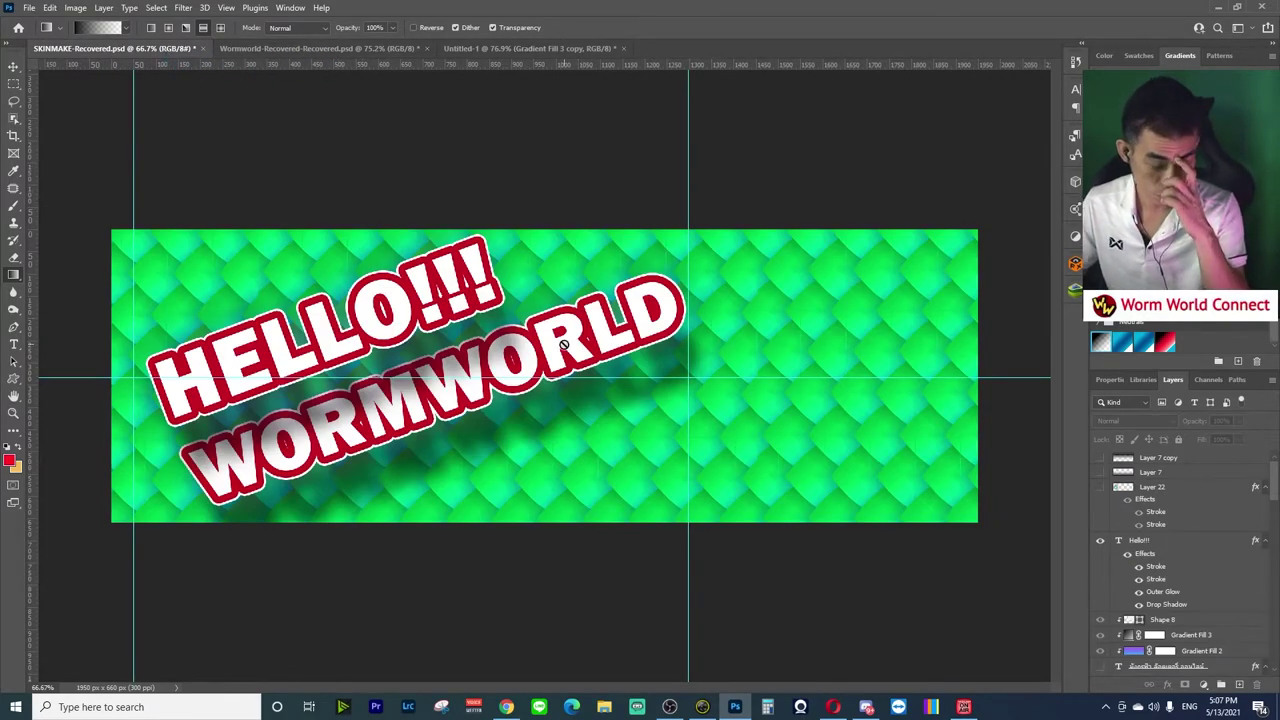
{"action": "left_click", "coordinate": [640, 447]}
{"action": "left_click", "coordinate": [624, 264]}
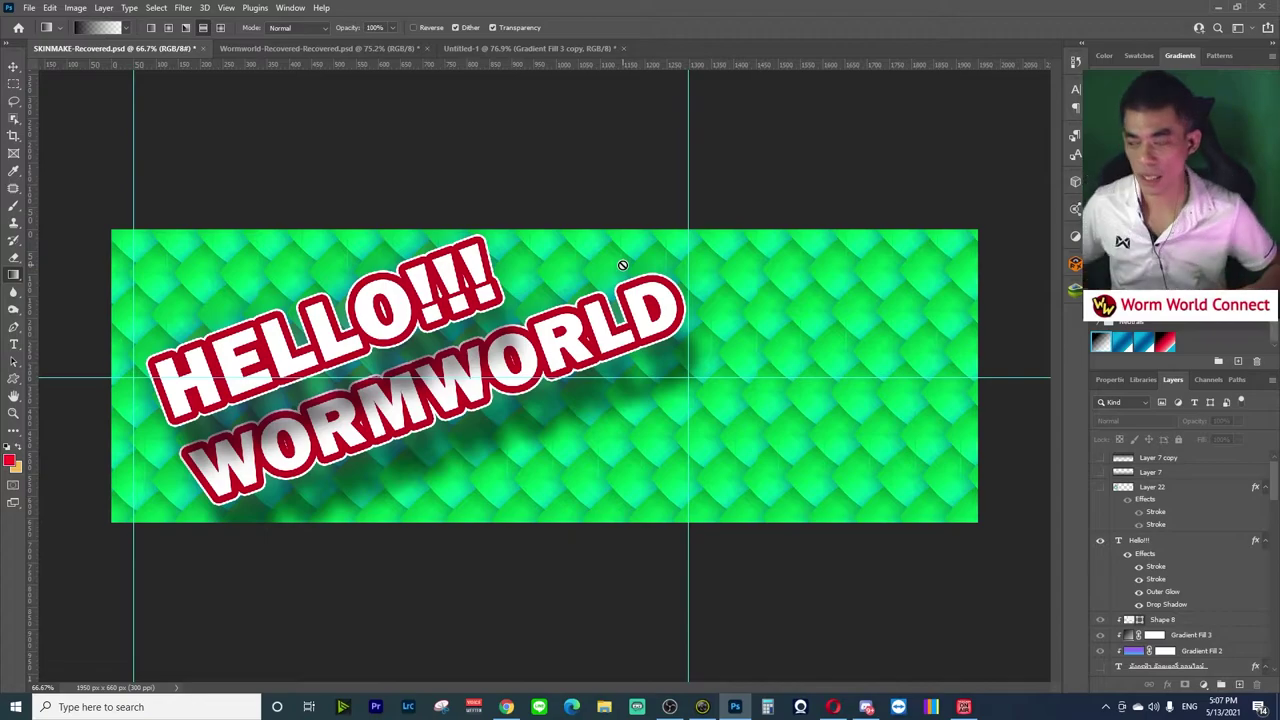
{"action": "scroll", "coordinate": [1193, 532], "scroll_direction": "down", "scroll_amount": 5}
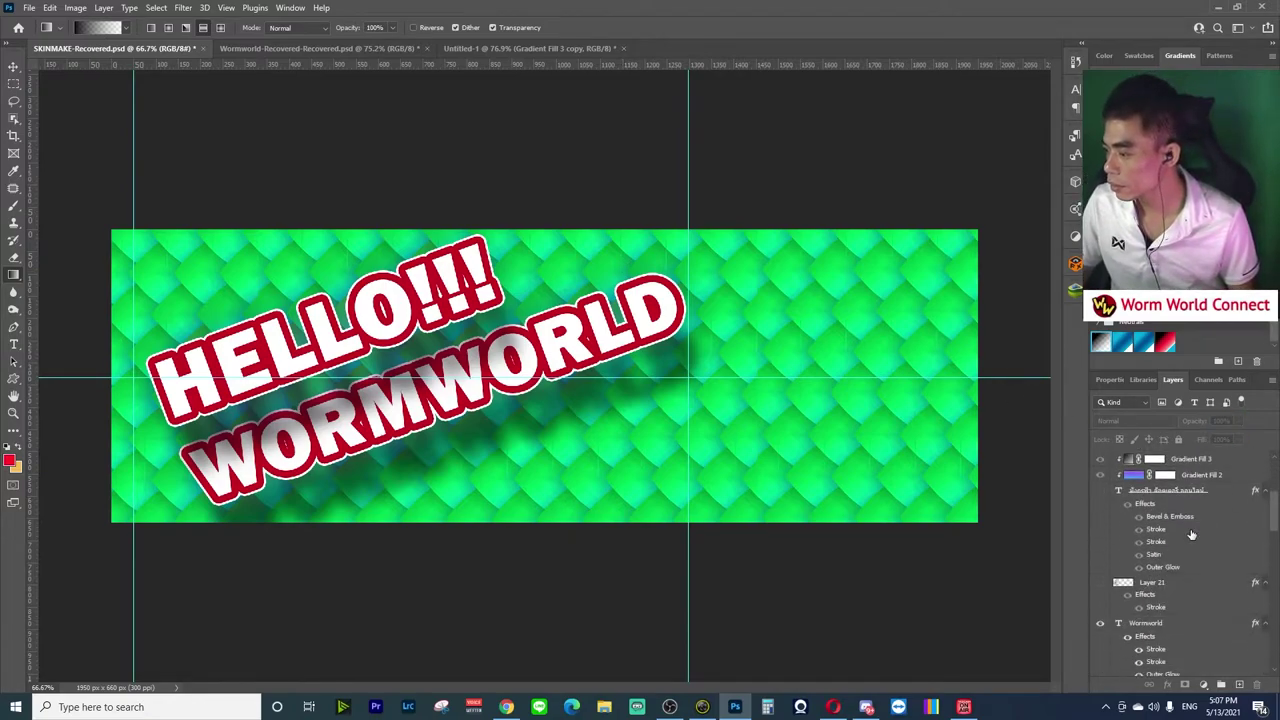
{"action": "scroll", "coordinate": [1190, 540], "scroll_direction": "down", "scroll_amount": 1}
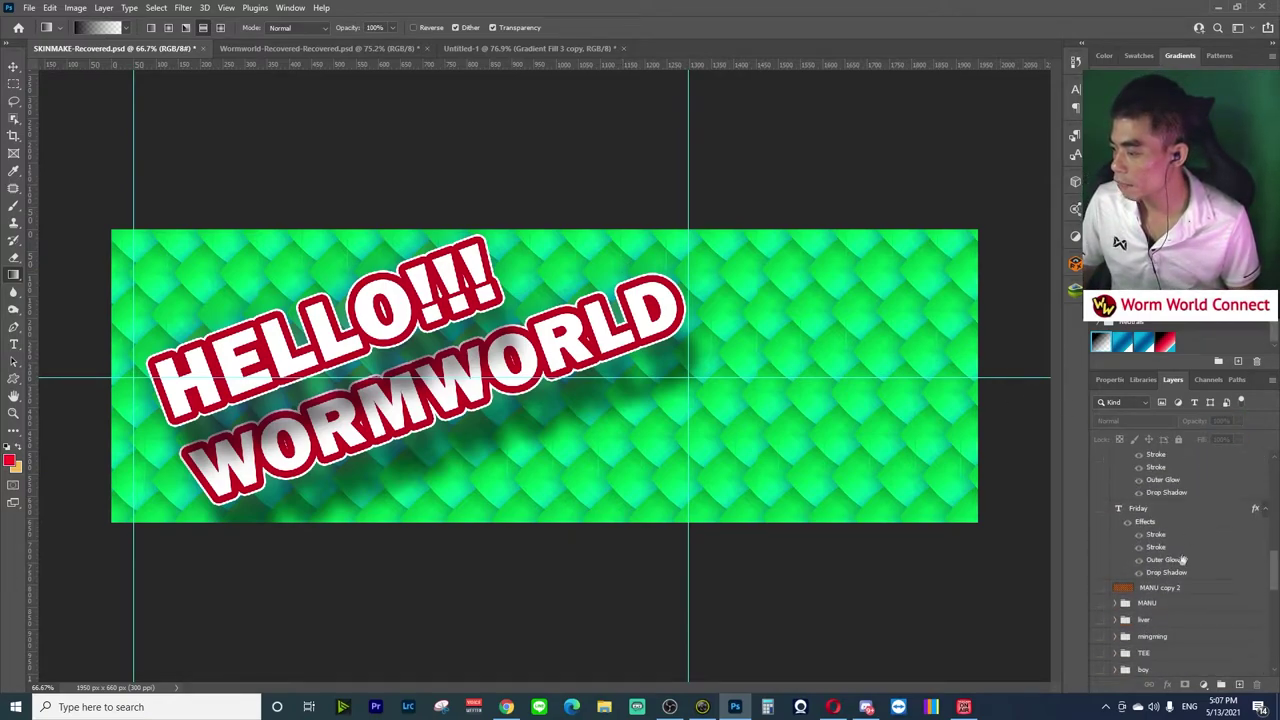
Duplicate the MANU copy 2 layer into the Untitled-1 document and return to it.
{"action": "left_click", "coordinate": [1163, 590]}
{"action": "right_click", "coordinate": [1163, 591]}
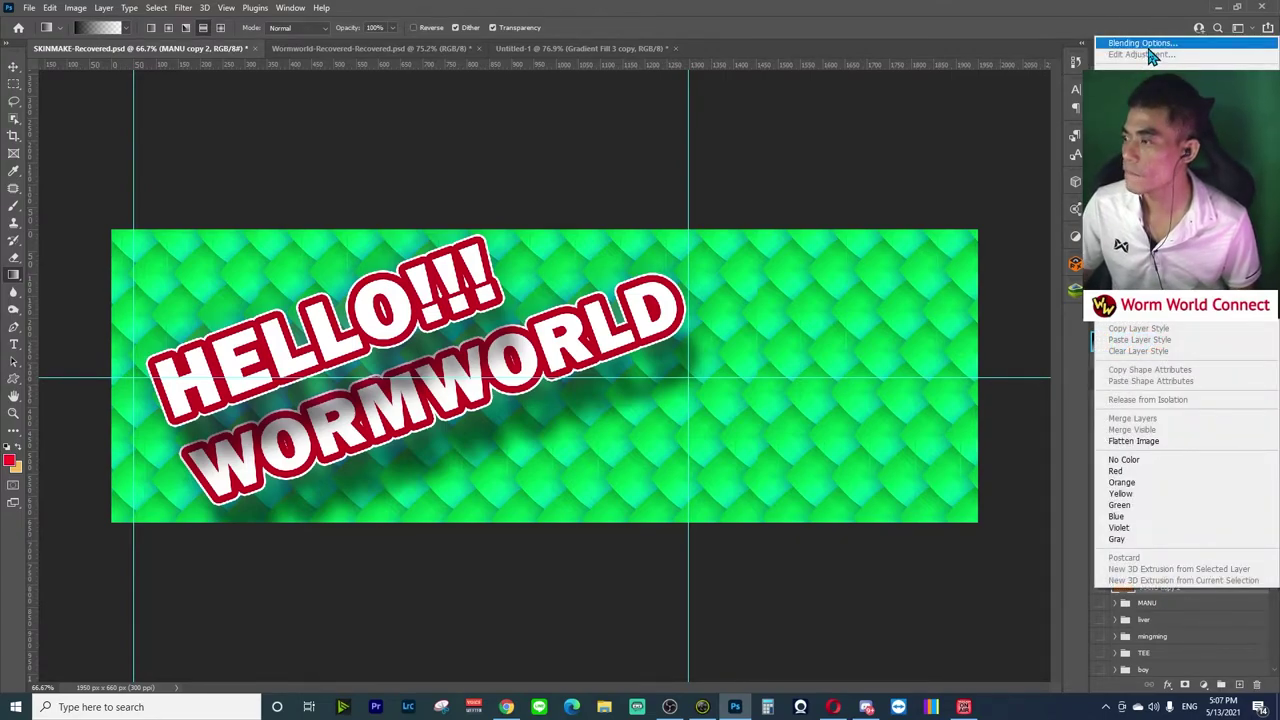
{"action": "left_click", "coordinate": [1140, 95]}
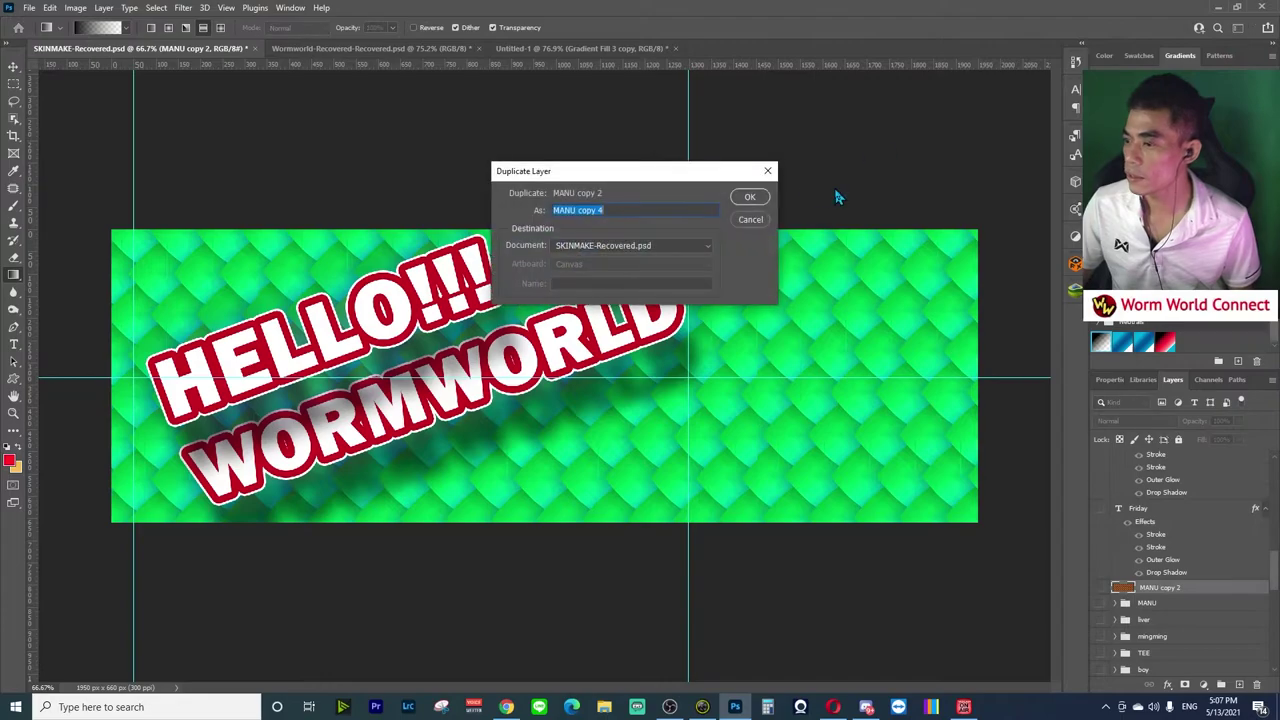
{"action": "left_click", "coordinate": [632, 246]}
{"action": "left_click", "coordinate": [630, 276]}
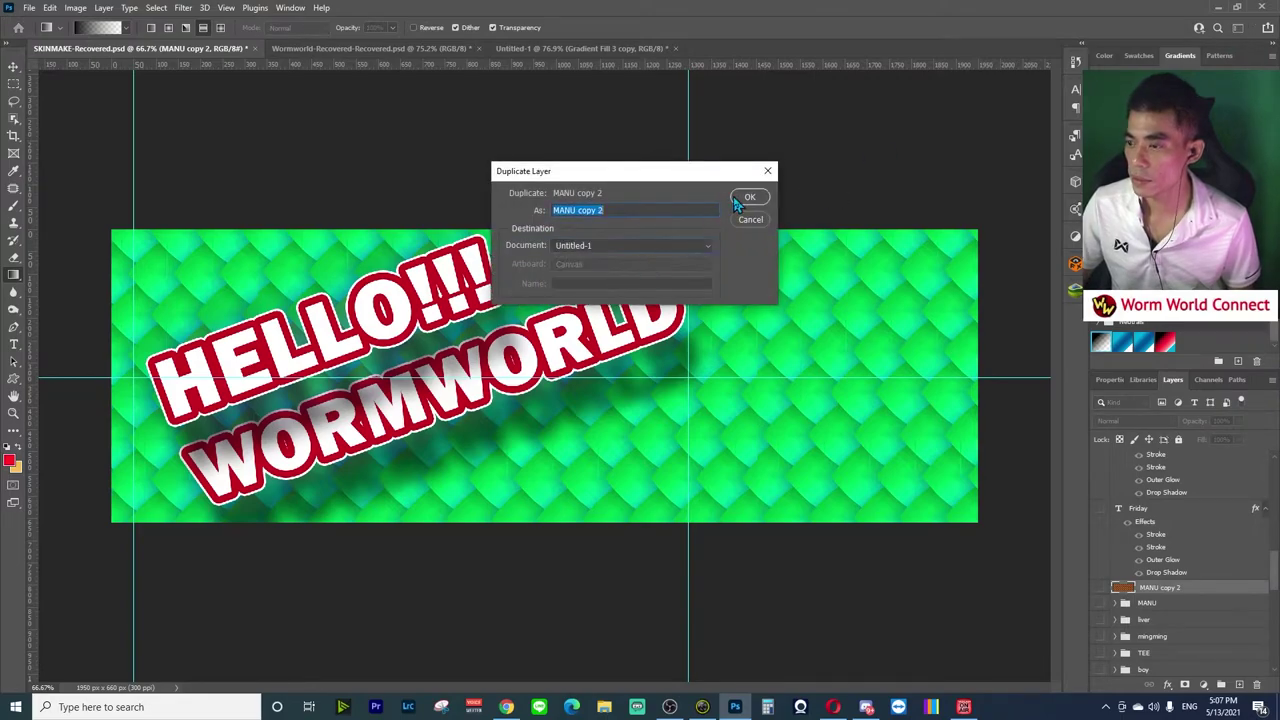
{"action": "left_click", "coordinate": [740, 199]}
{"action": "left_click", "coordinate": [560, 48]}
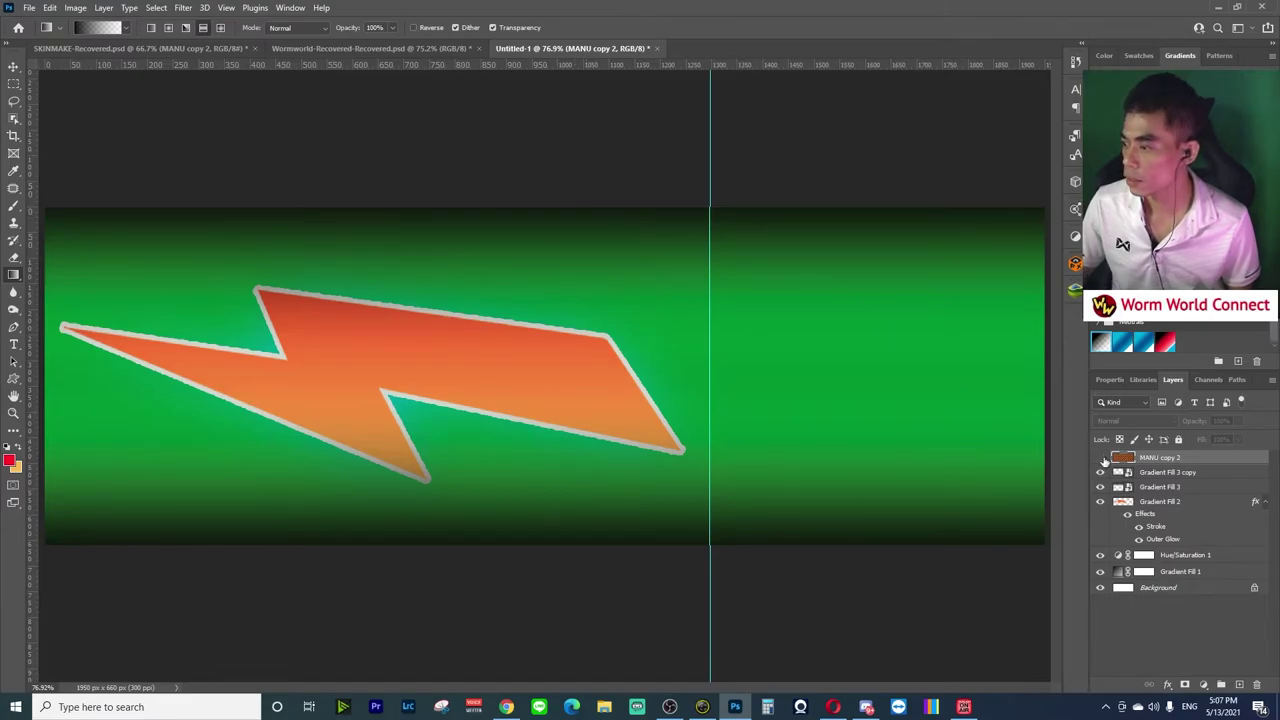
Make the MANU copy 2 scale layer visible and set its blend mode to Overlay.
{"action": "left_click", "coordinate": [1101, 457]}
{"action": "left_click", "coordinate": [1140, 421]}
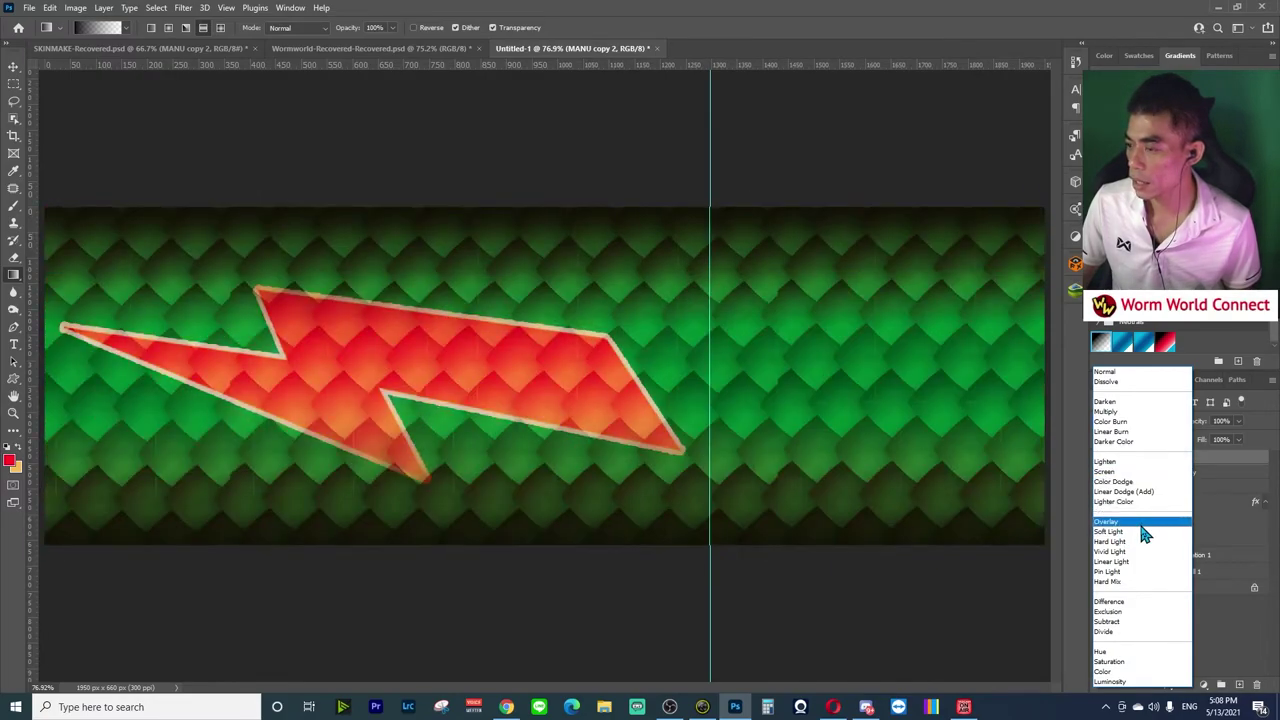
{"action": "left_click", "coordinate": [1141, 524]}
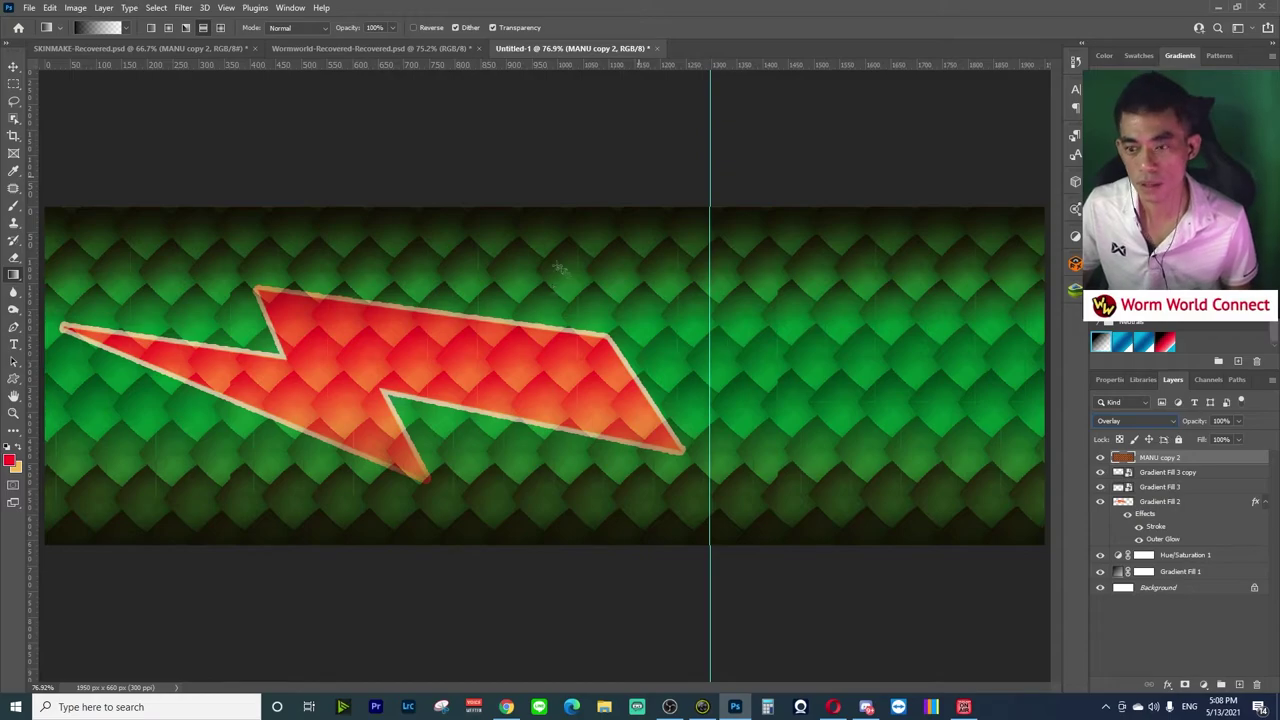
Export the banner as a PNG named Sampleskin into the Page Ekgaming folder.
{"action": "left_click", "coordinate": [14, 67]}
{"action": "left_click", "coordinate": [29, 7]}
{"action": "mouse_move", "coordinate": [68, 205]}
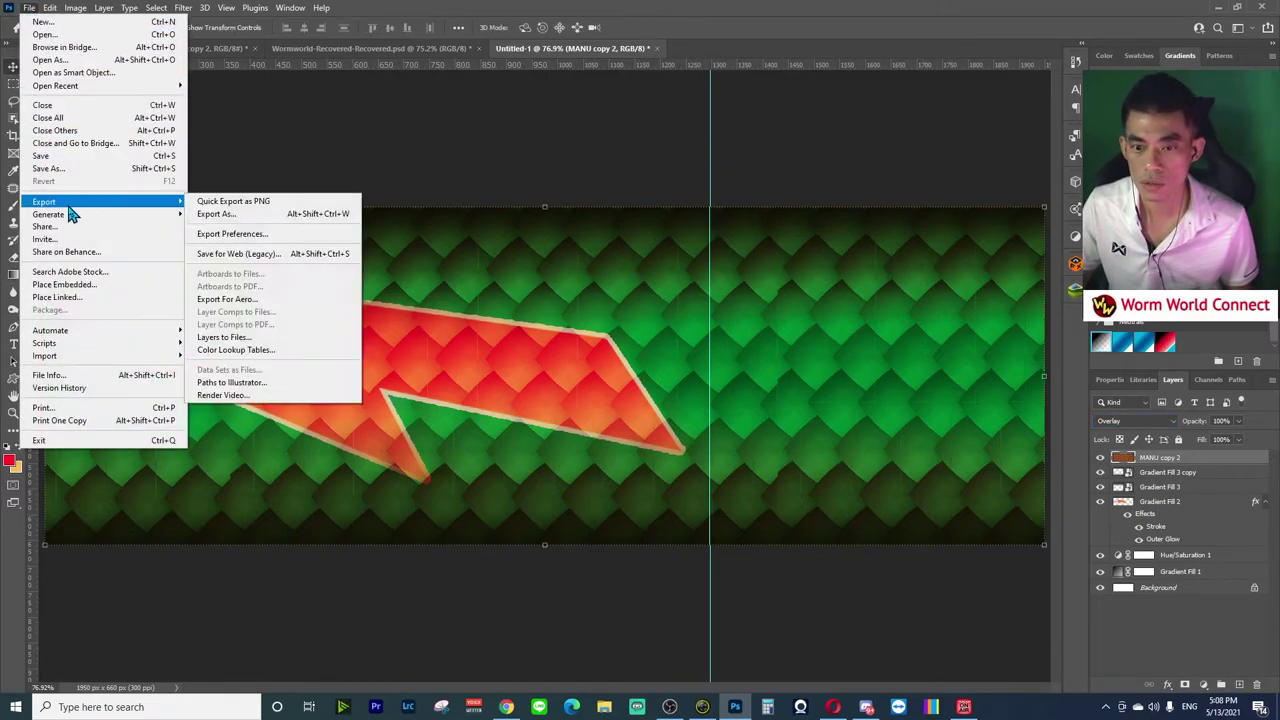
{"action": "left_click", "coordinate": [218, 213]}
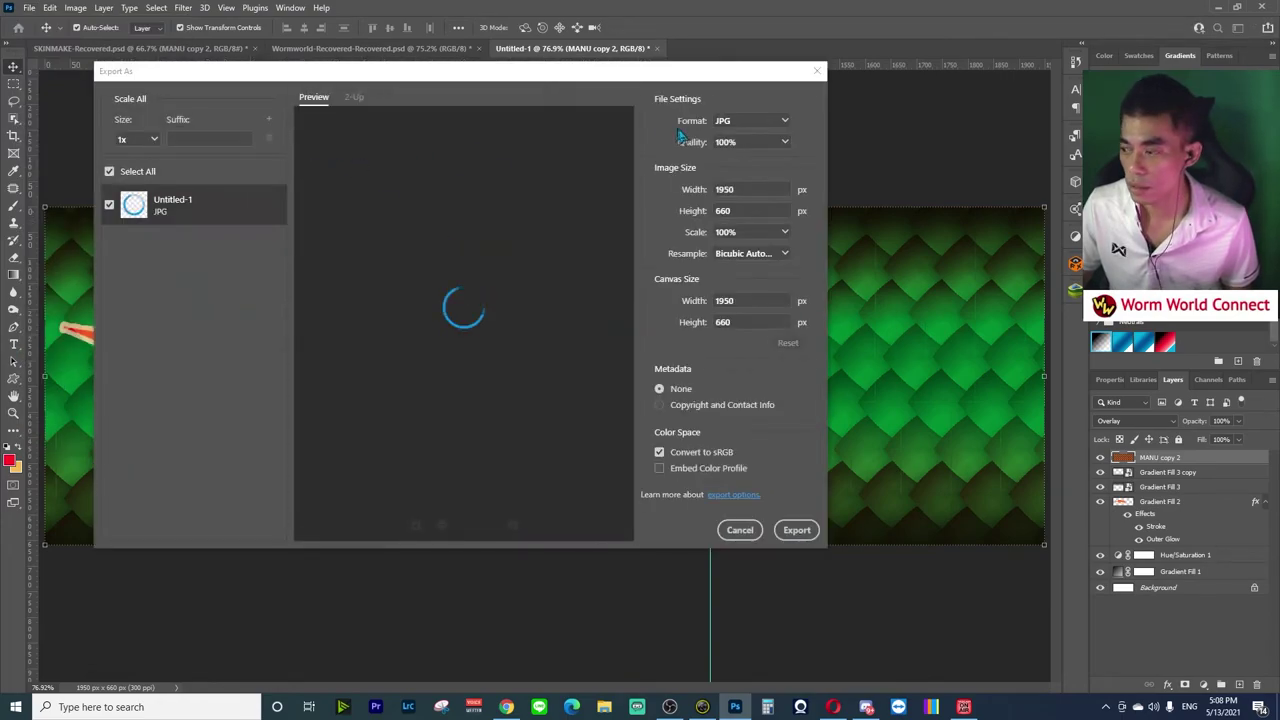
{"action": "left_click", "coordinate": [760, 121]}
{"action": "left_click", "coordinate": [742, 122]}
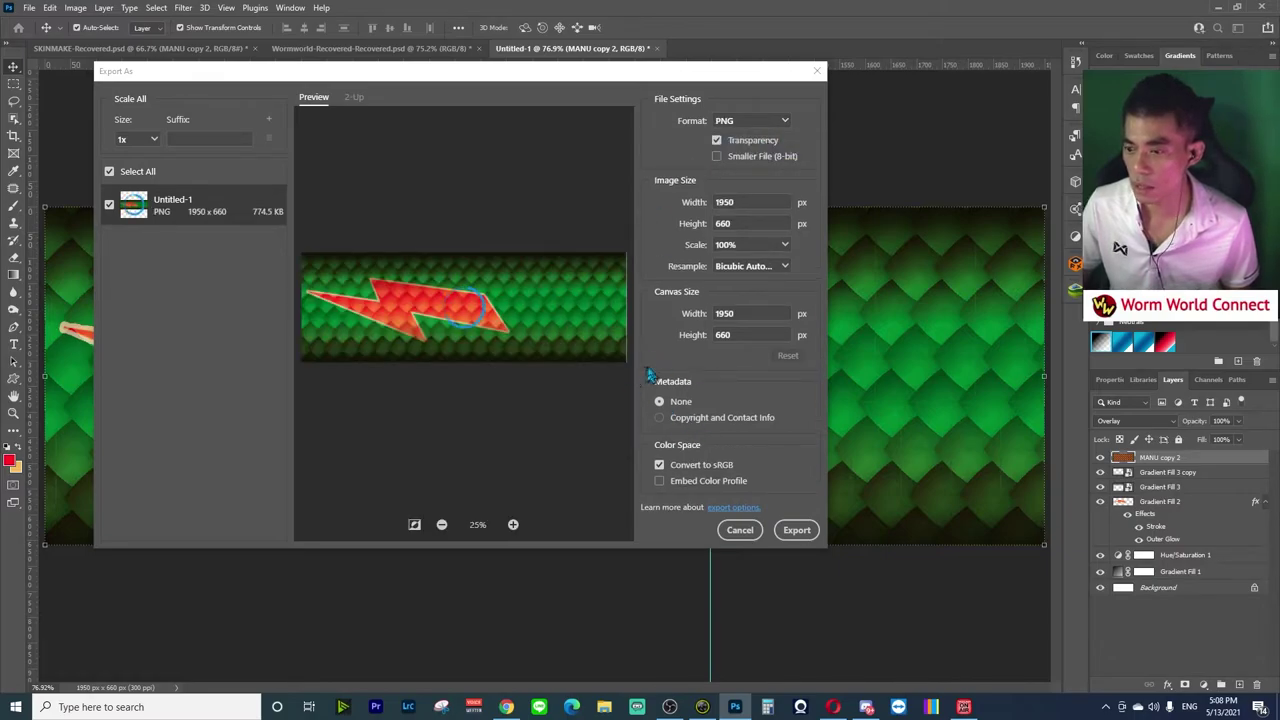
{"action": "left_click", "coordinate": [796, 531]}
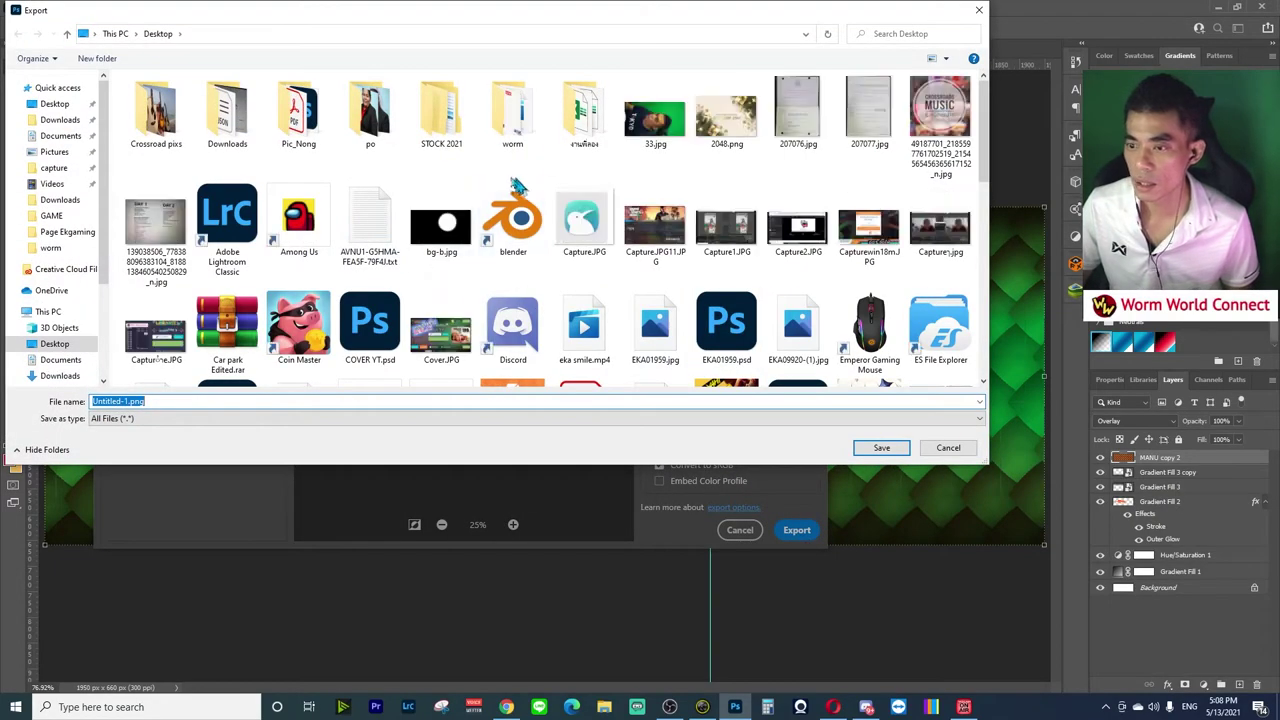
{"action": "left_click", "coordinate": [75, 232]}
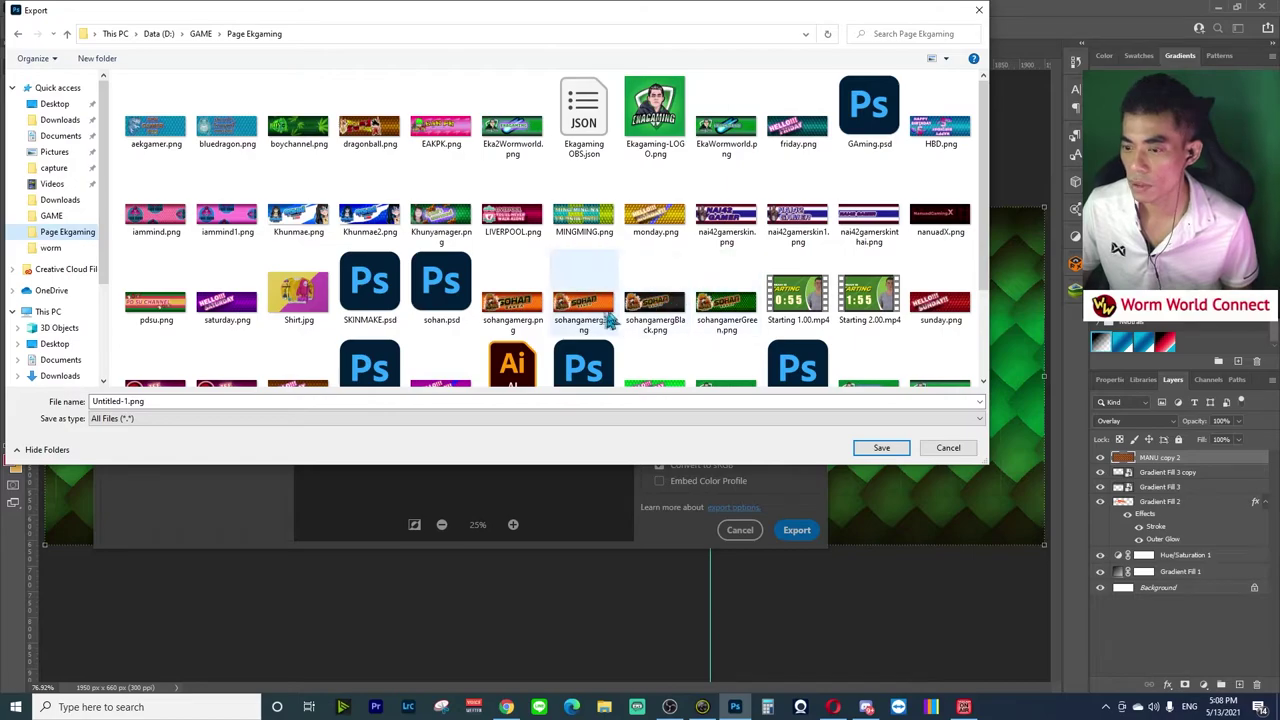
{"action": "left_click", "coordinate": [186, 401]}
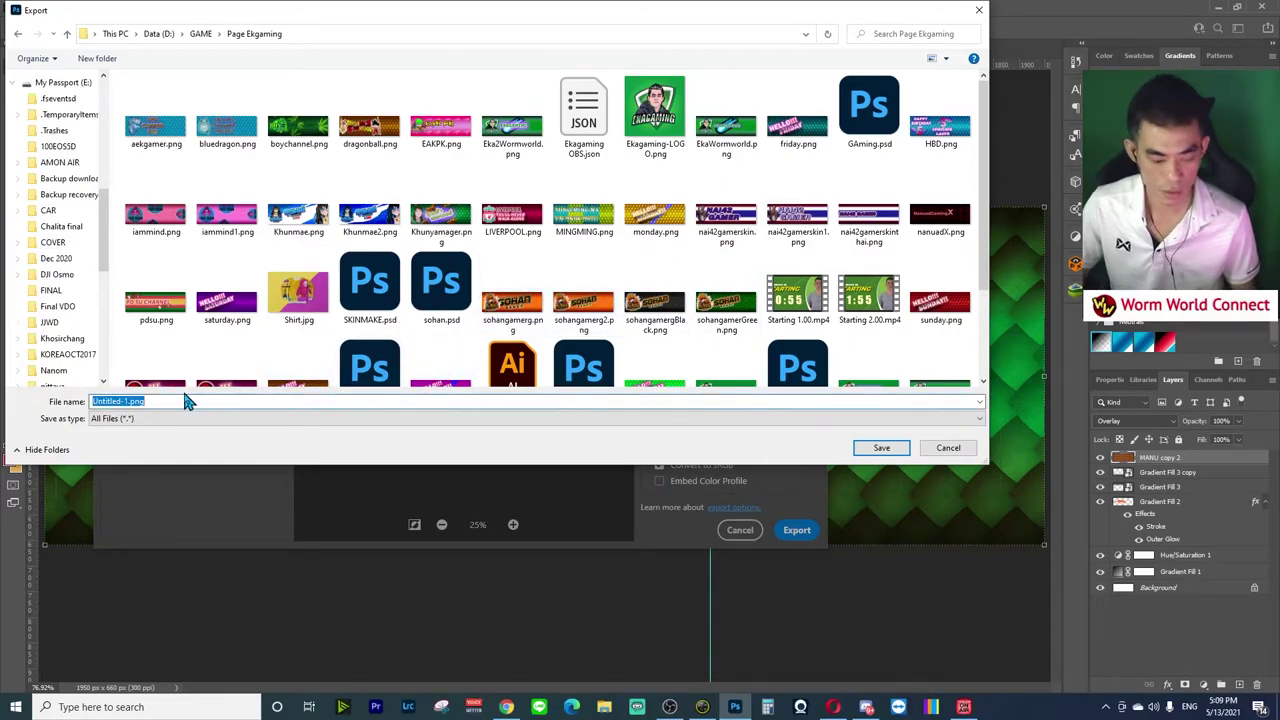
{"action": "type", "text": "Sampleskin"}
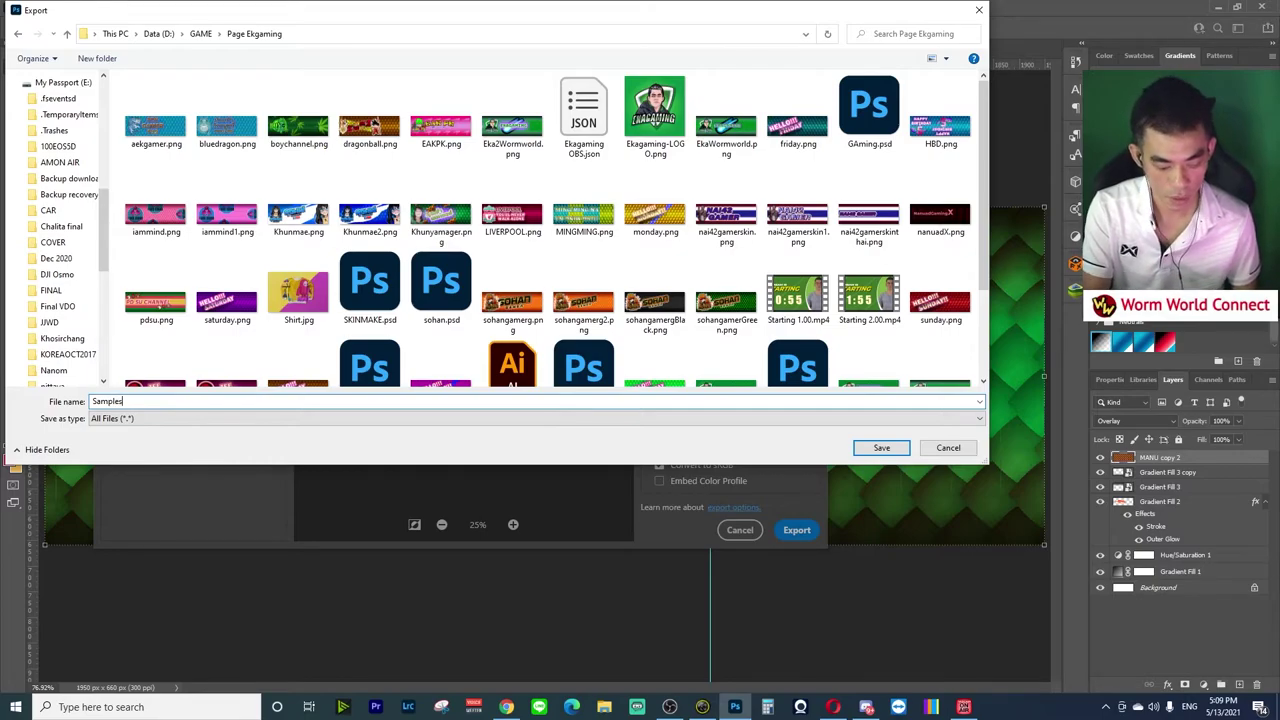
{"action": "left_click", "coordinate": [864, 450]}
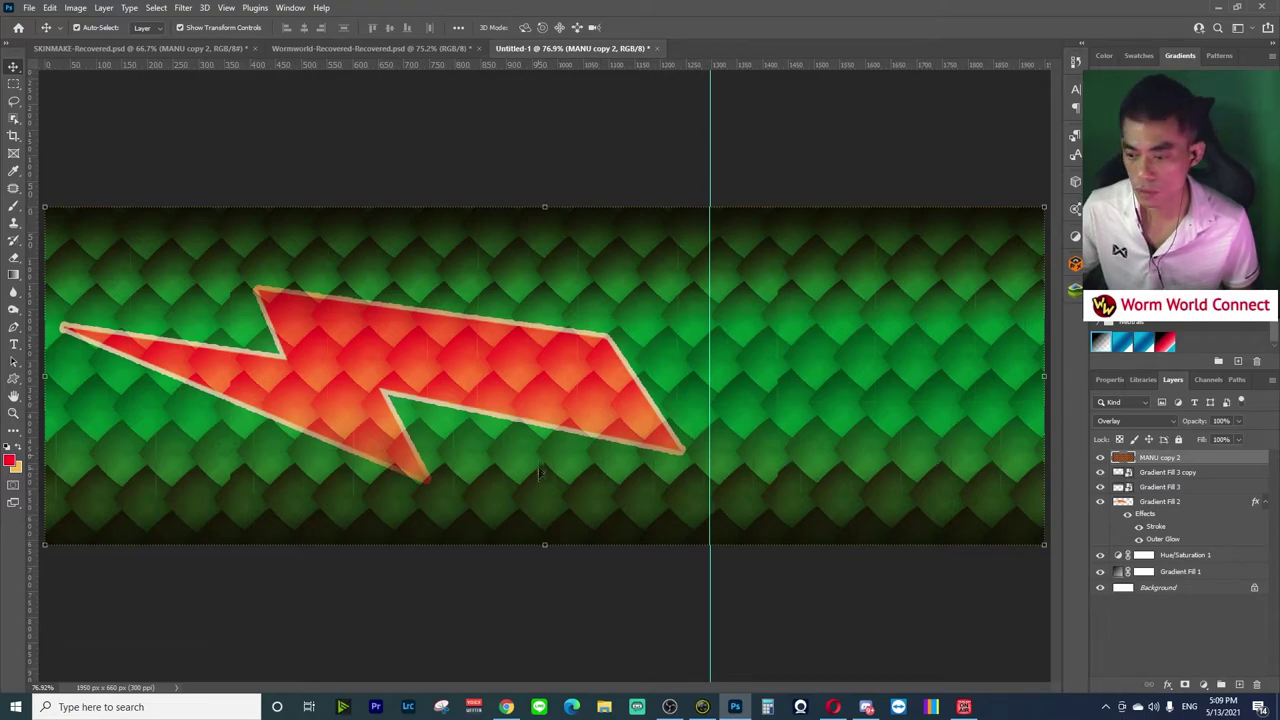
{"action": "left_click", "coordinate": [590, 573]}
In Opera, go from the WormWorld home page to Skin Lab and start an image upload.
{"action": "left_click", "coordinate": [832, 706]}
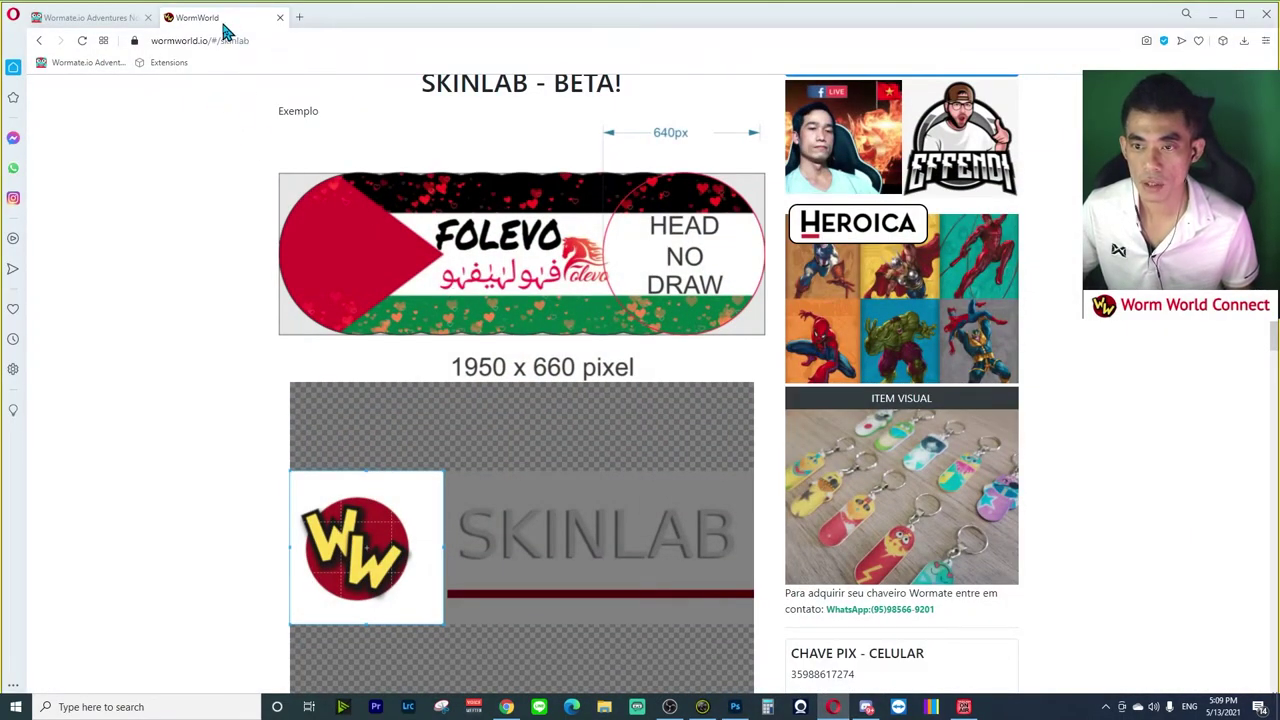
{"action": "scroll", "coordinate": [274, 131], "scroll_direction": "up", "scroll_amount": 3}
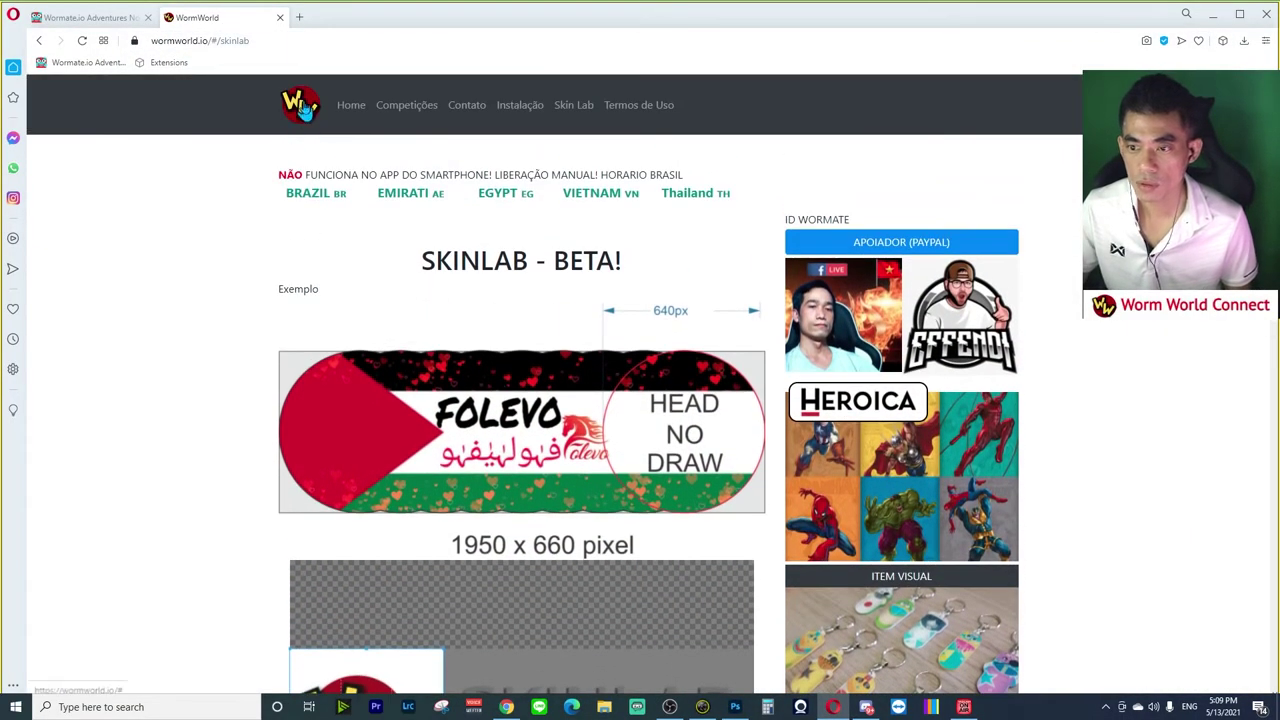
{"action": "left_click", "coordinate": [300, 105]}
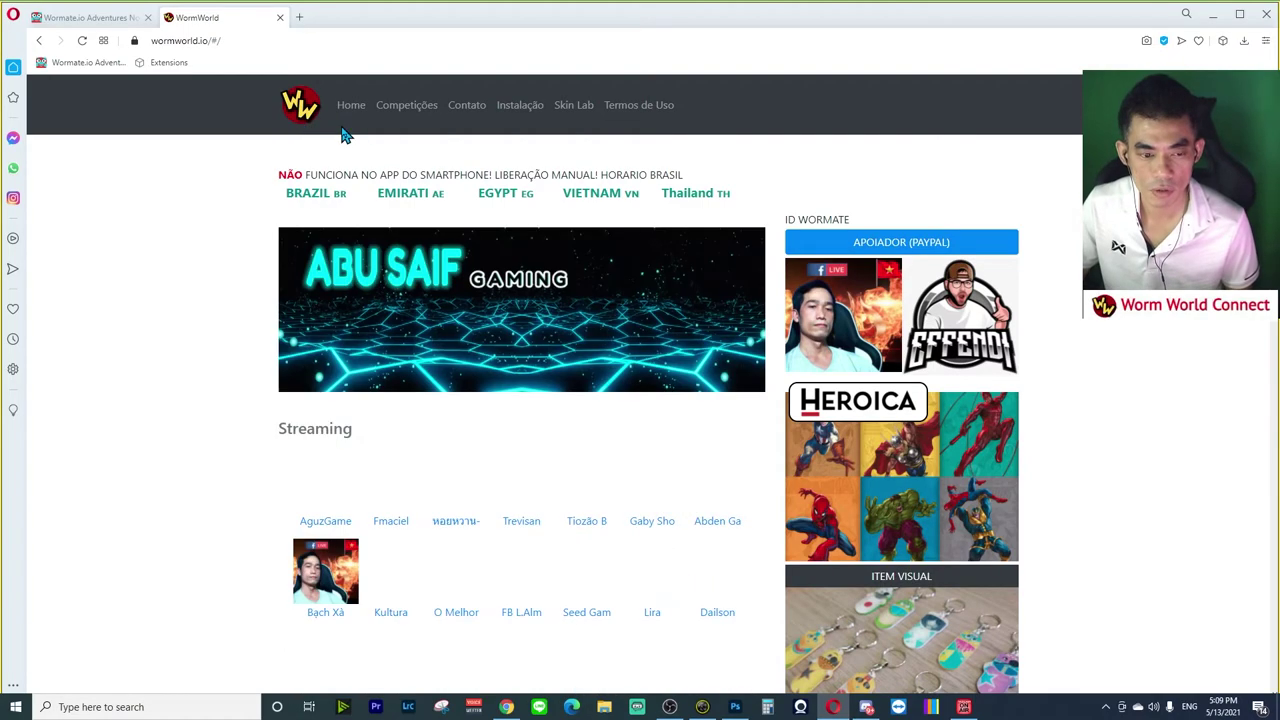
{"action": "left_click", "coordinate": [571, 112]}
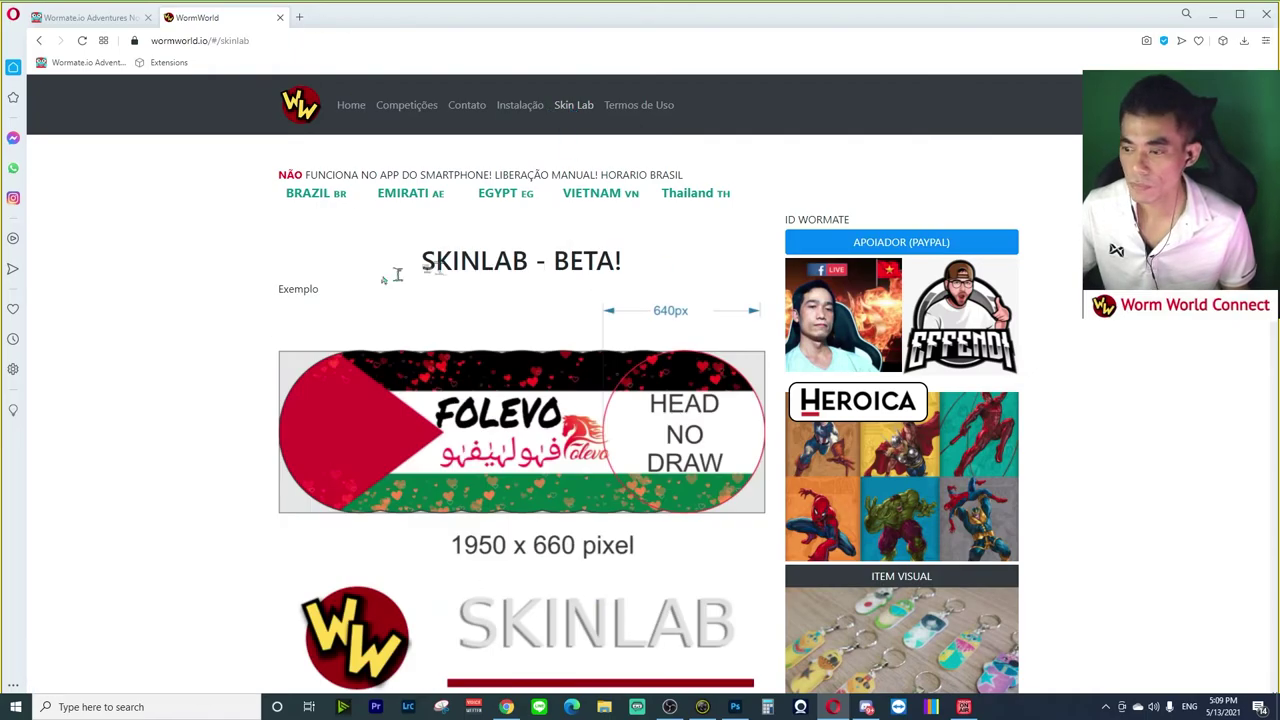
{"action": "scroll", "coordinate": [250, 315], "scroll_direction": "down", "scroll_amount": 5}
{"action": "scroll", "coordinate": [234, 332], "scroll_direction": "down", "scroll_amount": 1}
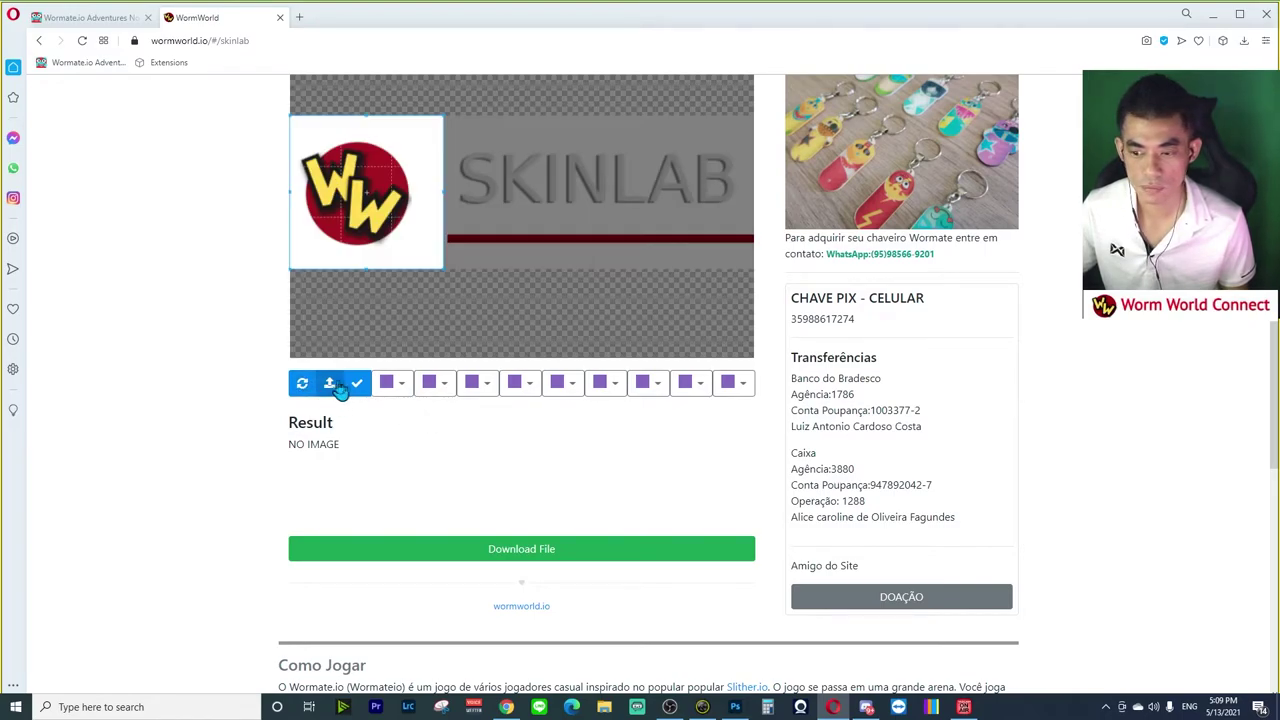
{"action": "left_click", "coordinate": [330, 386]}
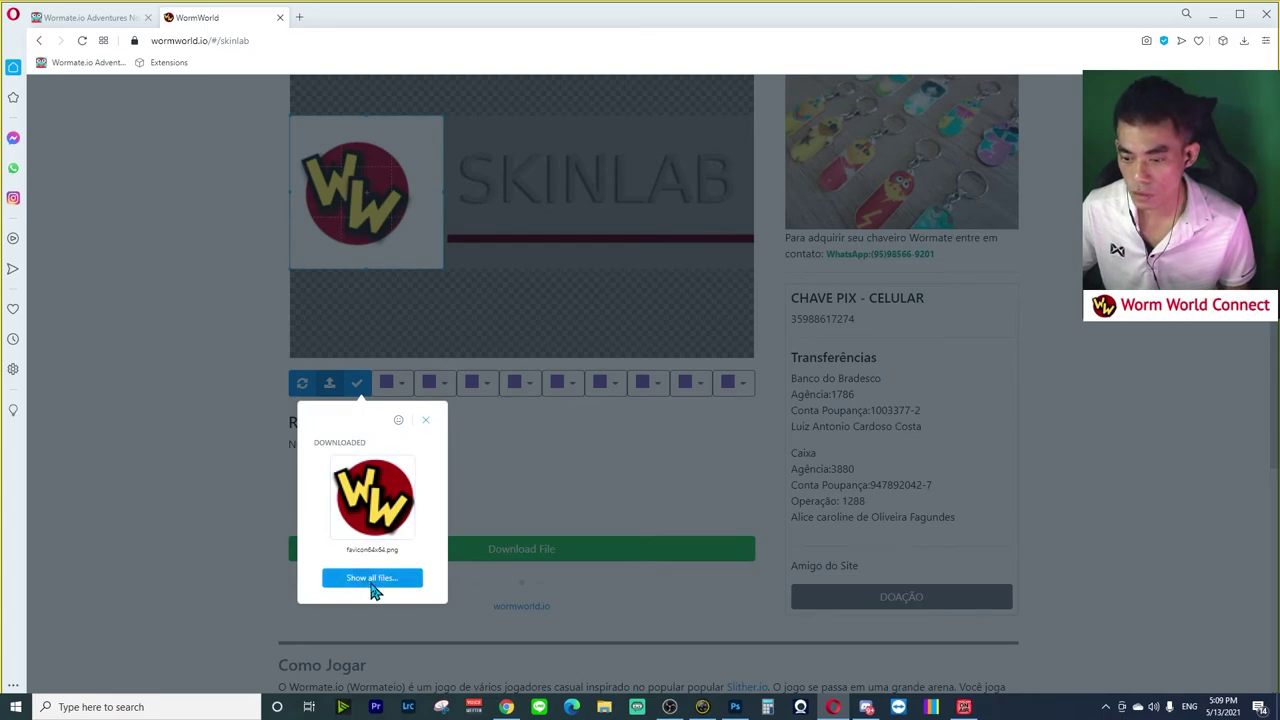
{"action": "left_click", "coordinate": [331, 384]}
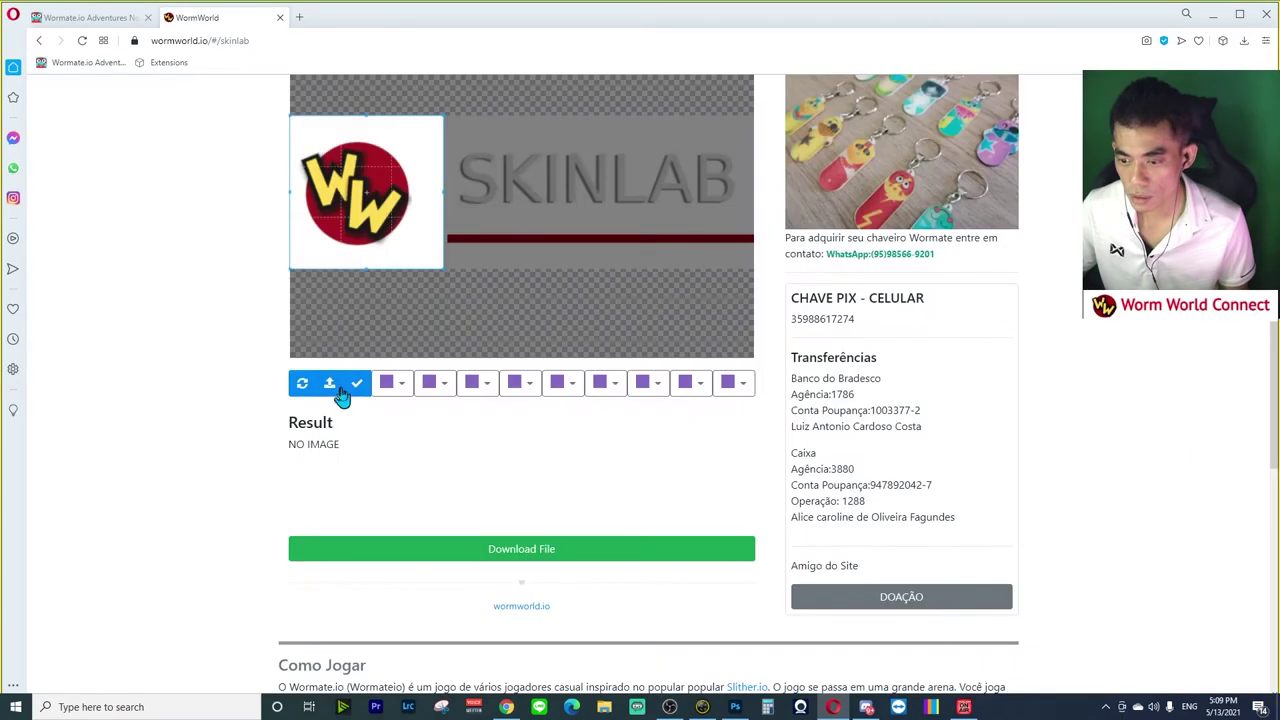
Open Sampleskin.png from the Page Ekgaming folder in the upload file picker.
{"action": "left_click", "coordinate": [331, 384]}
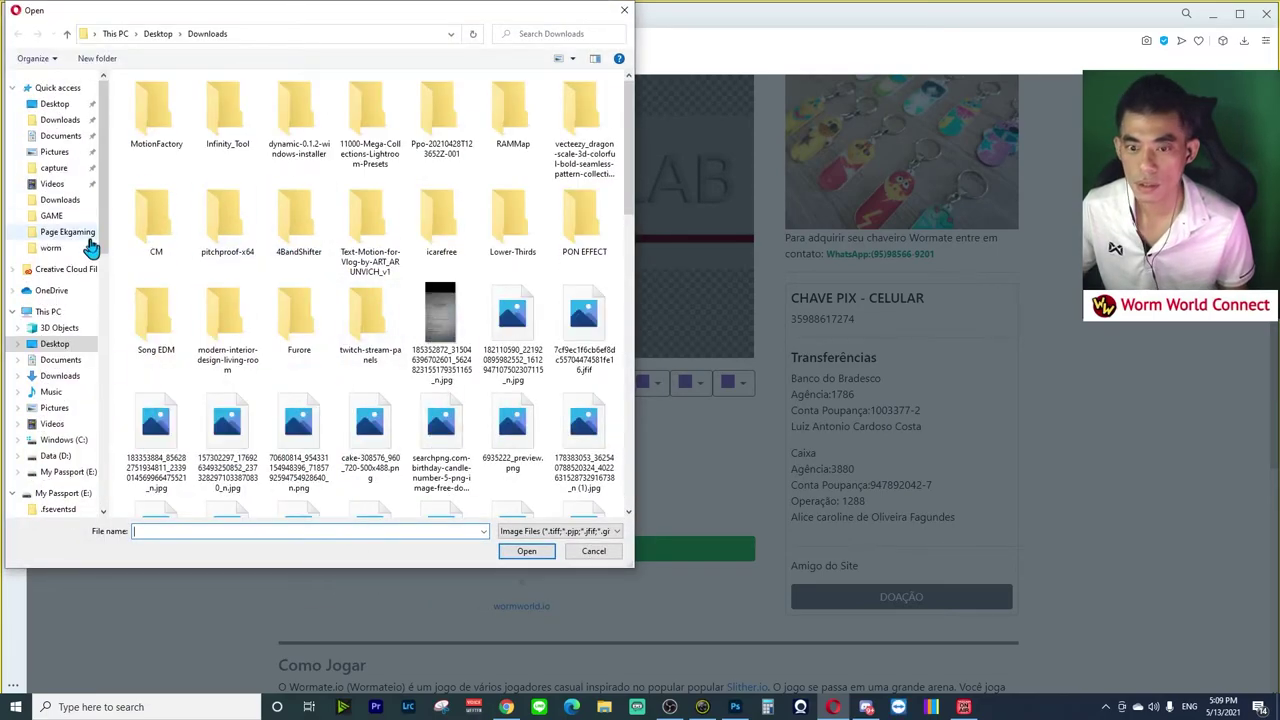
{"action": "left_click", "coordinate": [86, 236]}
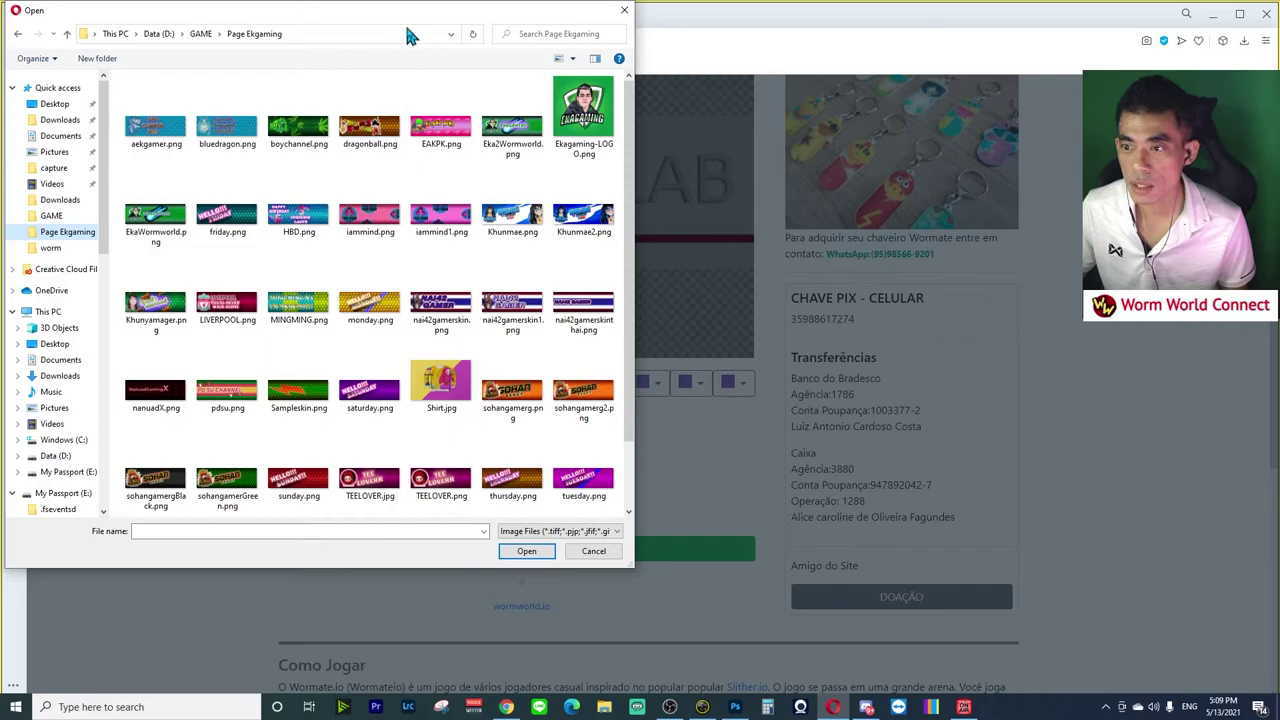
{"action": "left_click_drag", "start_coordinate": [414, 26], "coordinate": [470, 32]}
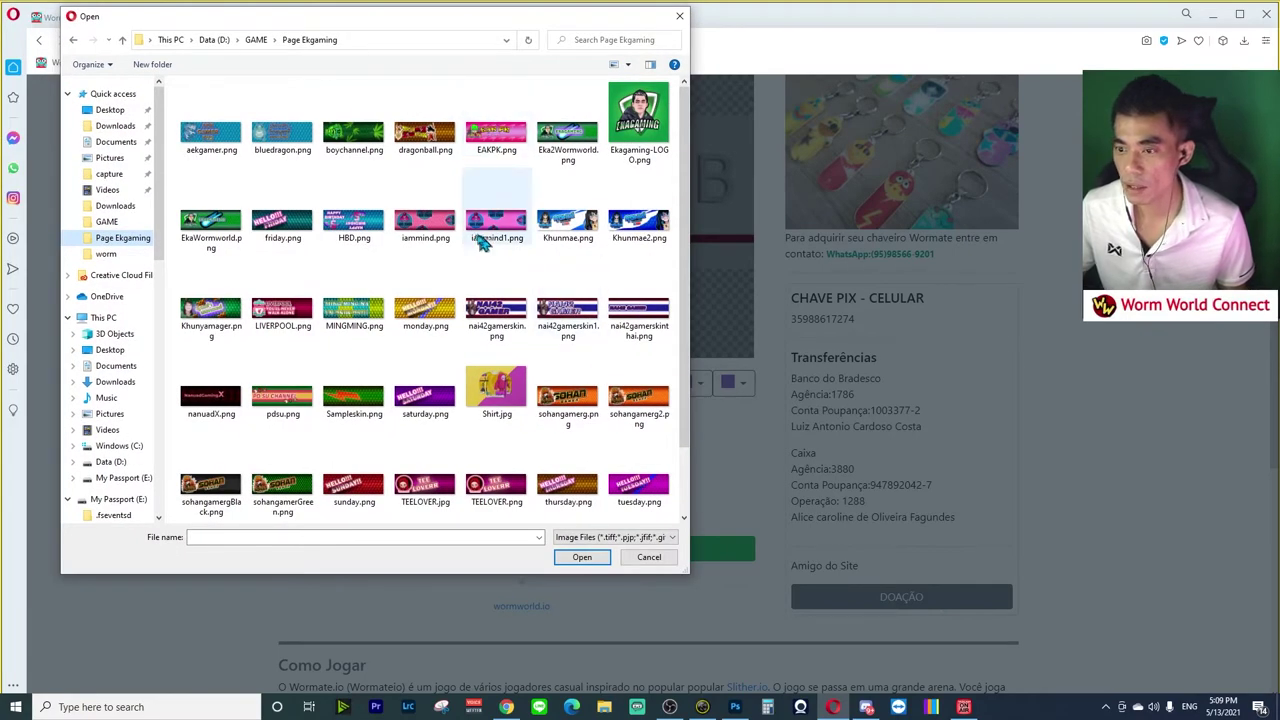
{"action": "scroll", "coordinate": [478, 260], "scroll_direction": "down", "scroll_amount": 1}
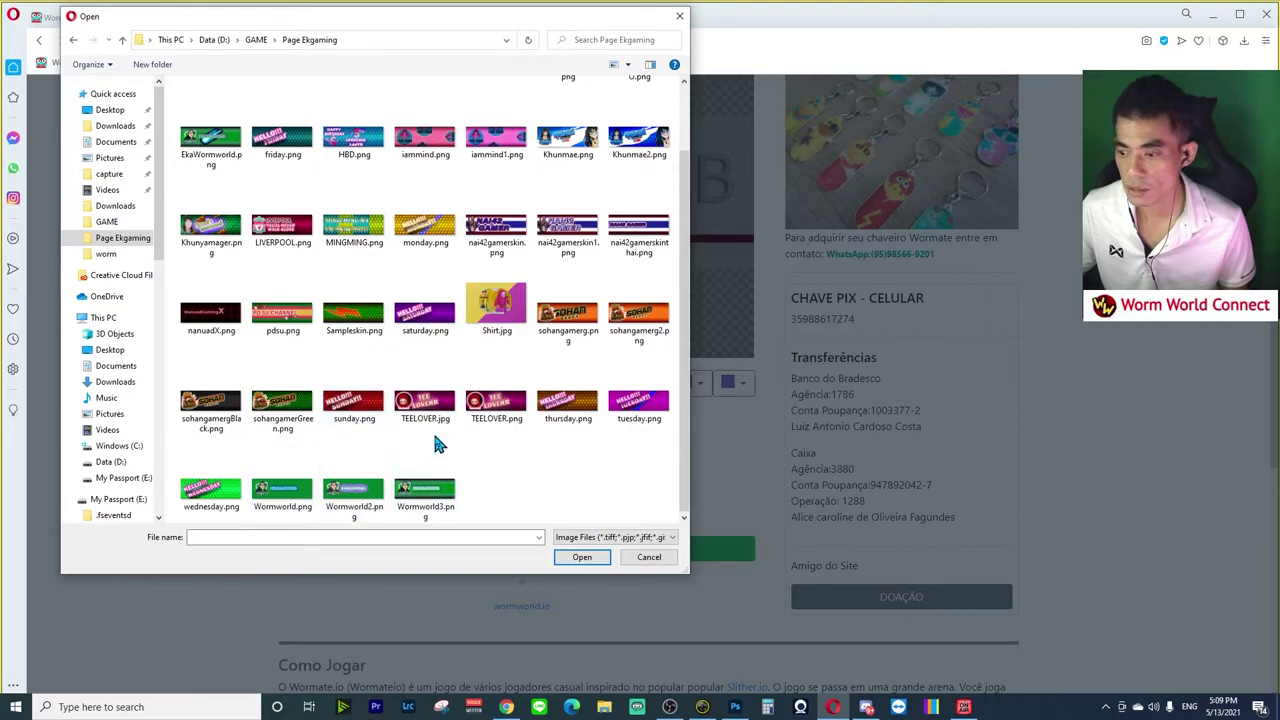
{"action": "scroll", "coordinate": [432, 429], "scroll_direction": "up", "scroll_amount": 1}
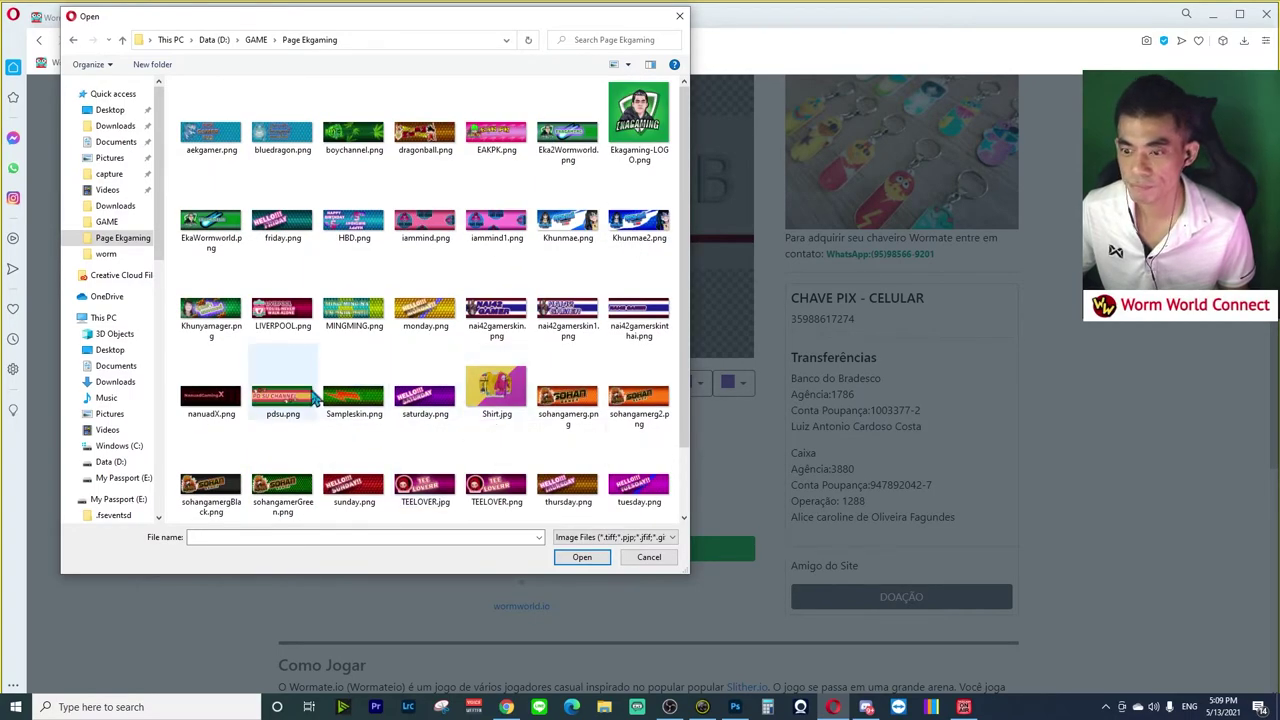
{"action": "scroll", "coordinate": [368, 393], "scroll_direction": "down", "scroll_amount": 1}
{"action": "double_click", "coordinate": [354, 318]}
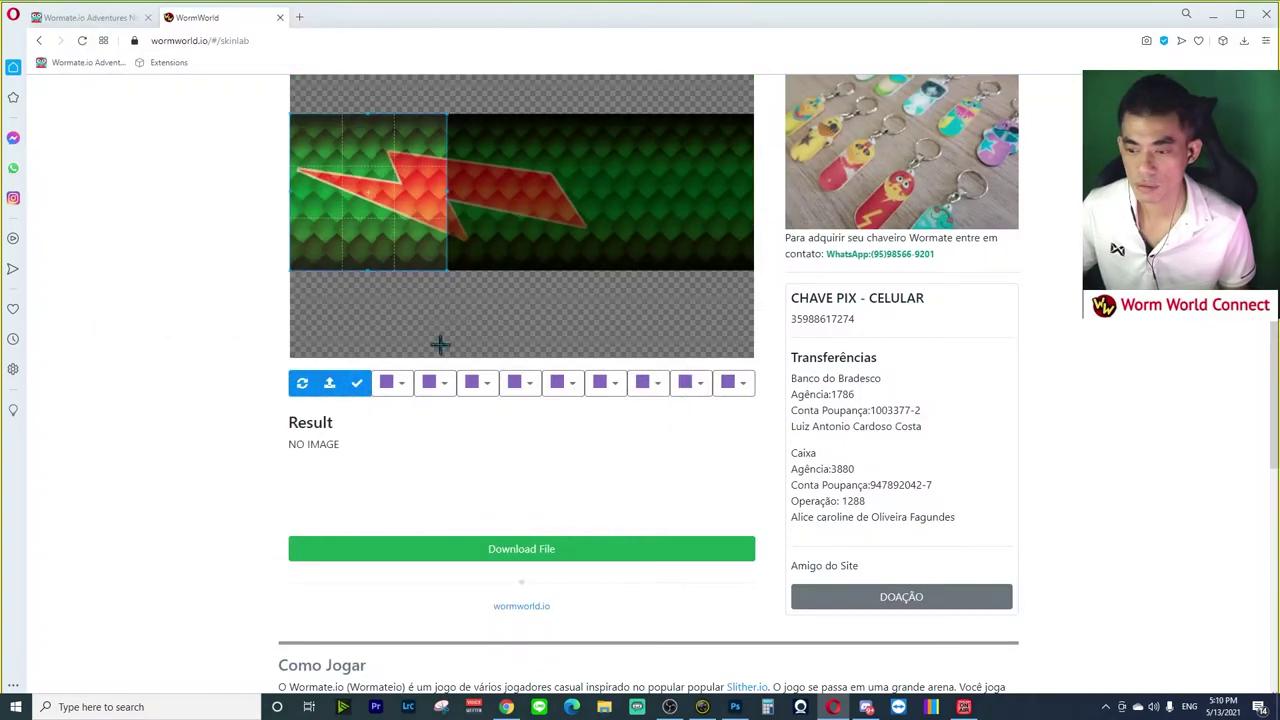
Set the first four skin colour slots to orange, teal, green and orange.
{"action": "left_click", "coordinate": [395, 384]}
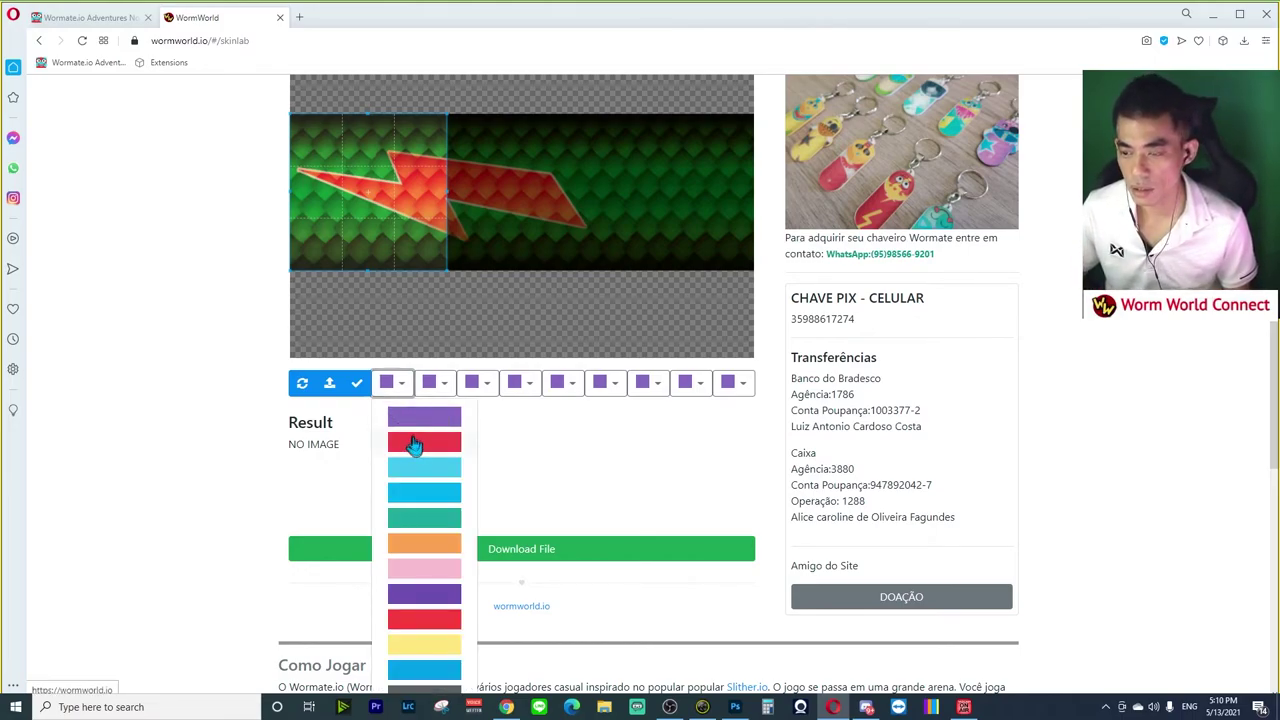
{"action": "left_click", "coordinate": [436, 543]}
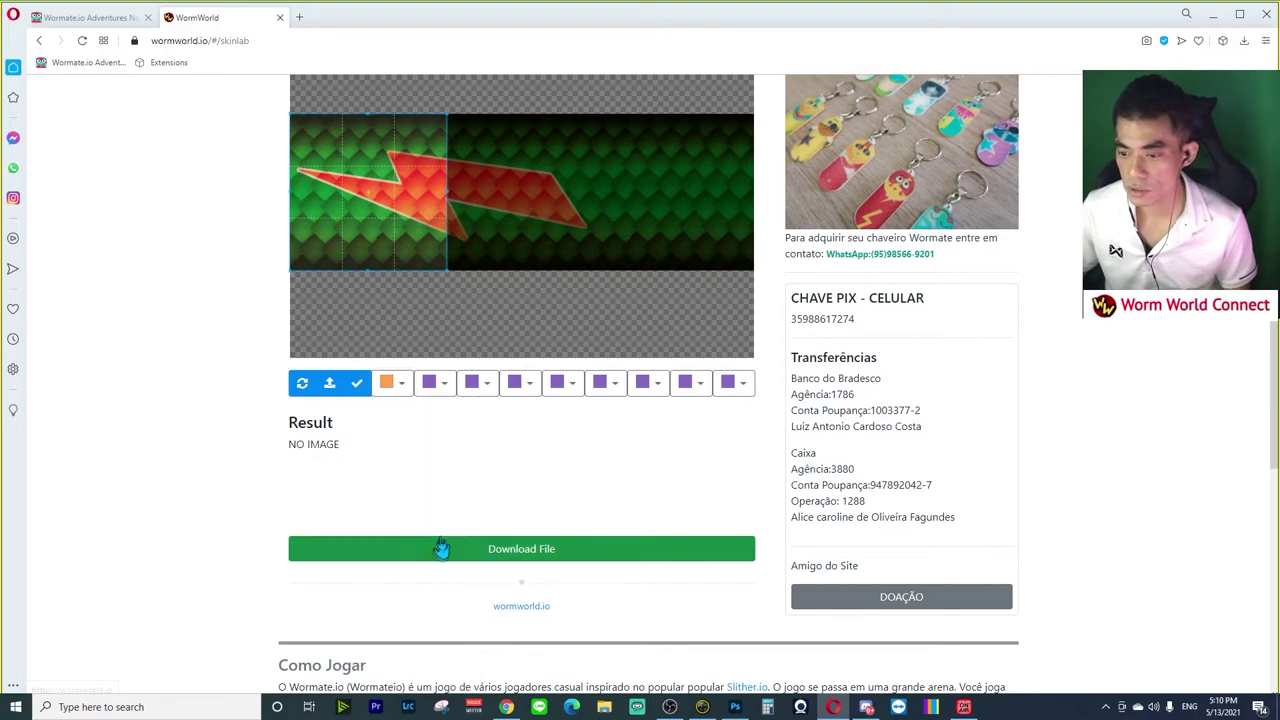
{"action": "left_click", "coordinate": [440, 387]}
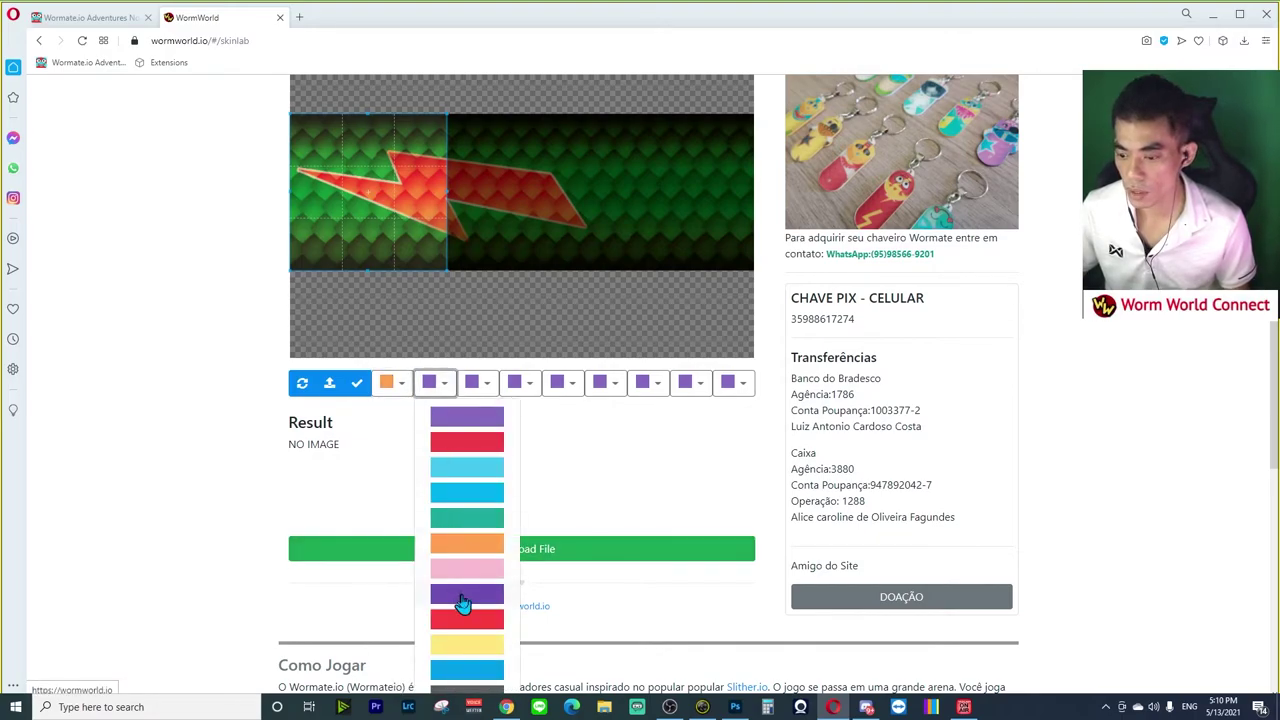
{"action": "left_click", "coordinate": [474, 527]}
{"action": "left_click", "coordinate": [478, 384]}
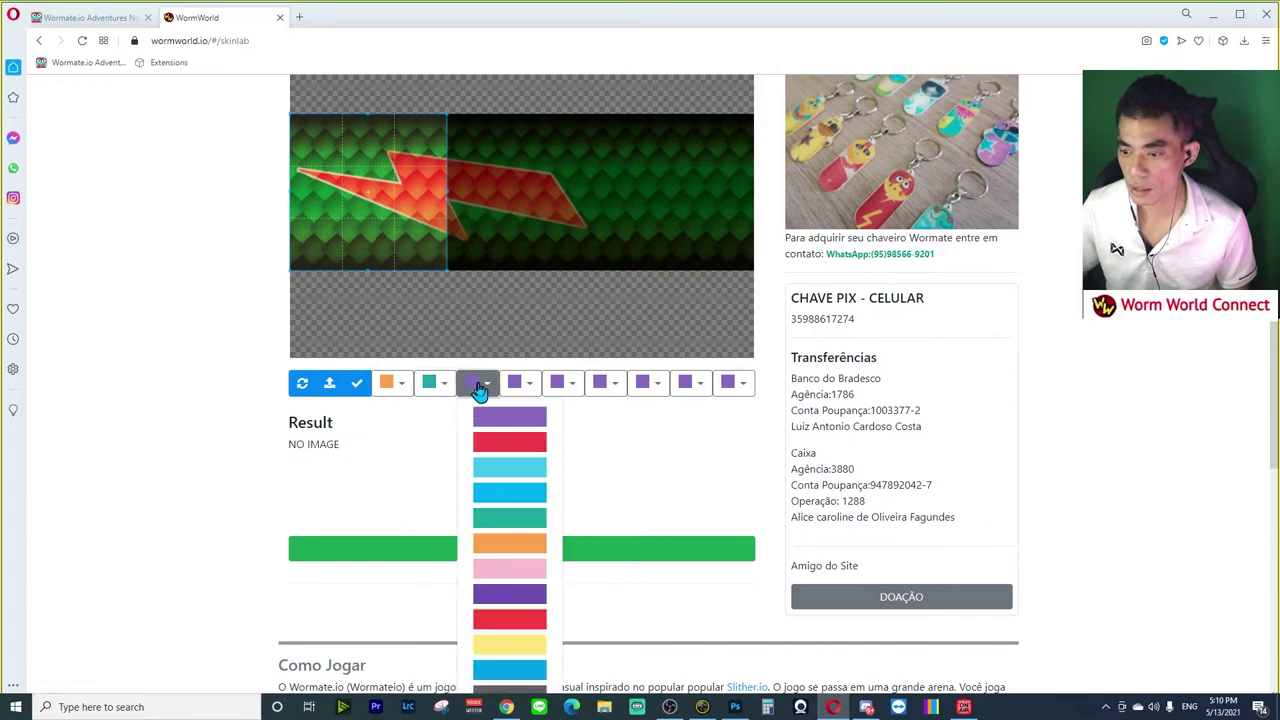
{"action": "scroll", "coordinate": [494, 566], "scroll_direction": "down", "scroll_amount": 2}
{"action": "left_click", "coordinate": [504, 612]}
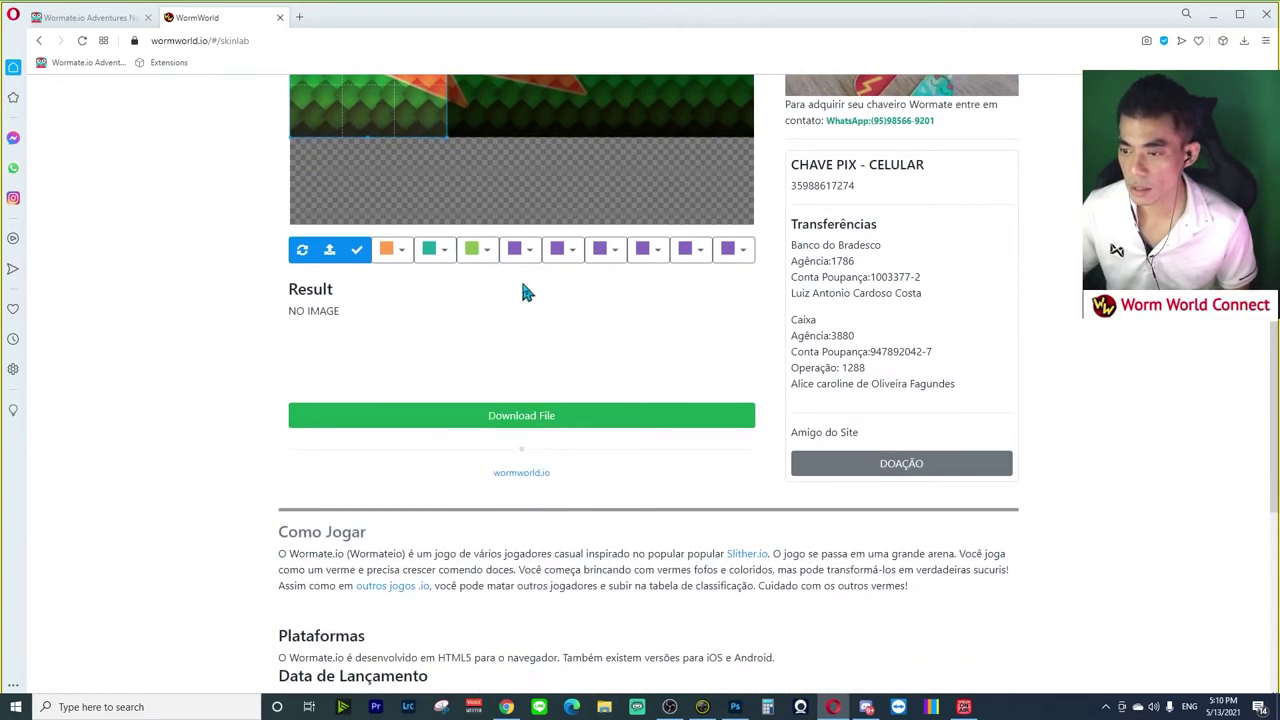
{"action": "left_click", "coordinate": [521, 252]}
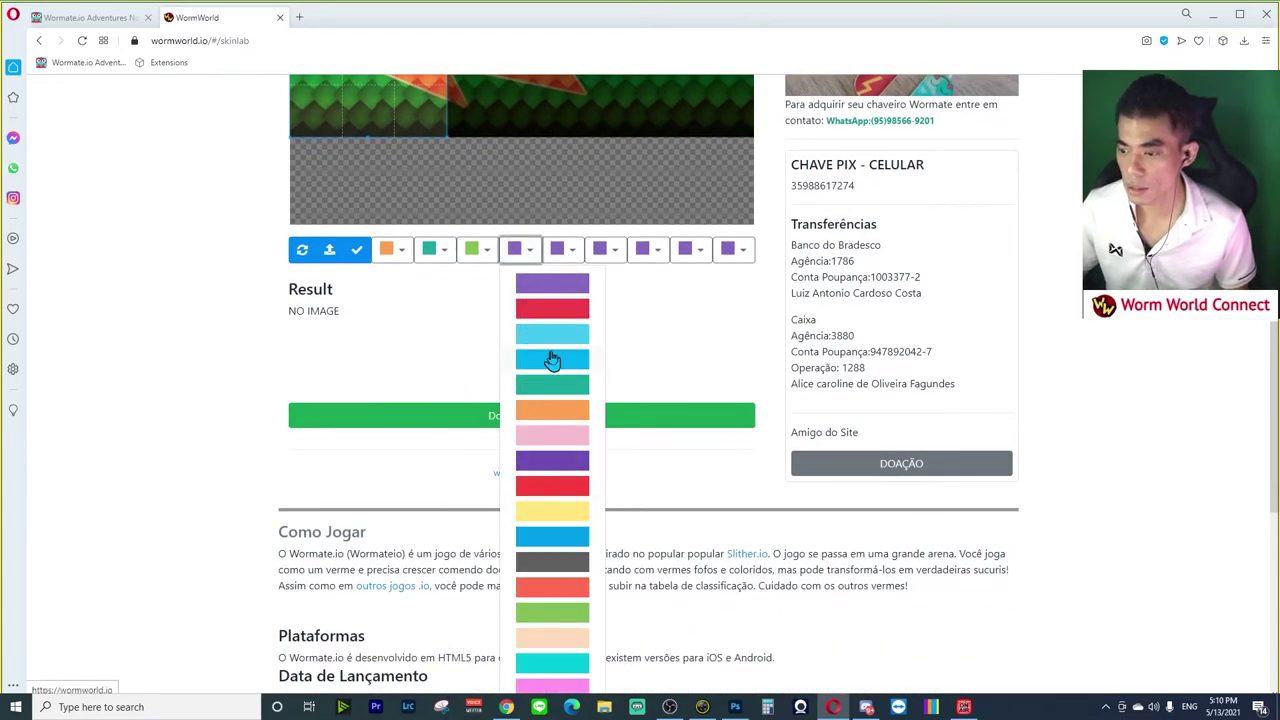
{"action": "left_click", "coordinate": [556, 257]}
{"action": "left_click", "coordinate": [525, 252]}
{"action": "left_click", "coordinate": [556, 410]}
Set slots five to nine to light green, salmon, green, orange and cyan.
{"action": "left_click", "coordinate": [562, 252]}
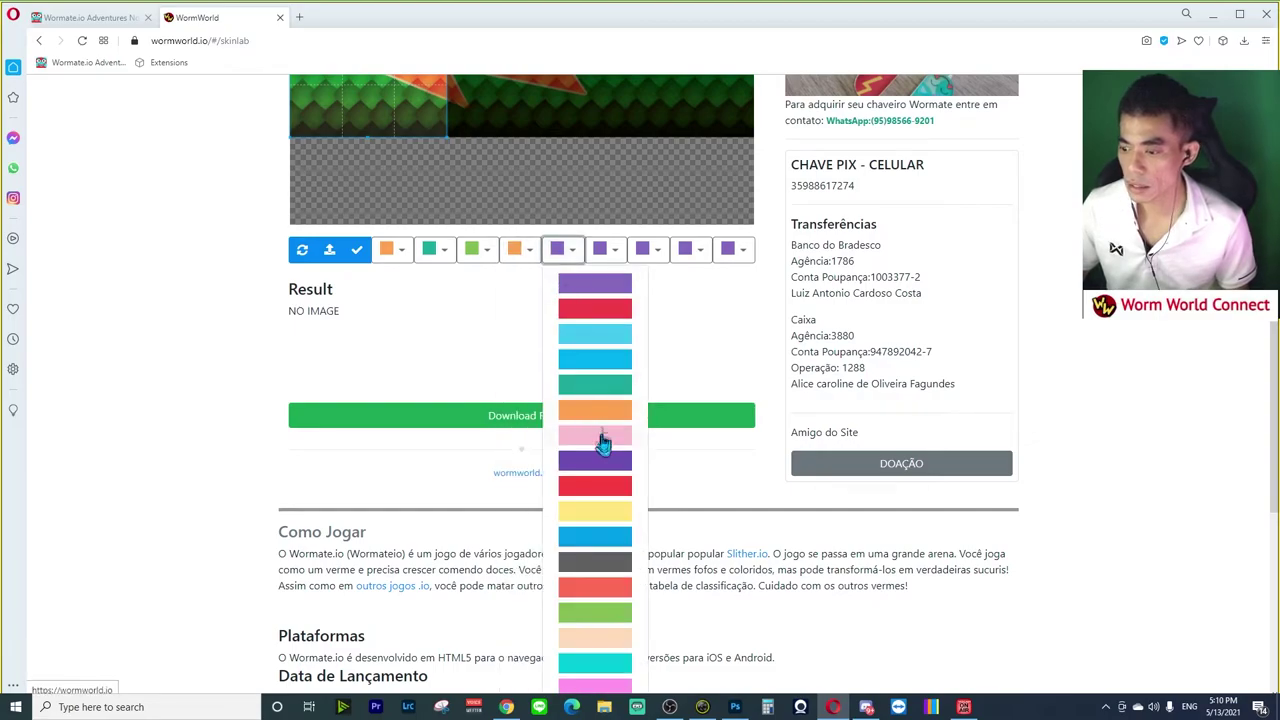
{"action": "left_click", "coordinate": [592, 611]}
{"action": "left_click", "coordinate": [603, 256]}
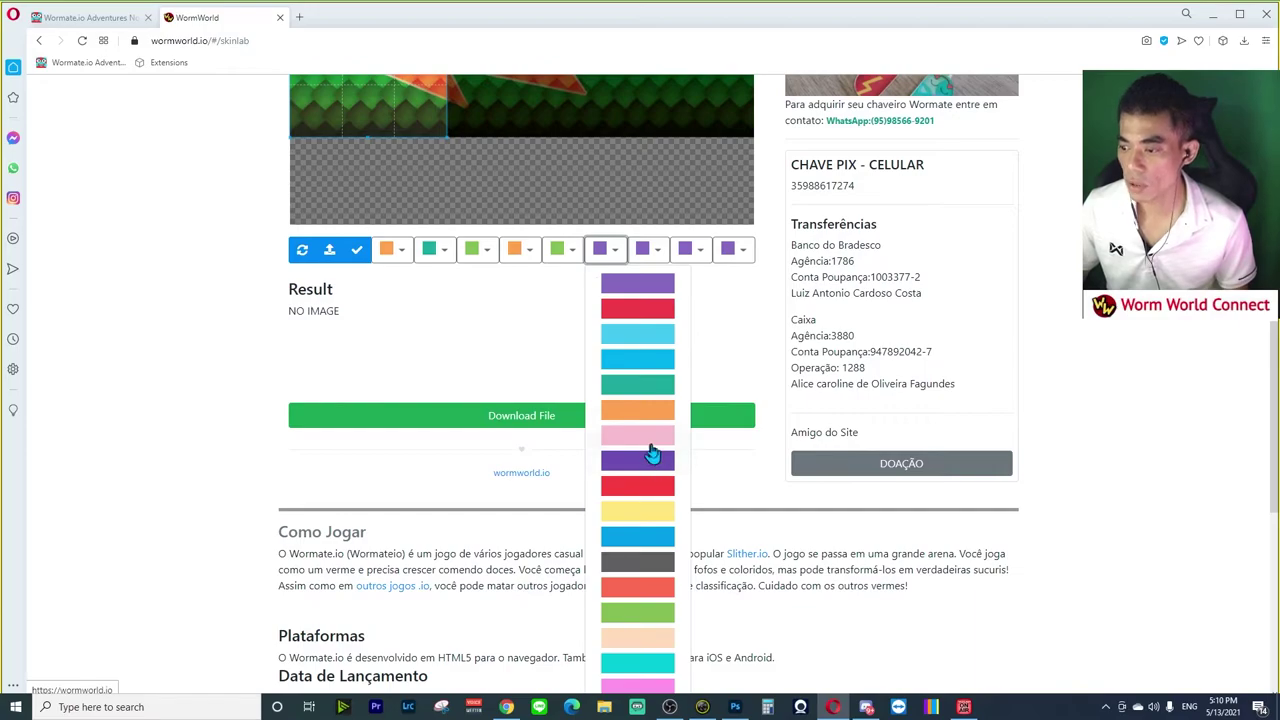
{"action": "left_click", "coordinate": [657, 585]}
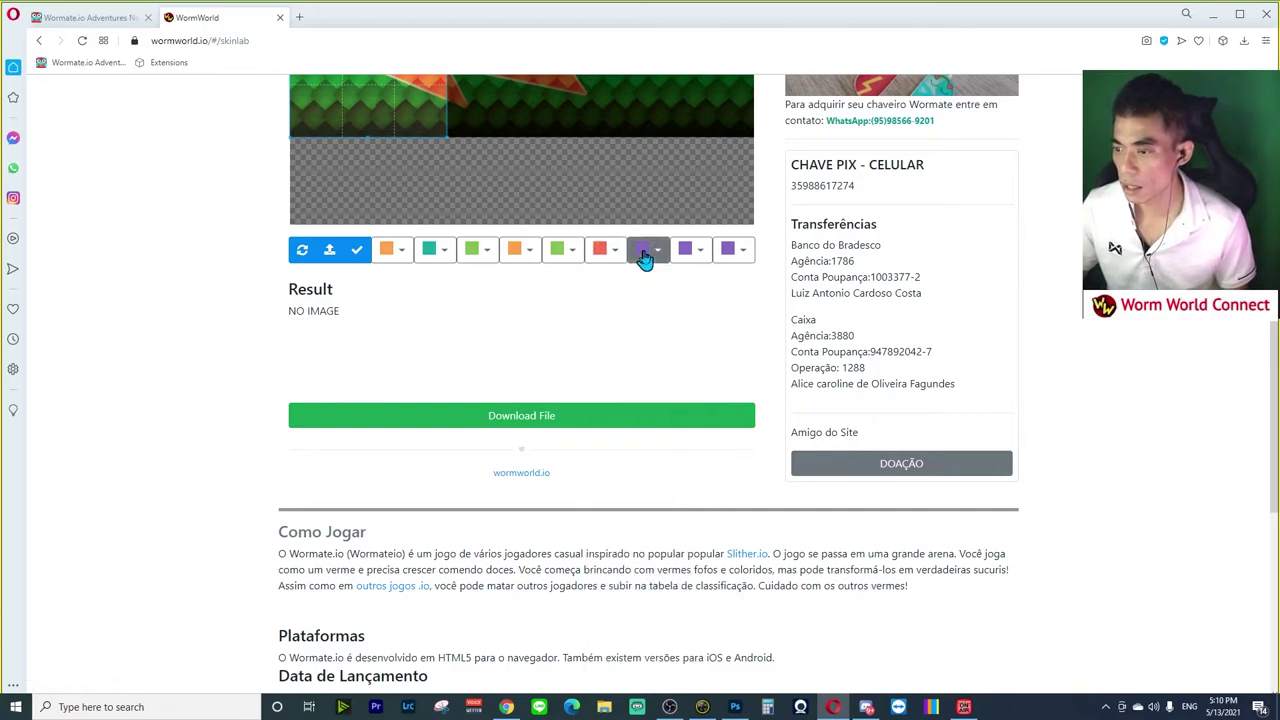
{"action": "left_click", "coordinate": [648, 251]}
{"action": "left_click", "coordinate": [680, 614]}
{"action": "left_click", "coordinate": [689, 250]}
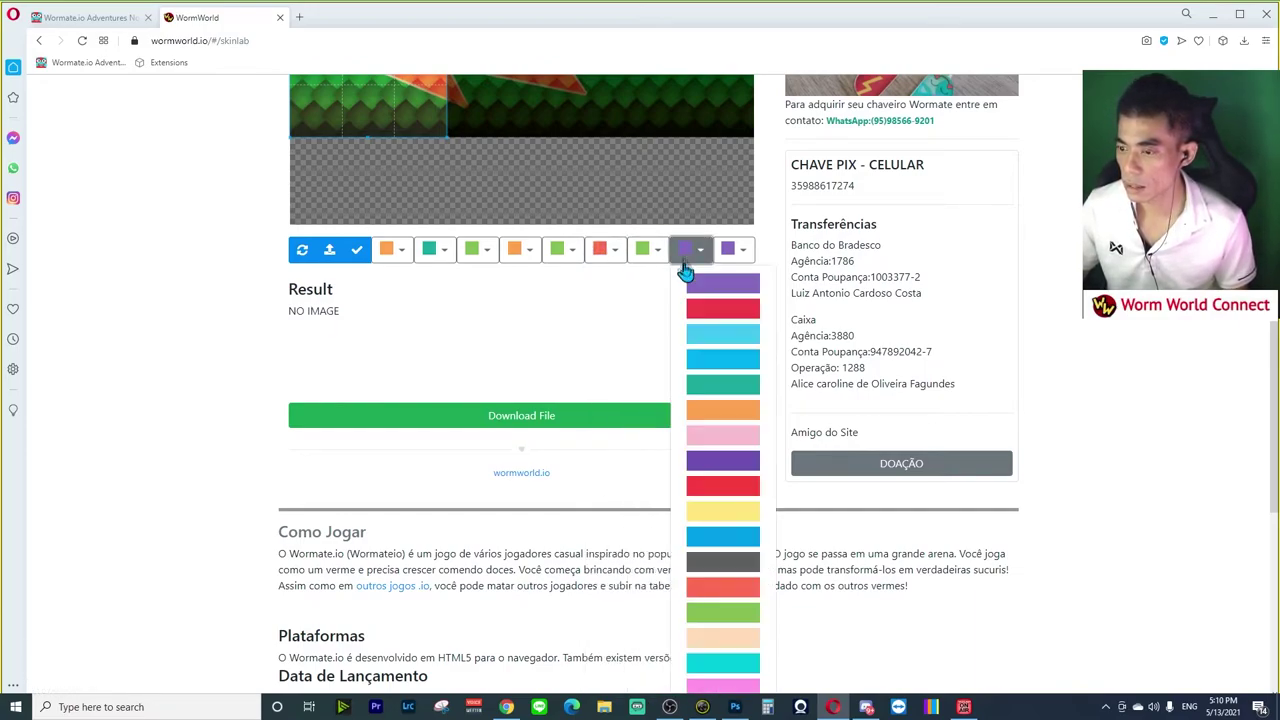
{"action": "left_click", "coordinate": [724, 421]}
{"action": "left_click", "coordinate": [734, 250]}
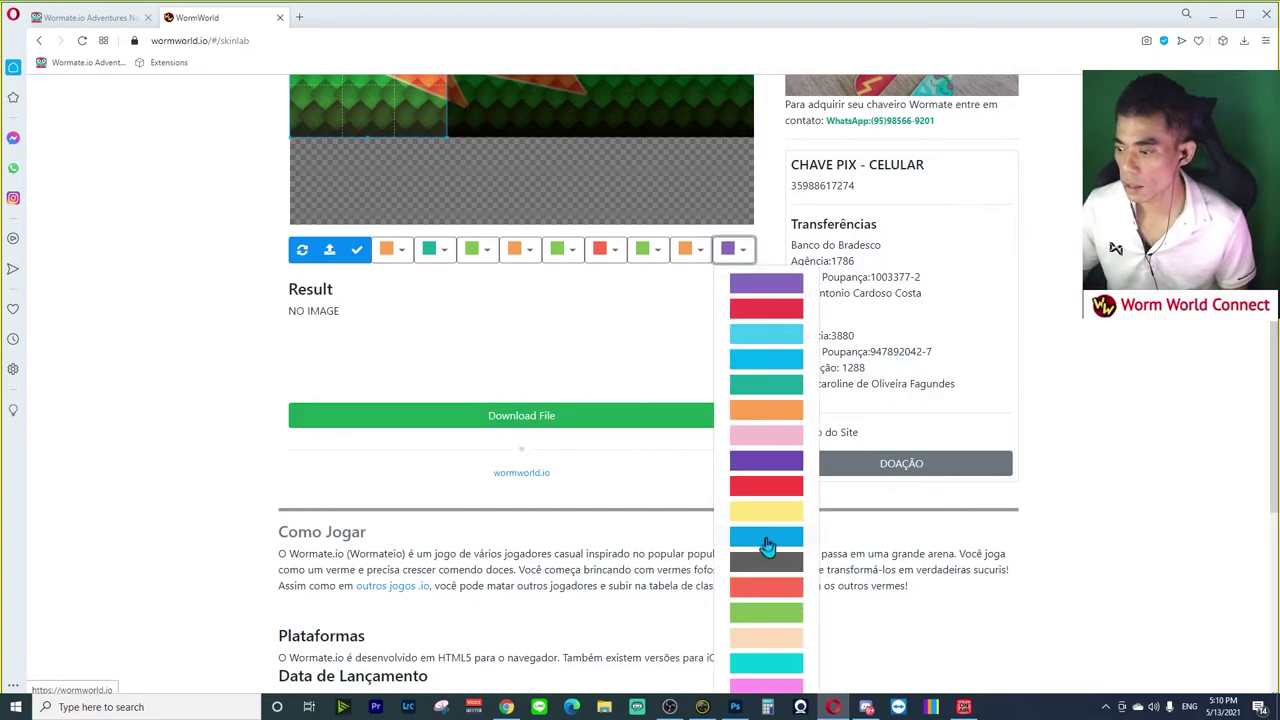
{"action": "left_click", "coordinate": [777, 667]}
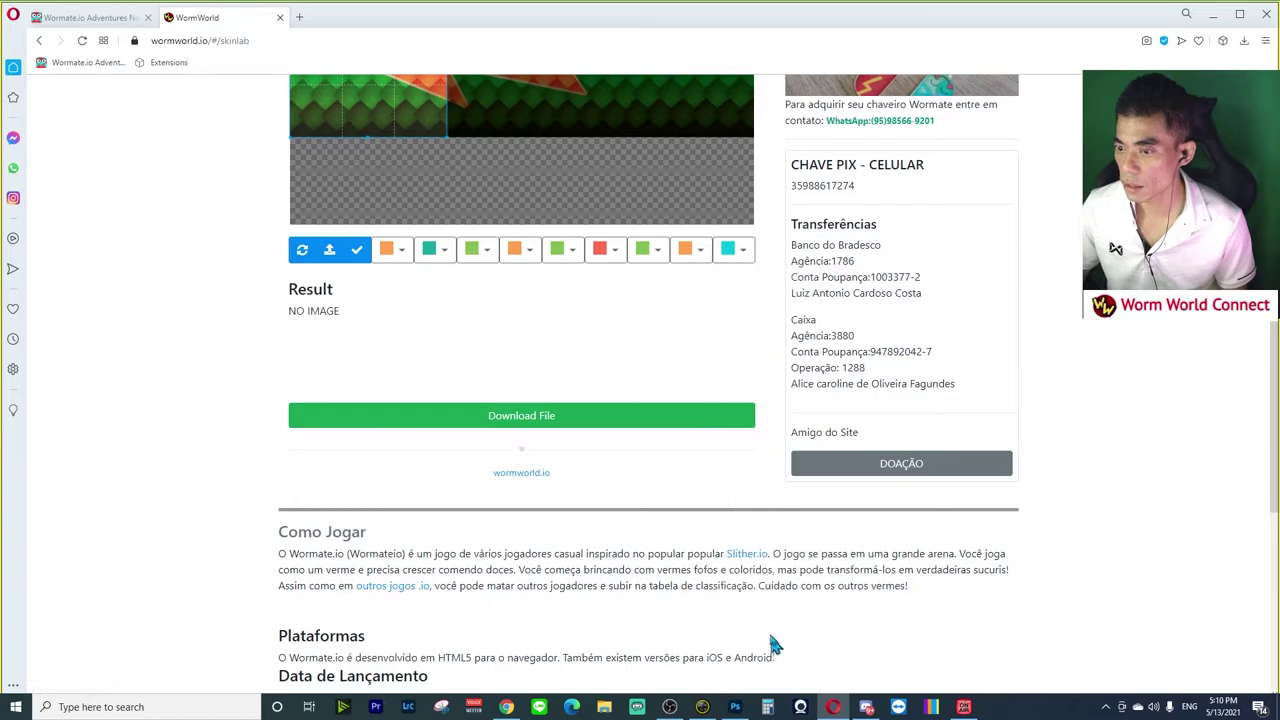
{"action": "scroll", "coordinate": [700, 456], "scroll_direction": "up", "scroll_amount": 1}
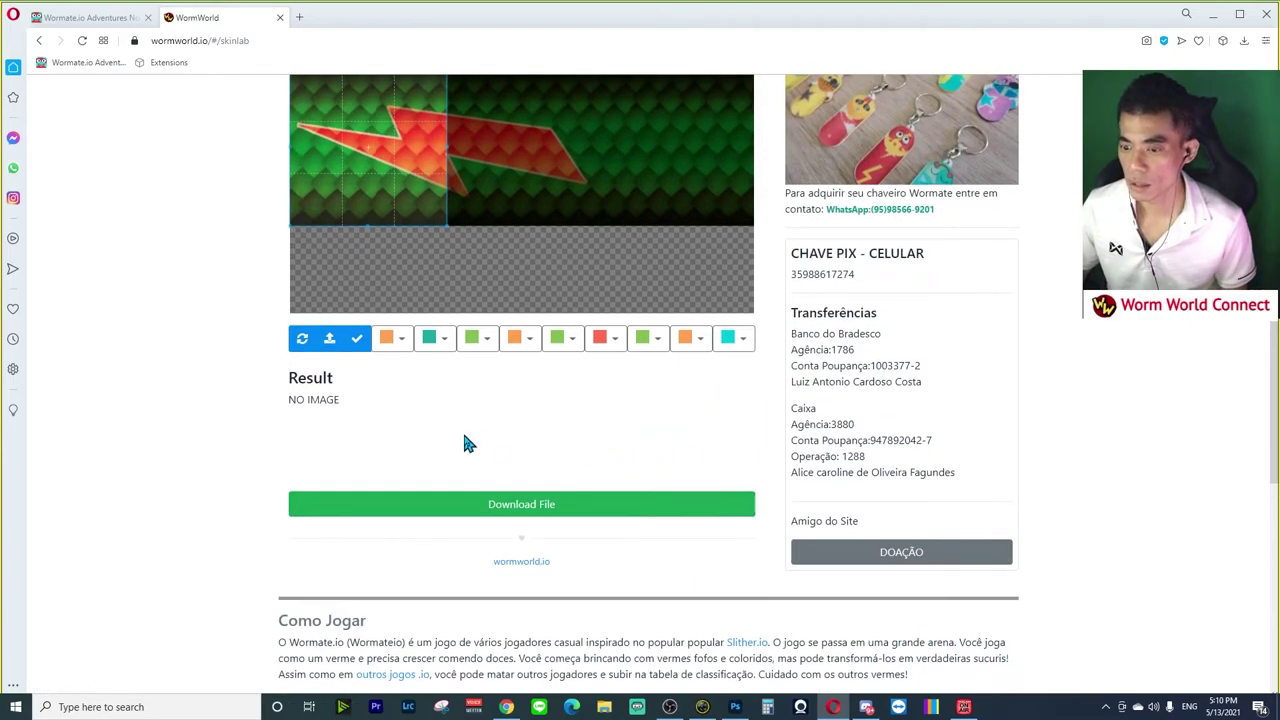
{"action": "scroll", "coordinate": [430, 438], "scroll_direction": "up", "scroll_amount": 1}
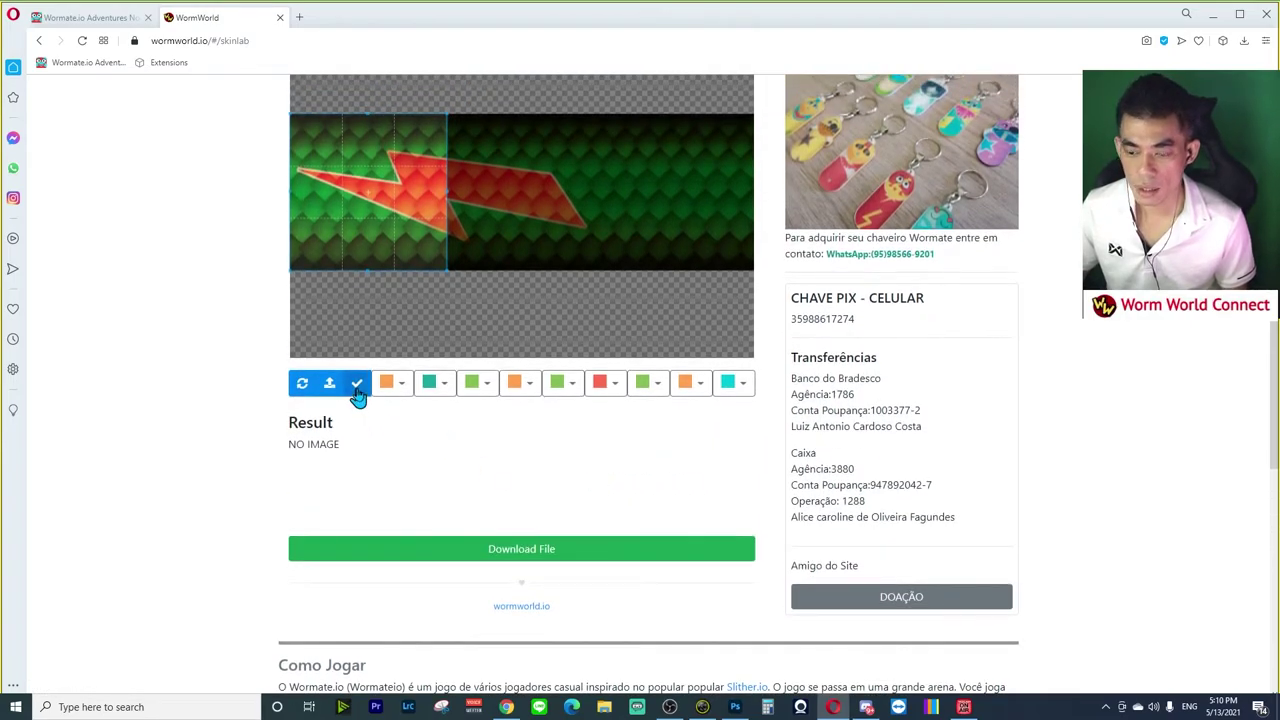
Convert the banner into a worm skin, download the skin file, and return to Wormate.io Adventures.
{"action": "left_click", "coordinate": [358, 390]}
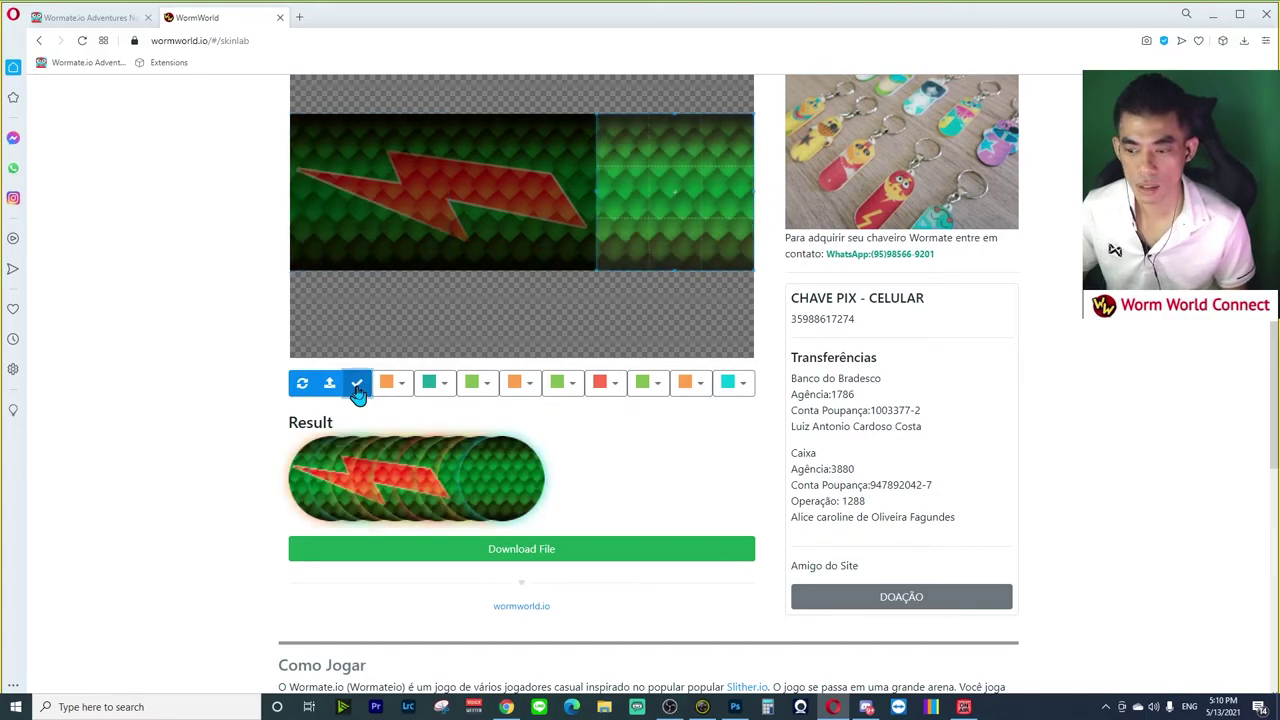
{"action": "left_click", "coordinate": [542, 559]}
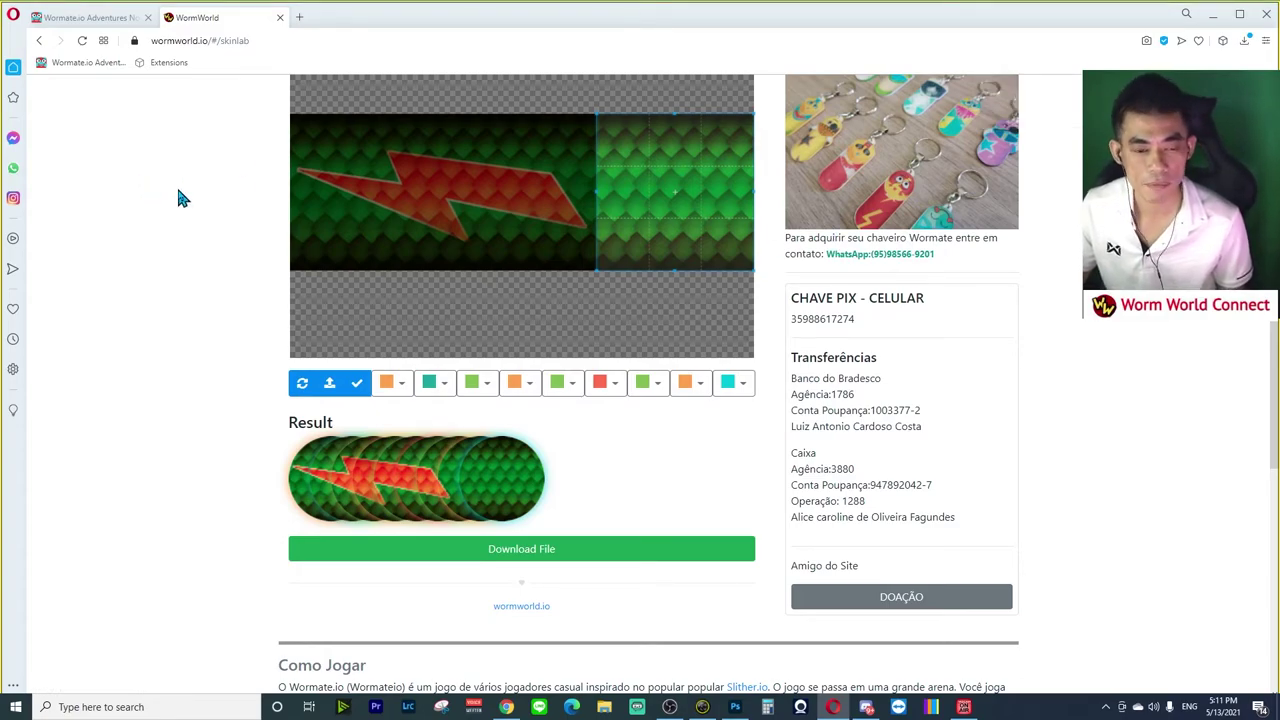
{"action": "left_click", "coordinate": [122, 19]}
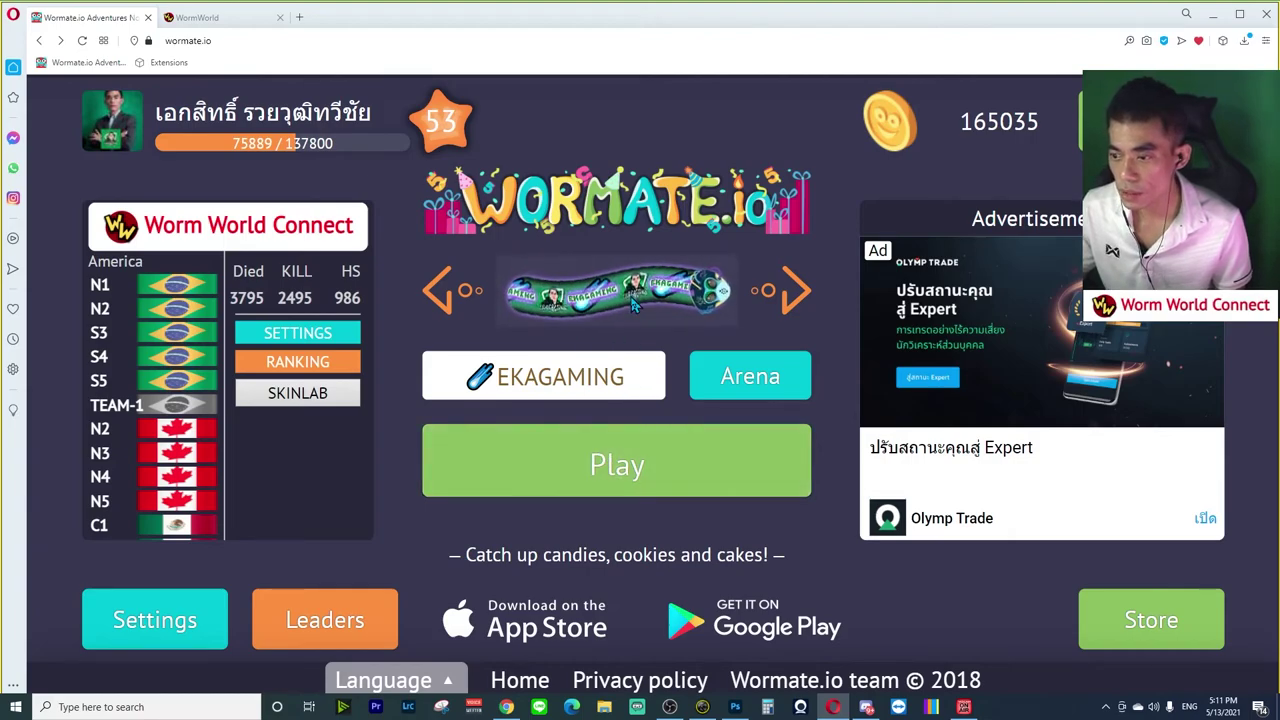
In Settings, load custom_409_skin.json as the FILE SKIN.
{"action": "left_click", "coordinate": [296, 340]}
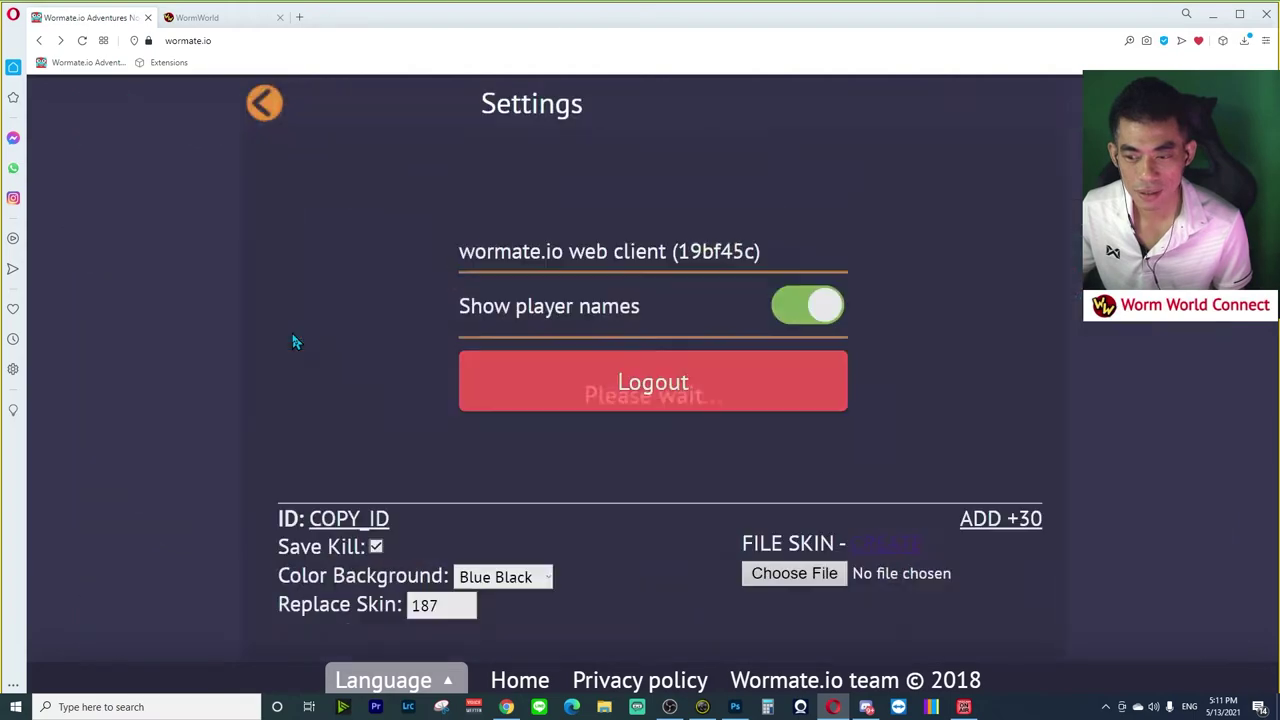
{"action": "left_click", "coordinate": [796, 574]}
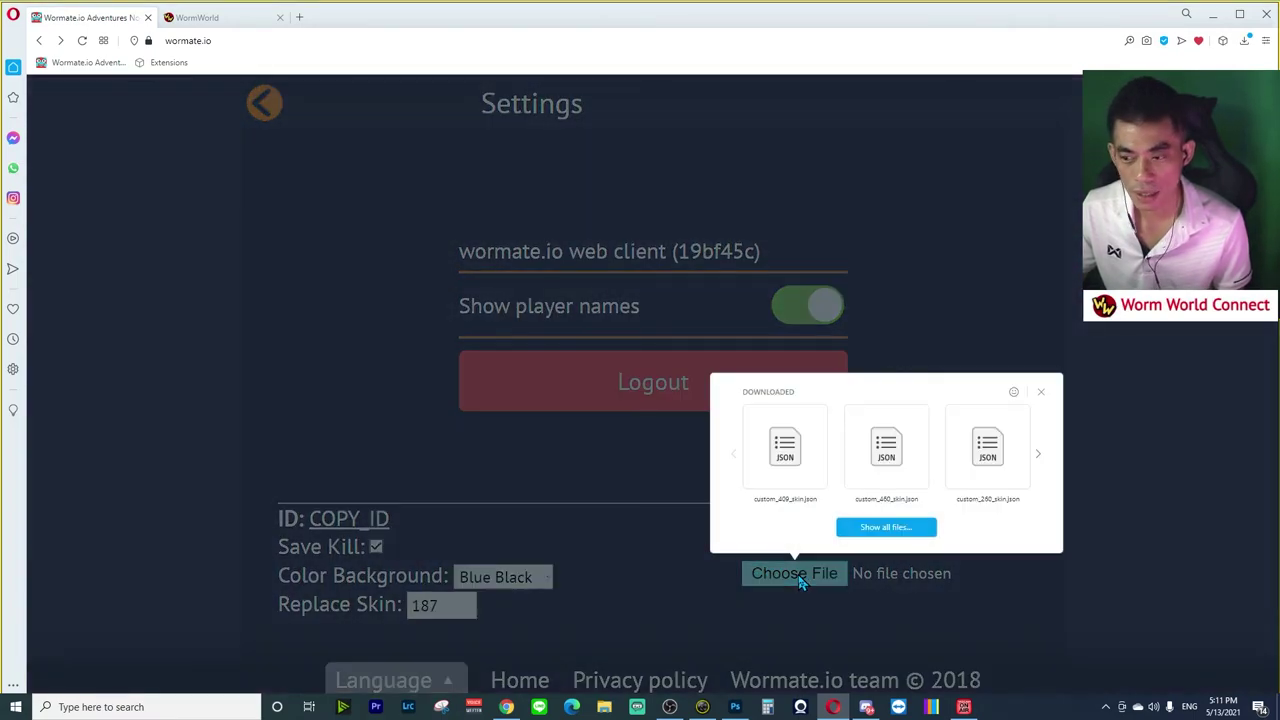
{"action": "left_click", "coordinate": [785, 455]}
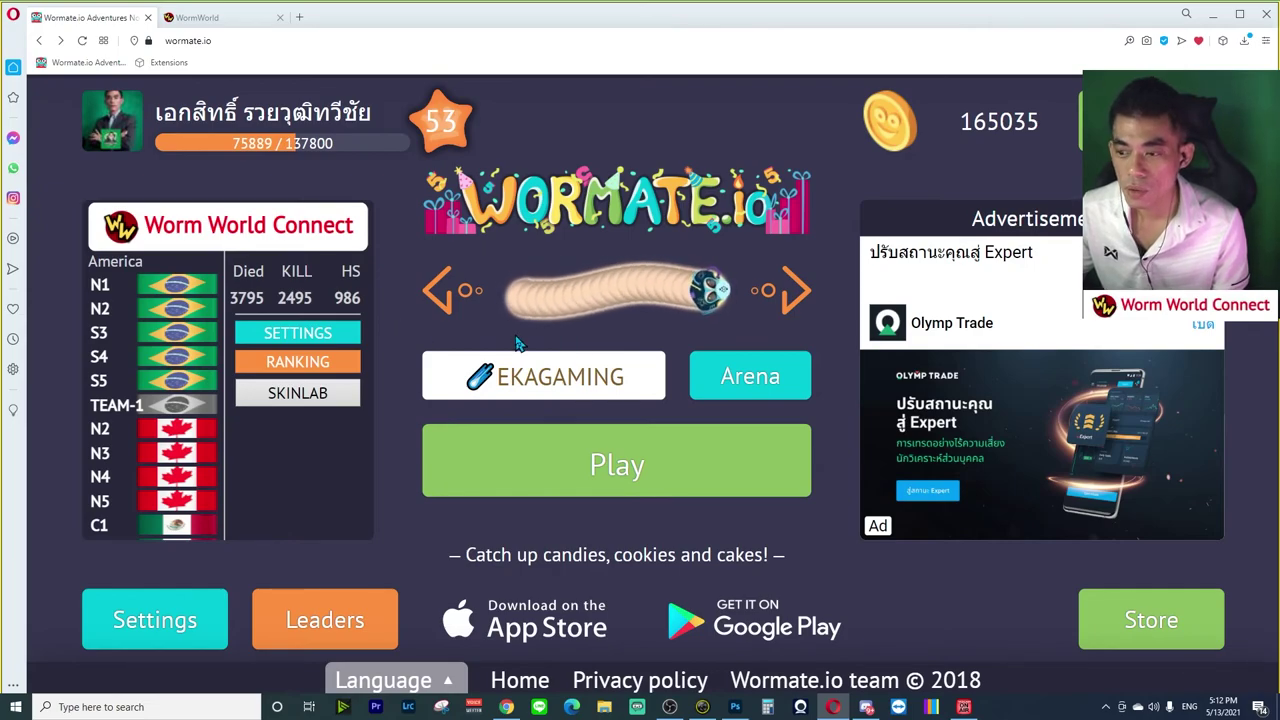
Equip custom skin ID 1409 from Store > Skins > Custom, then return to the main menu.
{"action": "left_click", "coordinate": [603, 303]}
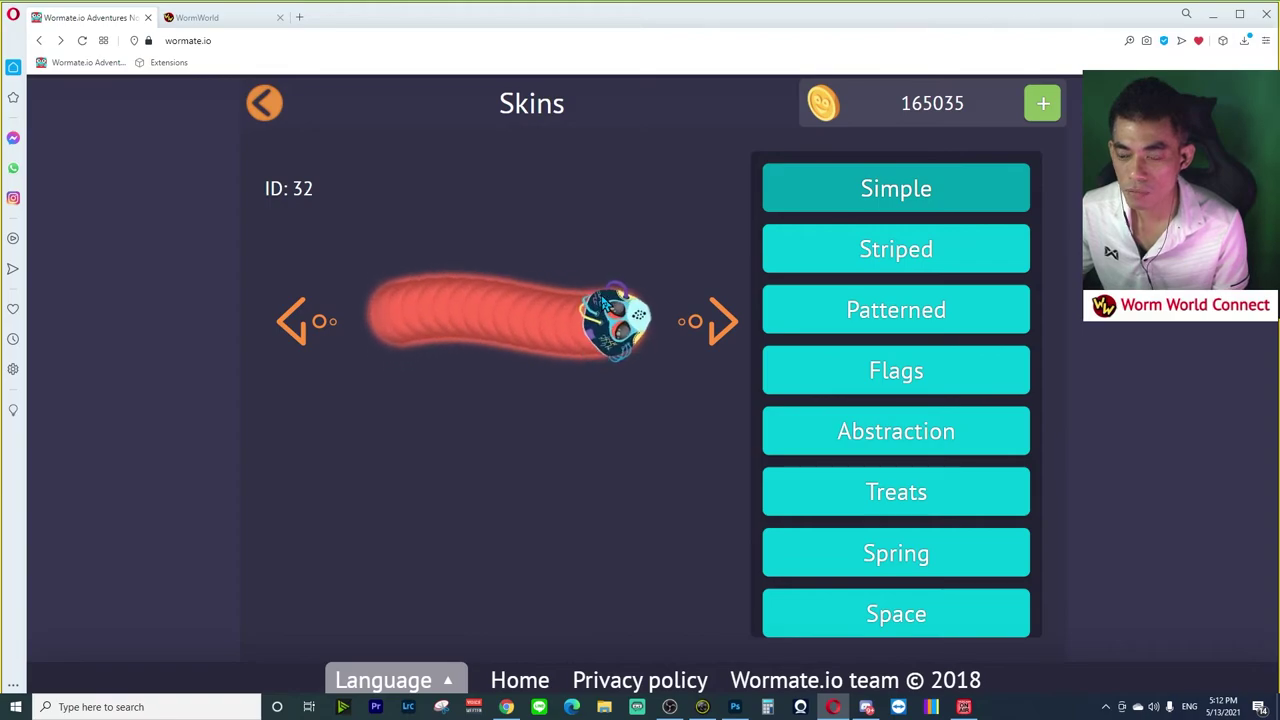
{"action": "left_click", "coordinate": [265, 108]}
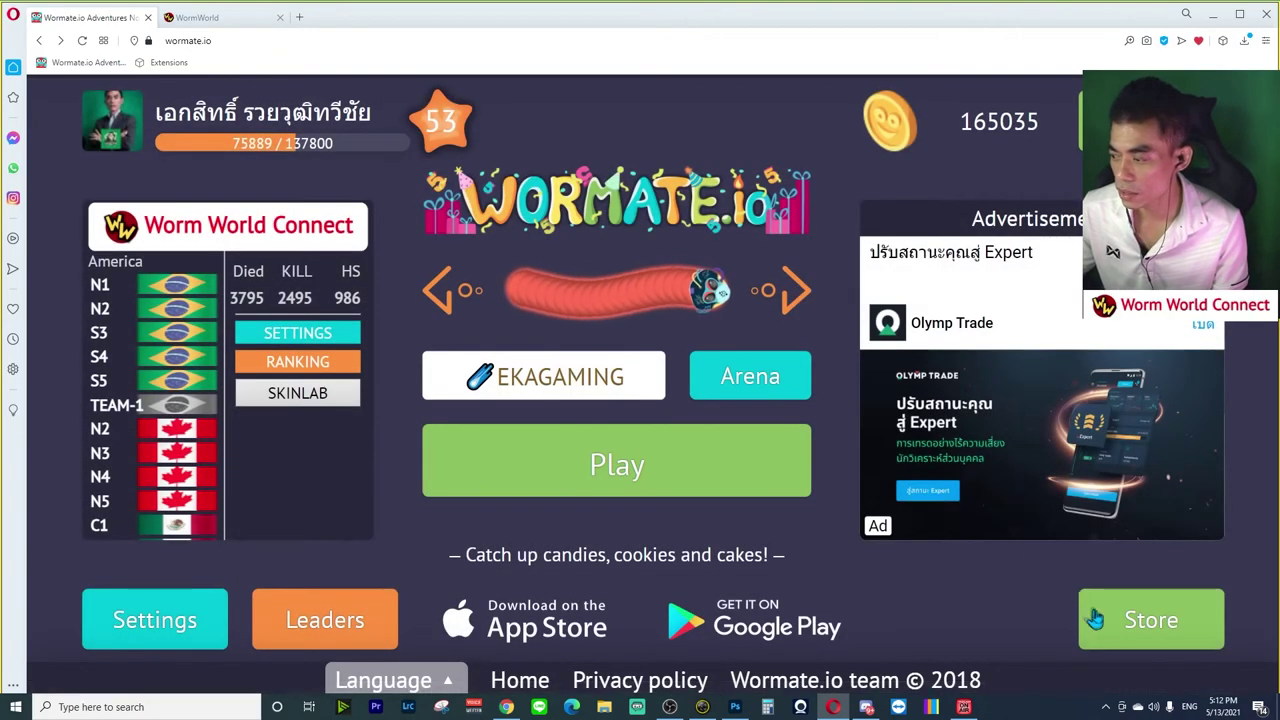
{"action": "left_click", "coordinate": [1140, 622]}
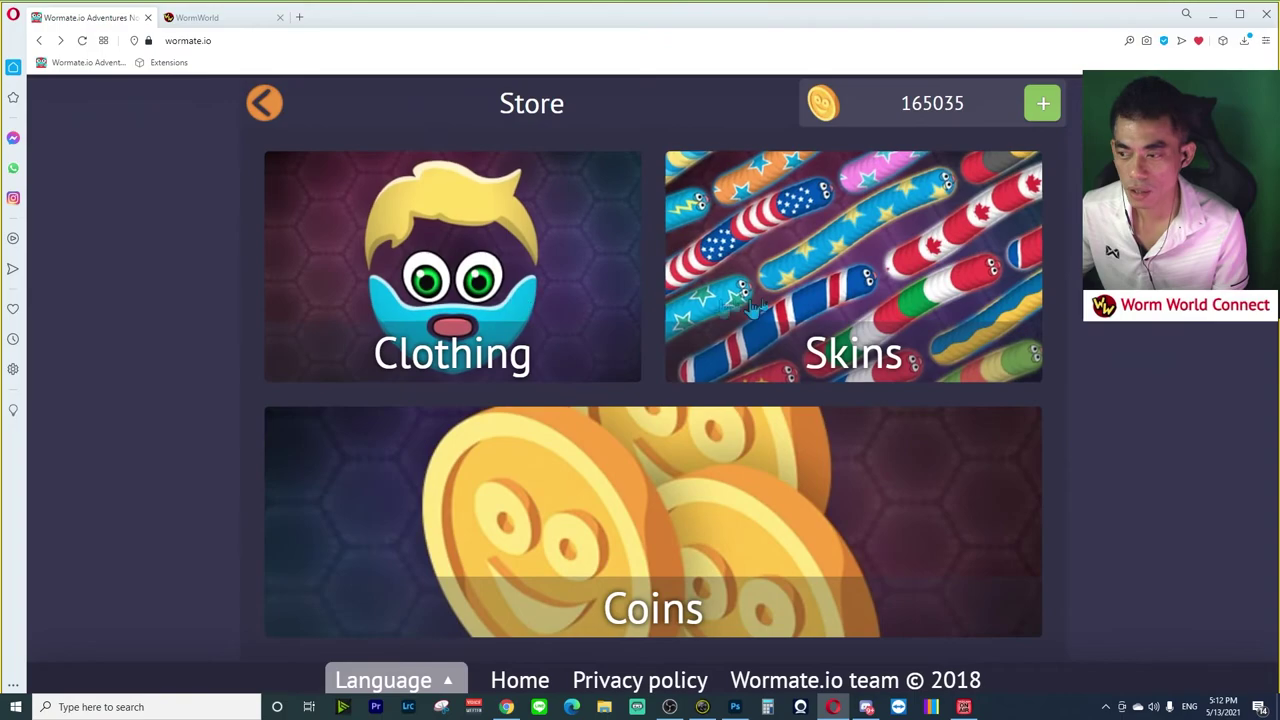
{"action": "left_click", "coordinate": [856, 270]}
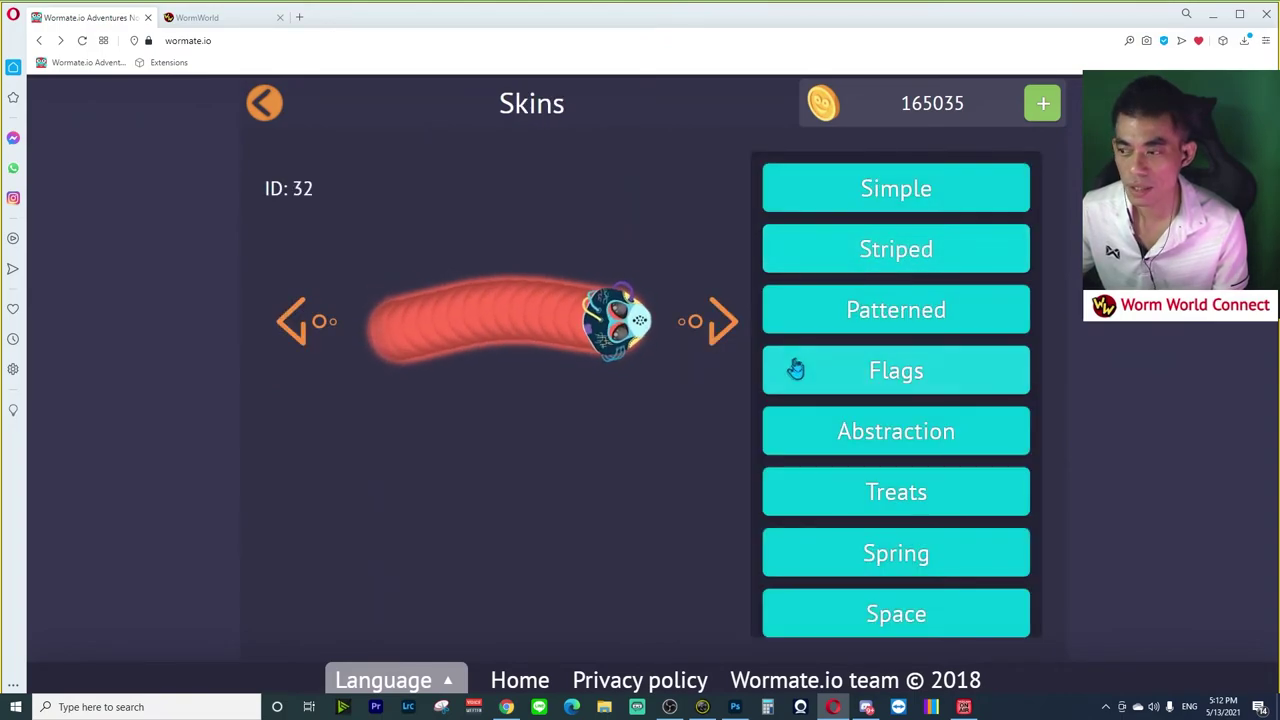
{"action": "scroll", "coordinate": [806, 368], "scroll_direction": "down", "scroll_amount": 9}
{"action": "scroll", "coordinate": [806, 368], "scroll_direction": "down", "scroll_amount": 4}
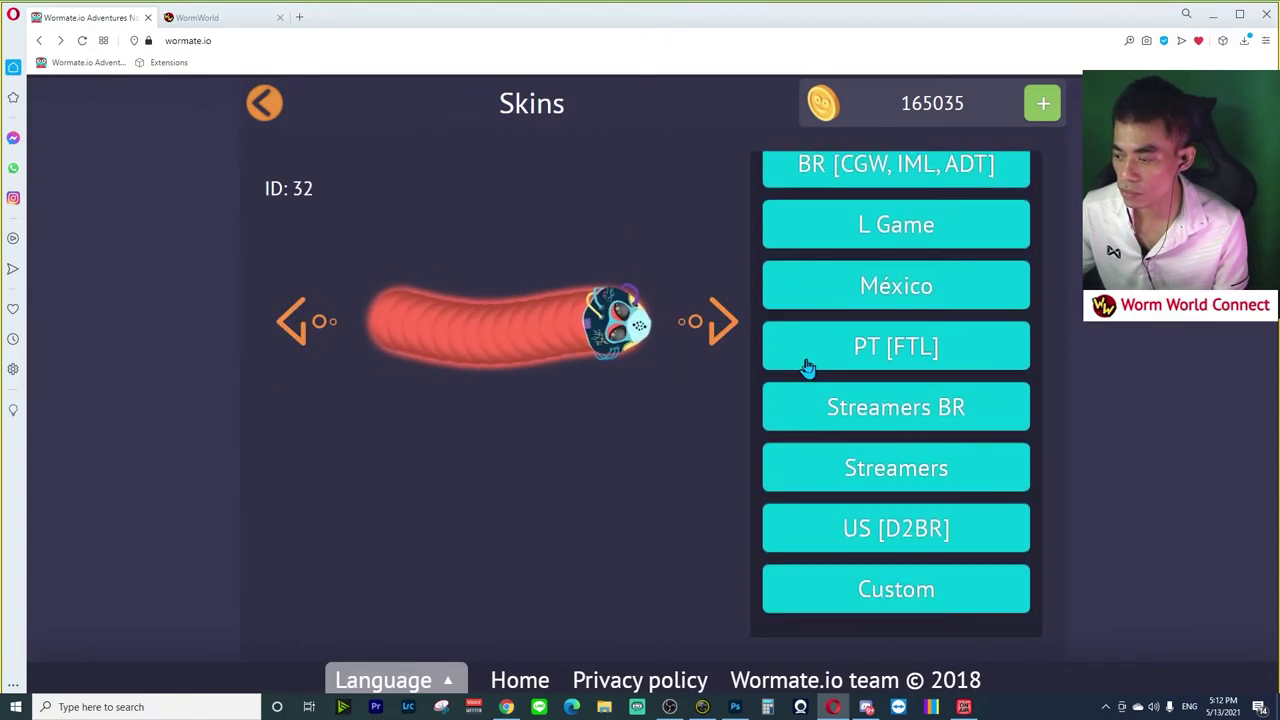
{"action": "left_click", "coordinate": [914, 593]}
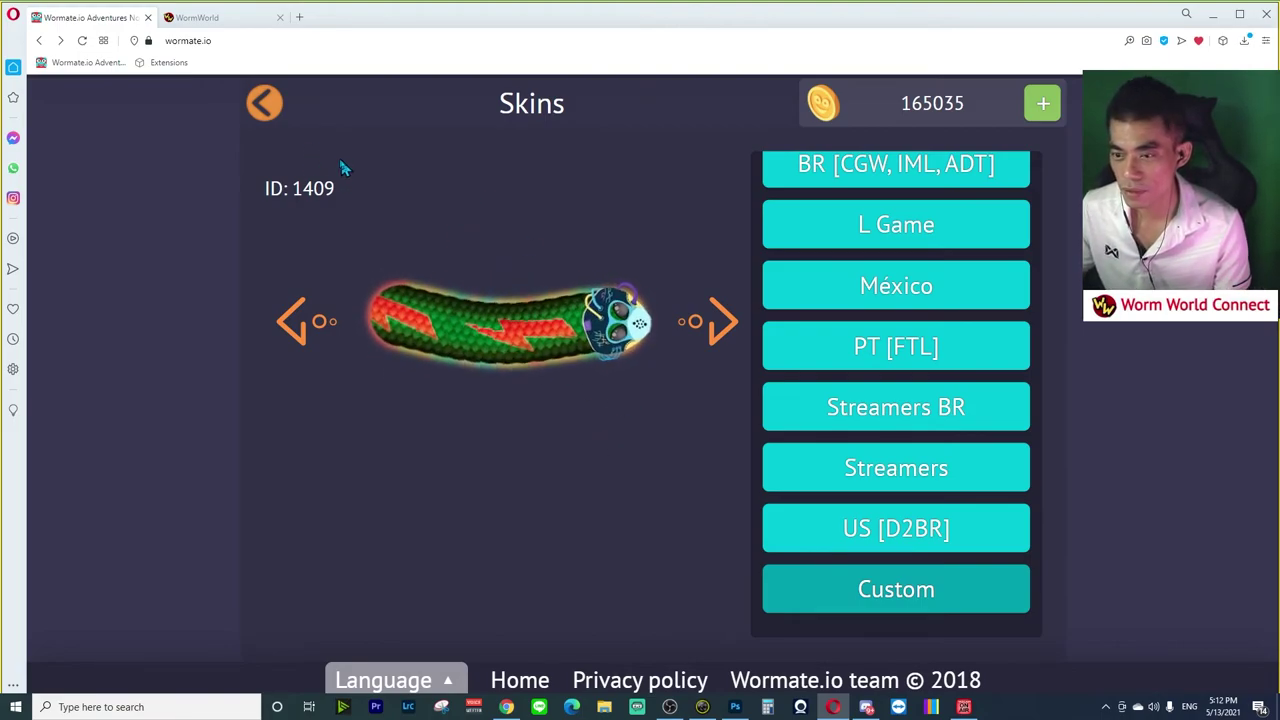
{"action": "left_click", "coordinate": [264, 108]}
{"action": "left_click", "coordinate": [260, 112]}
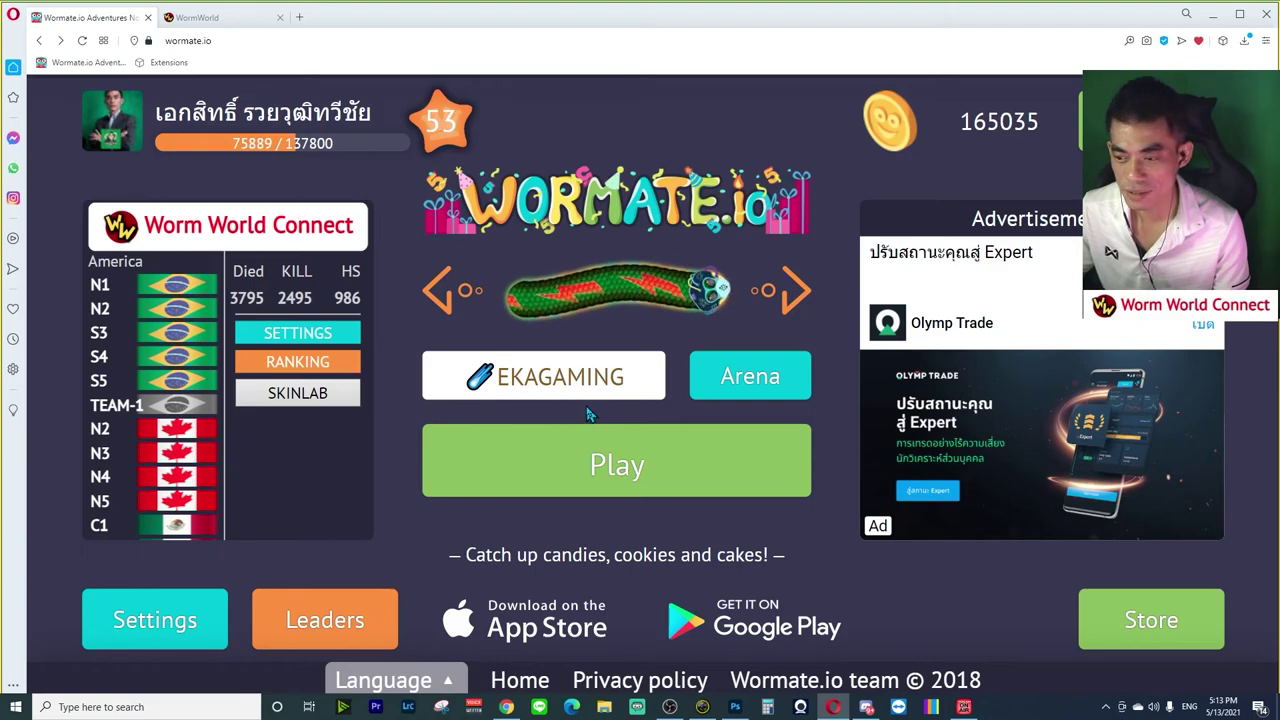
Hit Play to load a match with the green lightning-bolt worm skin.
{"action": "left_click", "coordinate": [578, 440]}
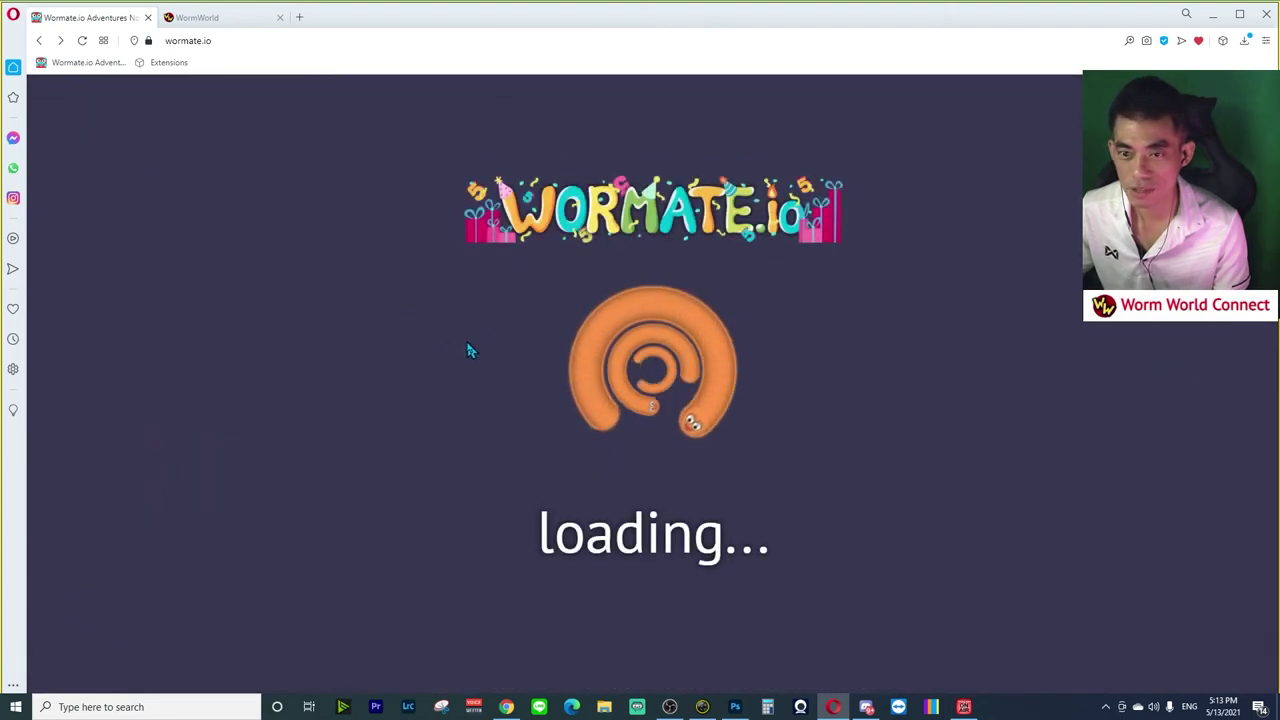